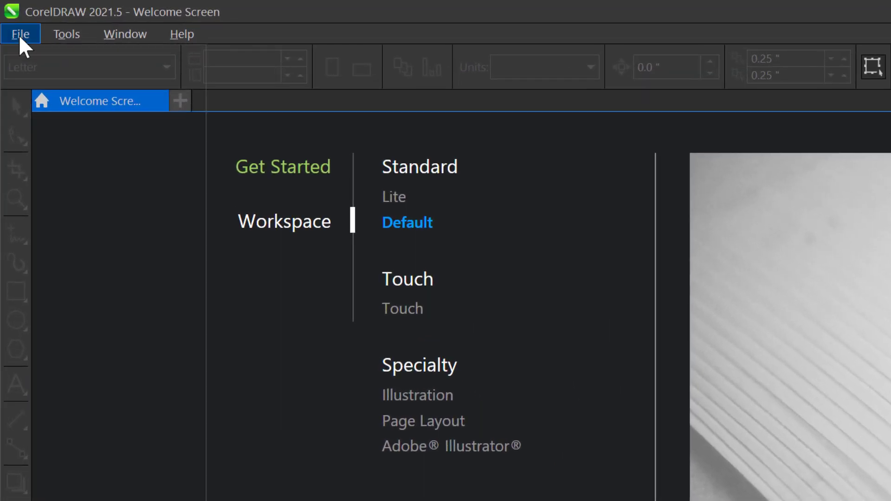
# Create a new document named CLUB FLYER with RGB primary colour mode, 5 inches wide and 5 inches high.
pyautogui.click(19, 34)
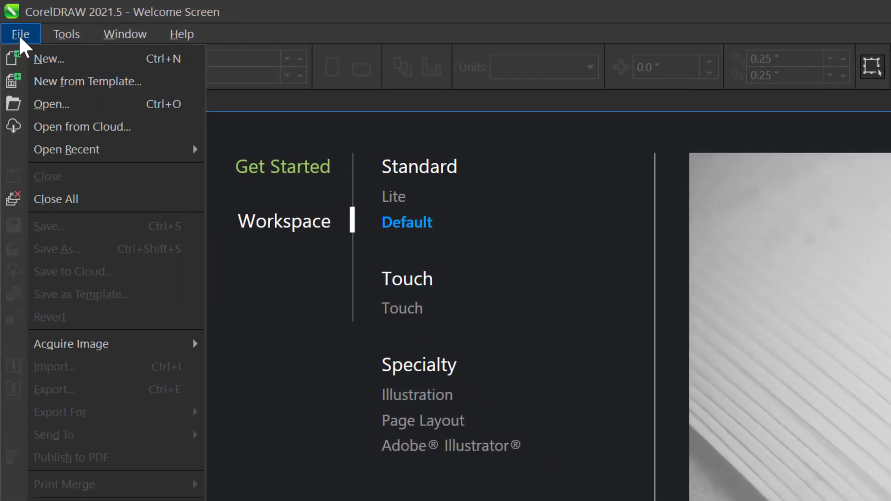
pyautogui.click(43, 58)
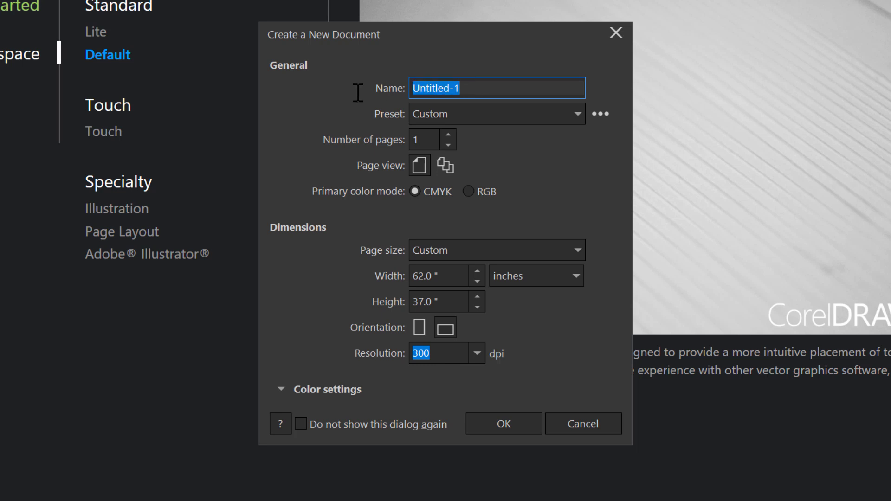
pyautogui.write('CLU')
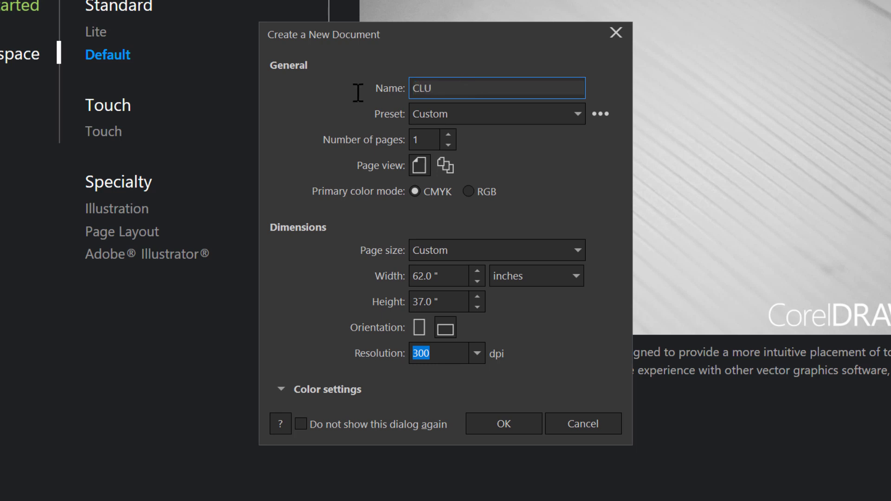
pyautogui.write('B FLYER')
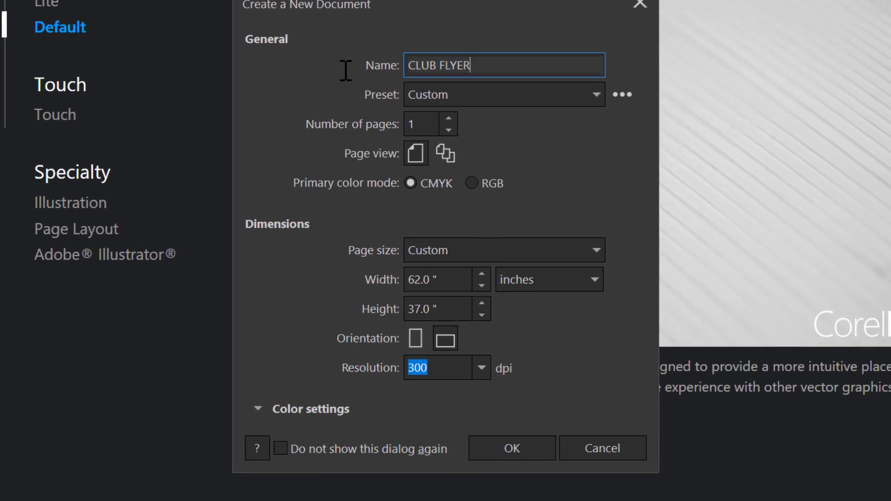
pyautogui.click(472, 183)
pyautogui.moveTo(451, 284); pyautogui.dragTo(346, 291)
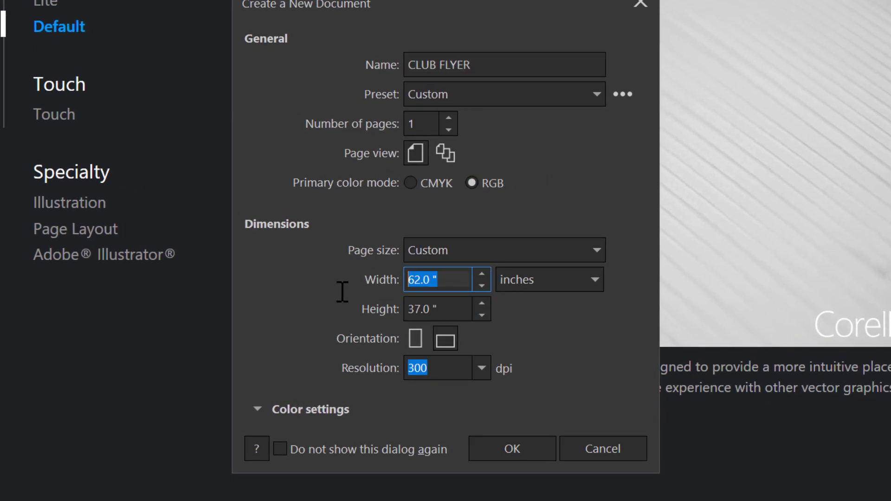
pyautogui.write('5')
pyautogui.click(450, 309)
pyautogui.write('5')
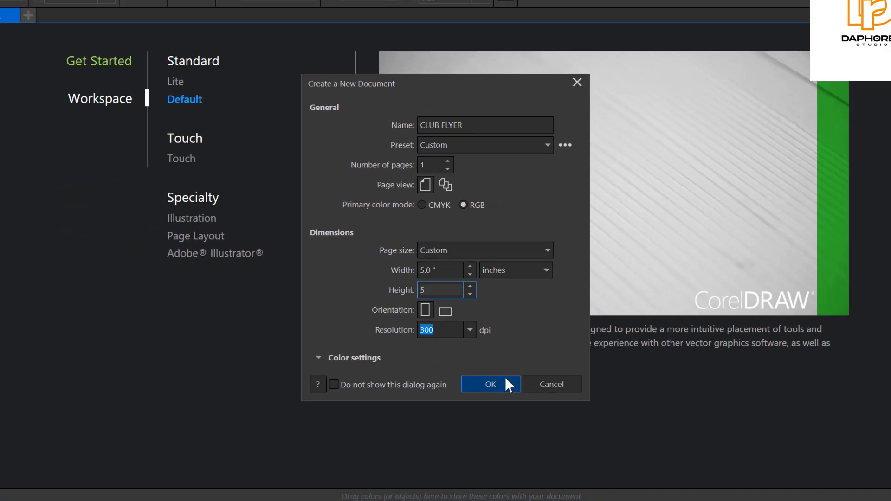
pyautogui.click(506, 379)
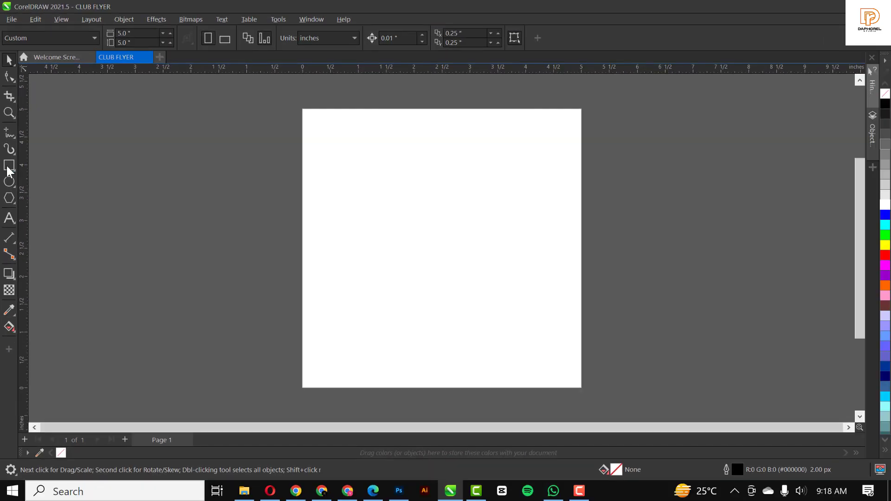
# Add a page frame rectangle matching the 5 × 5 inch page and leave it deselected.
pyautogui.doubleClick(8, 168)
pyautogui.press('F4')
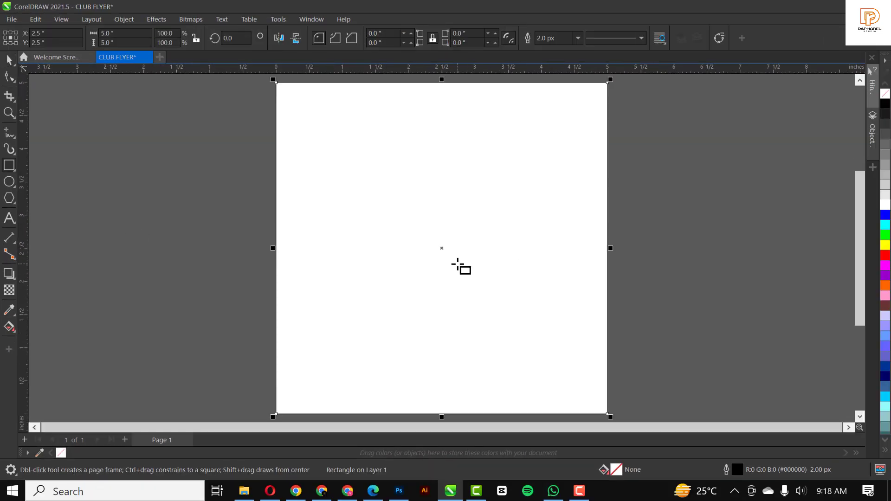
pyautogui.click(9, 60)
pyautogui.click(119, 187)
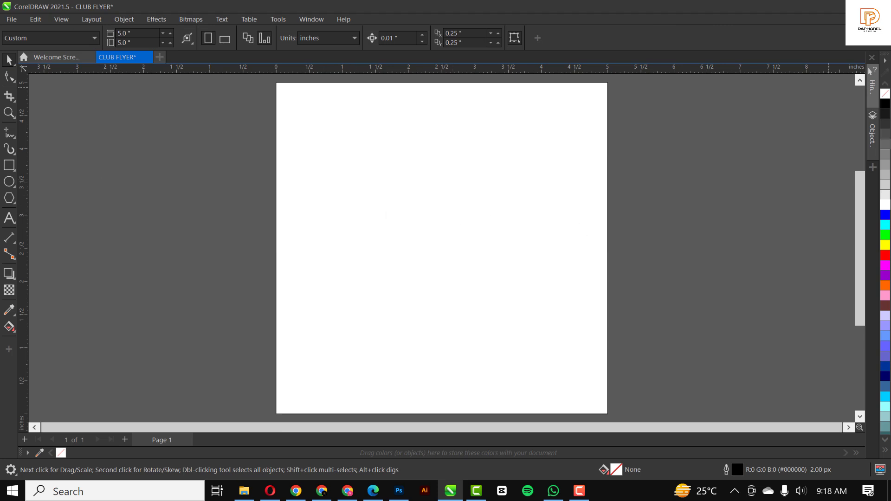
# Add the artistic text FRIDAY in the middle of the page and place a copy directly below it.
pyautogui.click(9, 219)
pyautogui.click(400, 227)
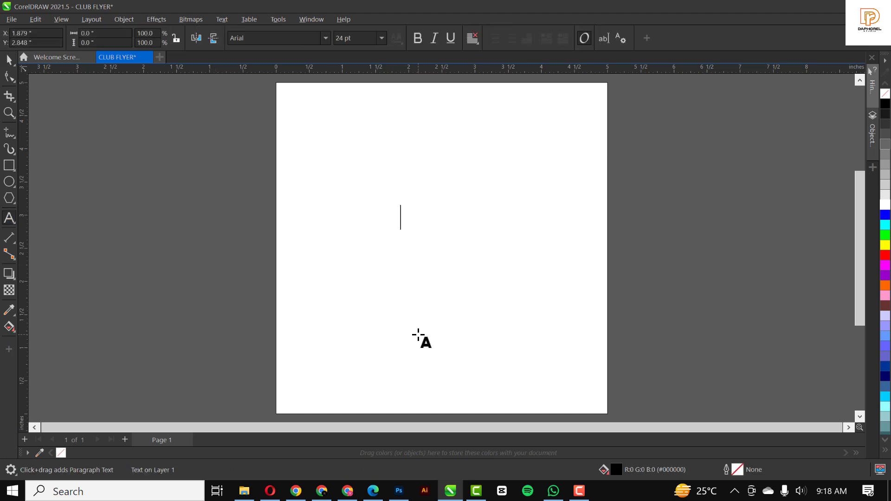
pyautogui.write('FRIDAY')
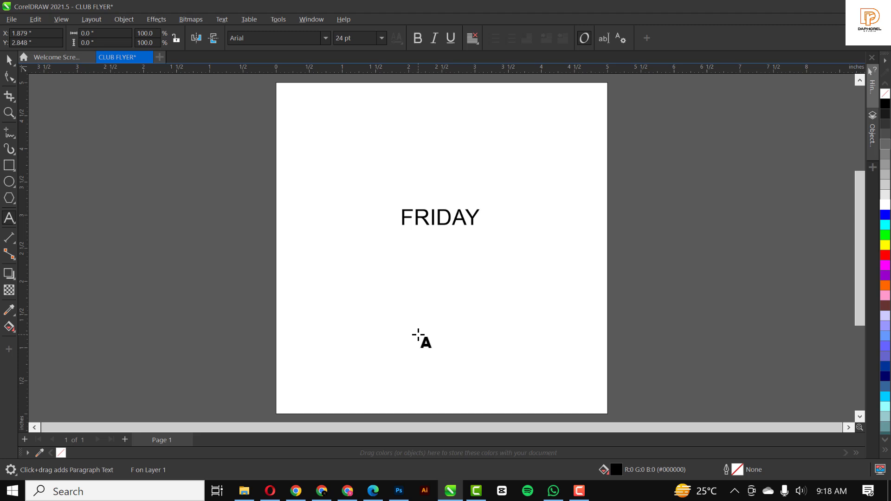
pyautogui.hotkey('ctrl', 'space')
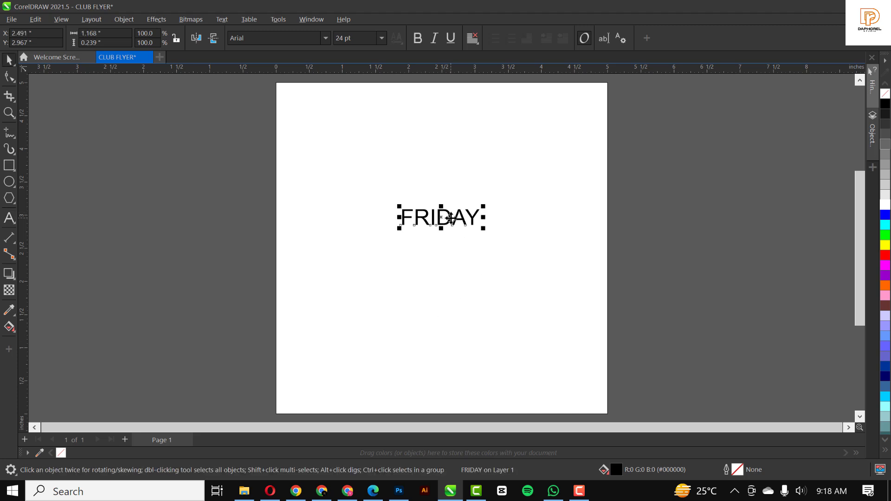
pyautogui.moveTo(442, 217); pyautogui.dragTo(447, 241)
# Enlarge both FRIDAY lines together to about 54.5 pt, keeping them in the middle of the page.
pyautogui.moveTo(657, 160); pyautogui.dragTo(361, 289)
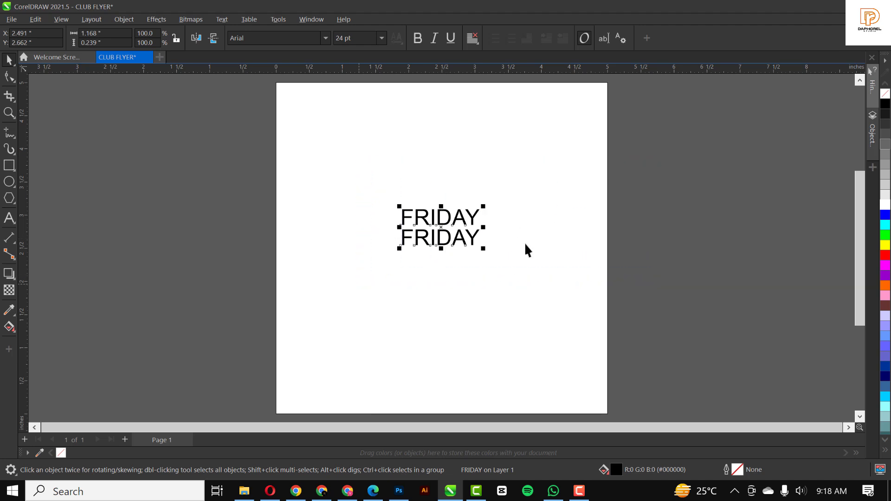
pyautogui.moveTo(482, 249); pyautogui.dragTo(532, 317)
pyautogui.moveTo(488, 245); pyautogui.dragTo(497, 245)
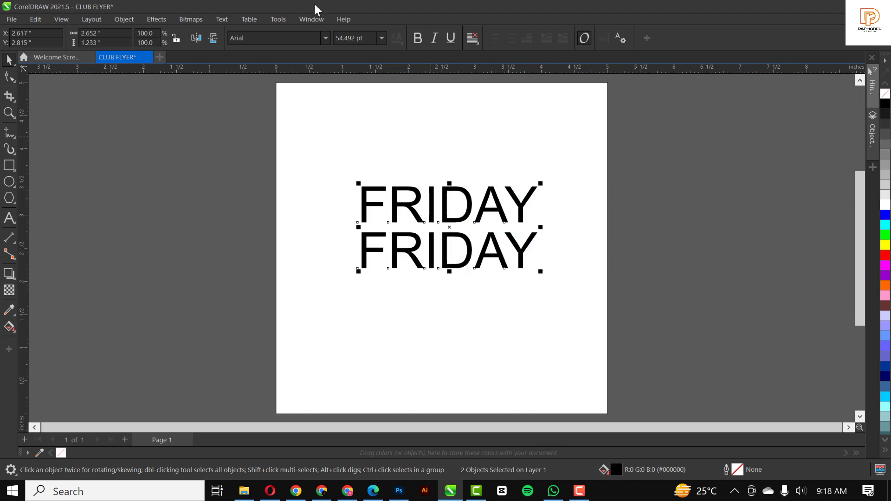
# Set the font of both FRIDAY lines to Baron Neue Black.
pyautogui.write('Bar')
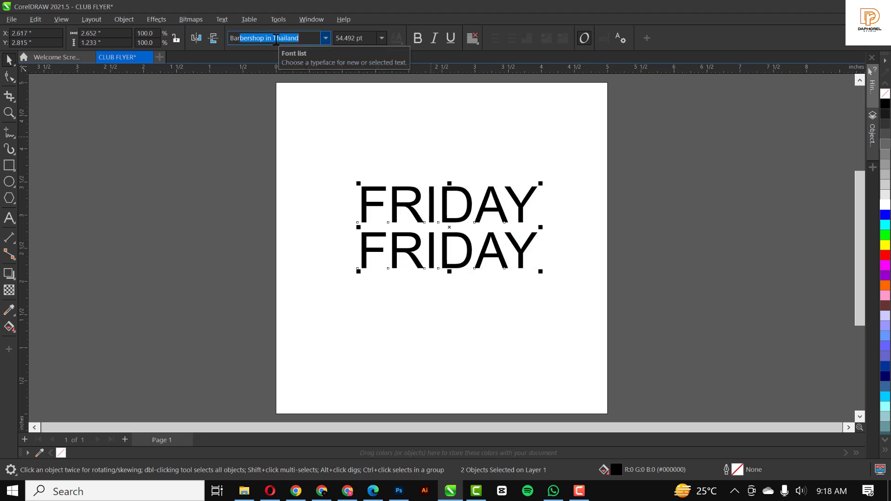
pyautogui.write('on Neue')
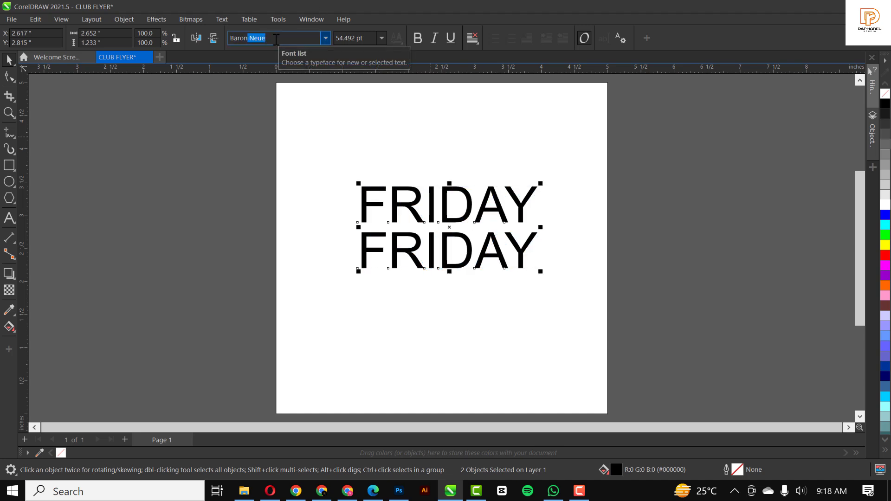
pyautogui.press('Return')
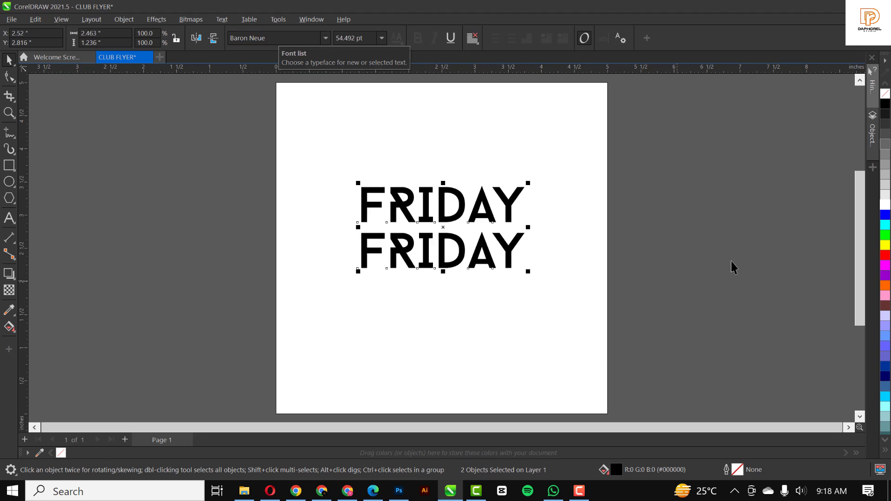
pyautogui.click(330, 37)
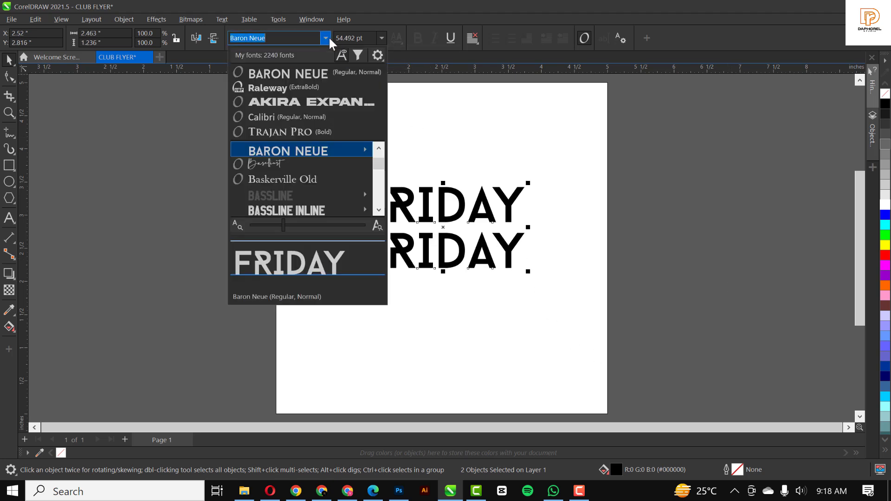
pyautogui.moveTo(360, 150)
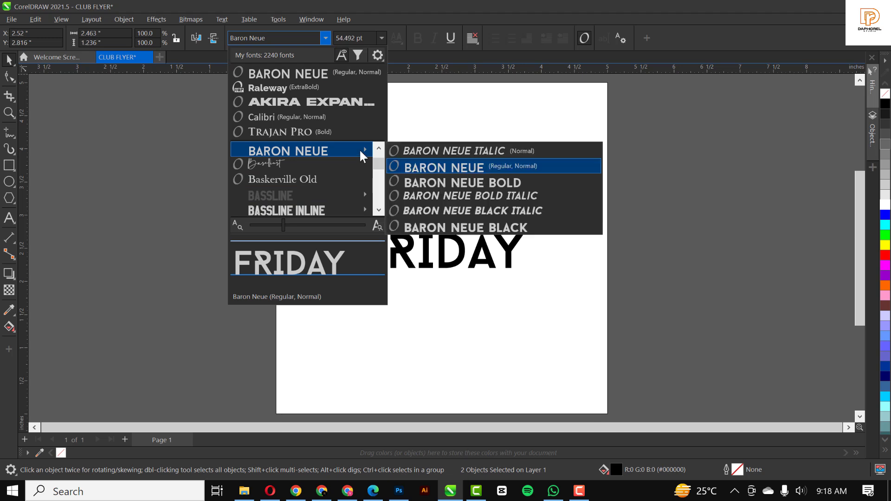
pyautogui.click(498, 227)
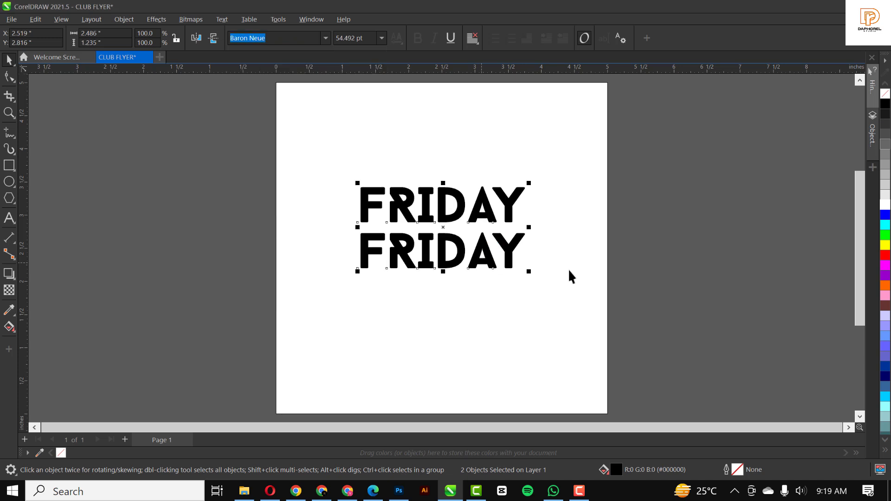
# Move the lower FRIDAY line up so only a narrow gap separates it from the upper one.
pyautogui.click(674, 219)
pyautogui.click(496, 271)
pyautogui.moveTo(491, 260); pyautogui.dragTo(489, 250)
pyautogui.scroll(3, 490, 250)
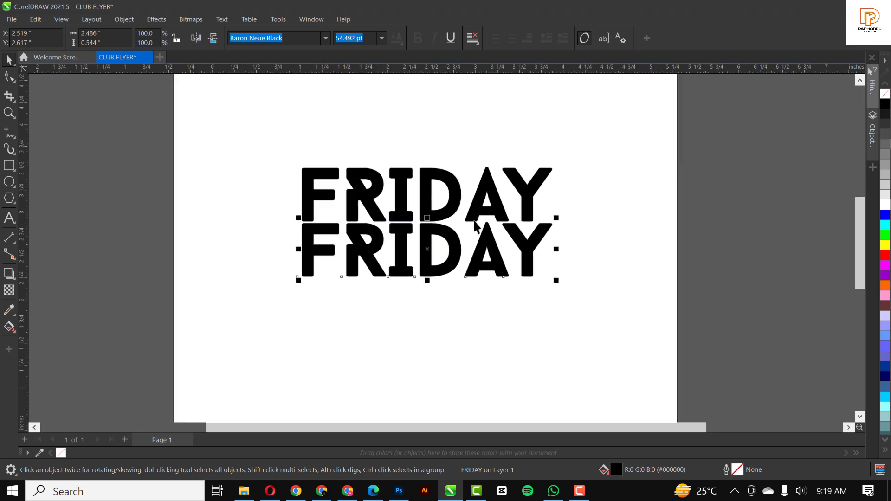
pyautogui.moveTo(483, 245); pyautogui.dragTo(486, 250)
pyautogui.scroll(-5, 423, 239)
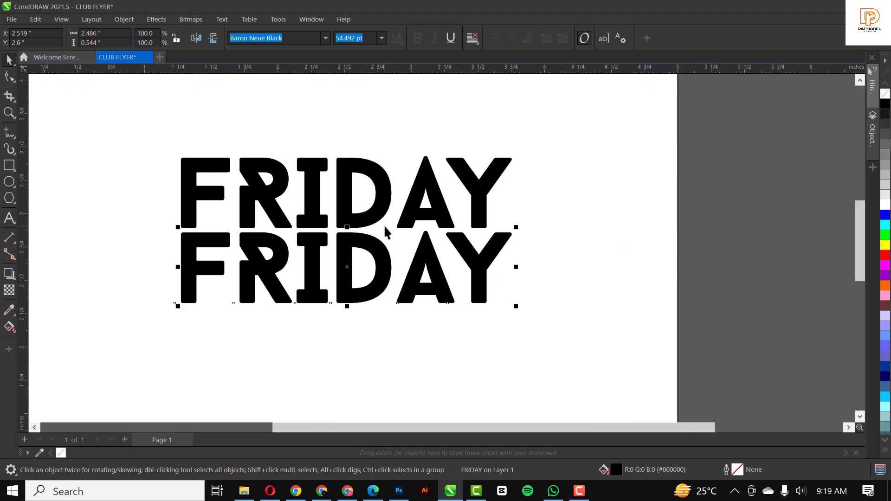
# Enlarge both FRIDAY lines together to about 73 pt and park them off the page on its right side.
pyautogui.moveTo(555, 184); pyautogui.dragTo(213, 323)
pyautogui.moveTo(451, 267); pyautogui.dragTo(460, 290)
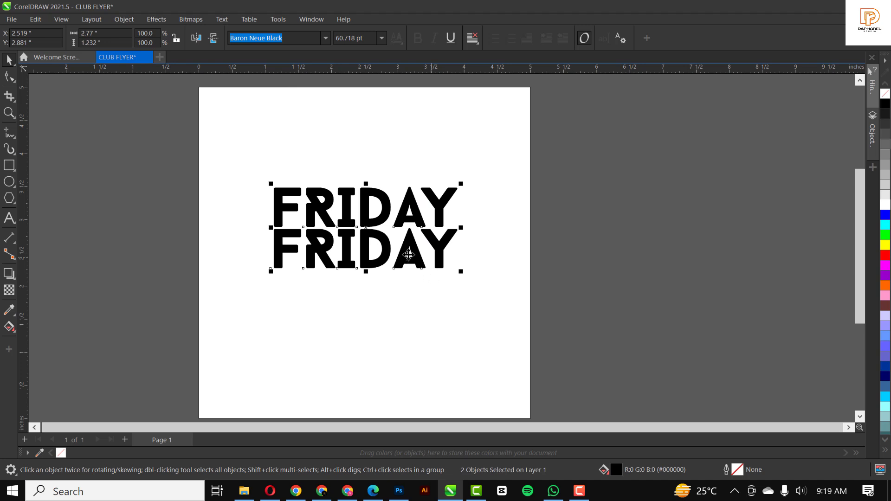
pyautogui.moveTo(406, 264); pyautogui.dragTo(406, 274)
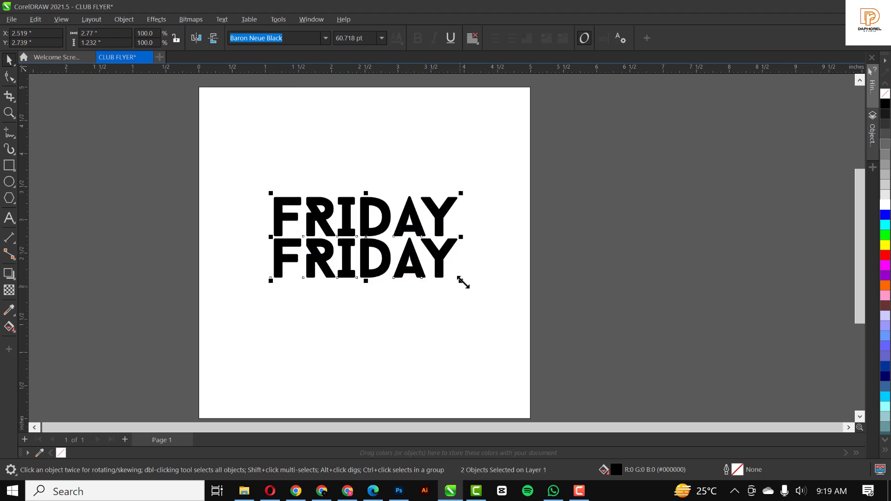
pyautogui.moveTo(462, 281); pyautogui.dragTo(471, 294)
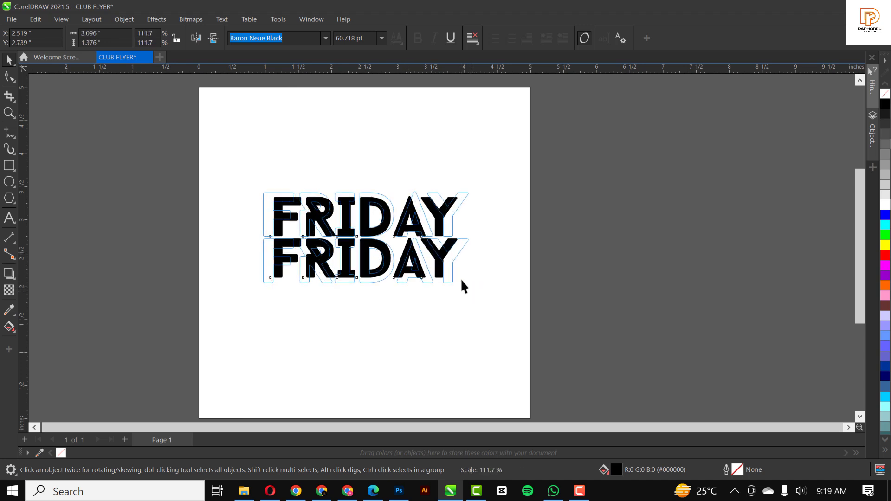
pyautogui.moveTo(443, 261); pyautogui.dragTo(486, 297)
pyautogui.moveTo(395, 263); pyautogui.dragTo(701, 259)
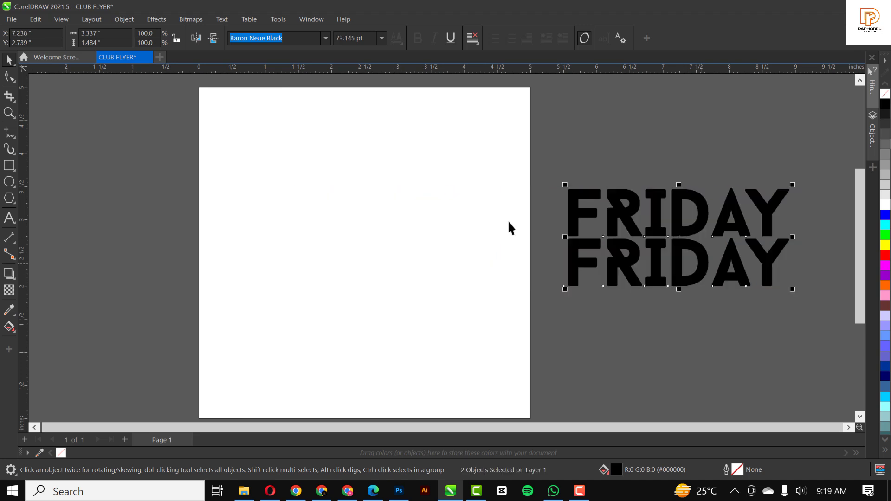
# Fill the page rectangle with a very dark navy shade, #05002C.
pyautogui.click(388, 199)
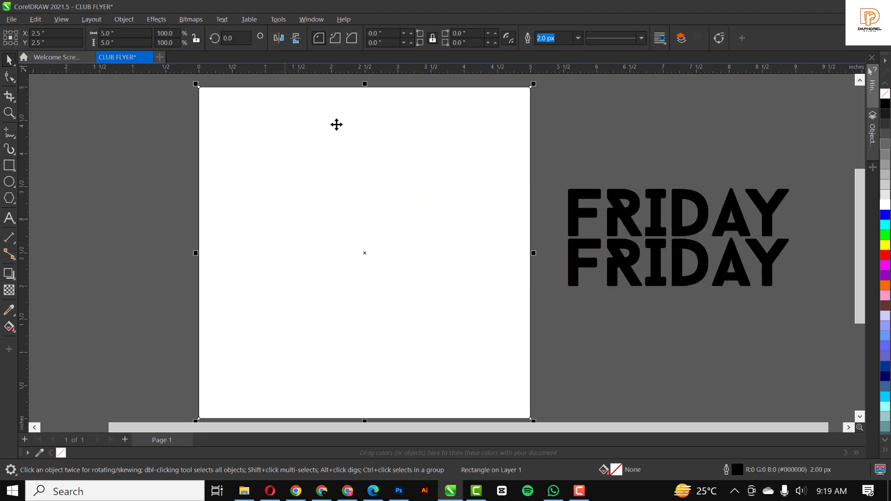
pyautogui.click(887, 381)
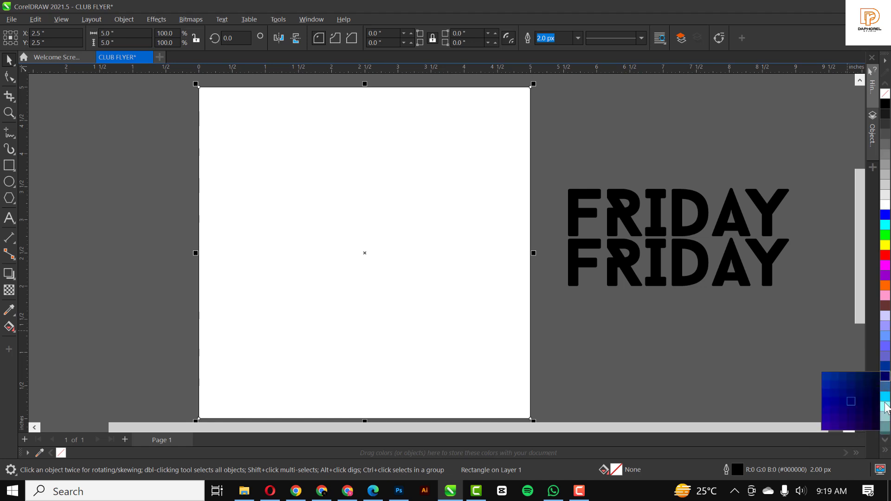
pyautogui.click(876, 419)
pyautogui.click(299, 185)
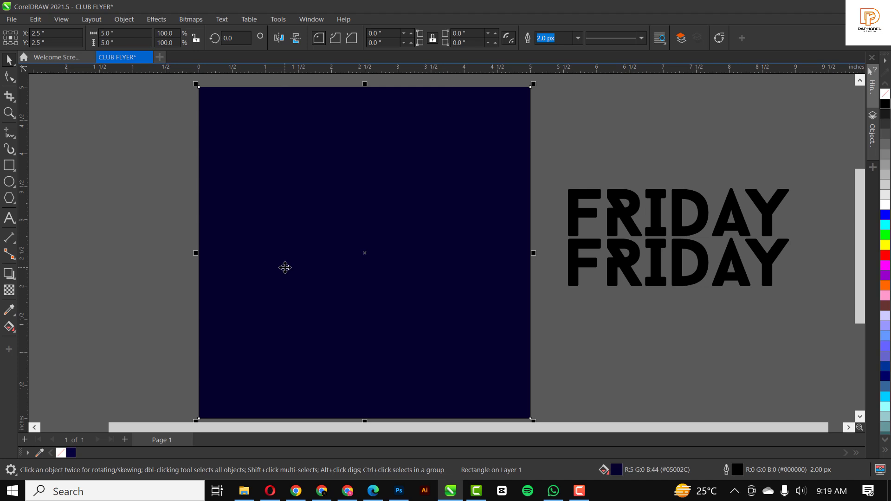
# Apply an elliptical fountain fill to the page rectangle, with a bright sky-blue centre fading into the dark navy edge.
pyautogui.press('g')
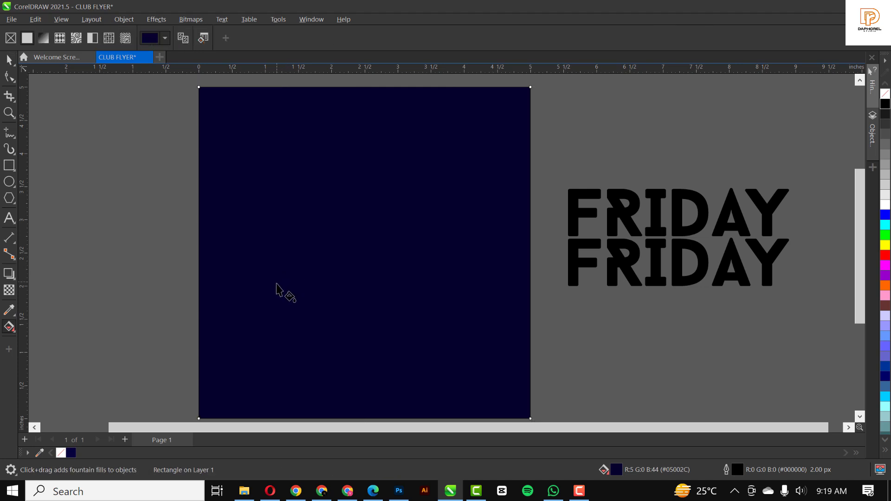
pyautogui.click(43, 38)
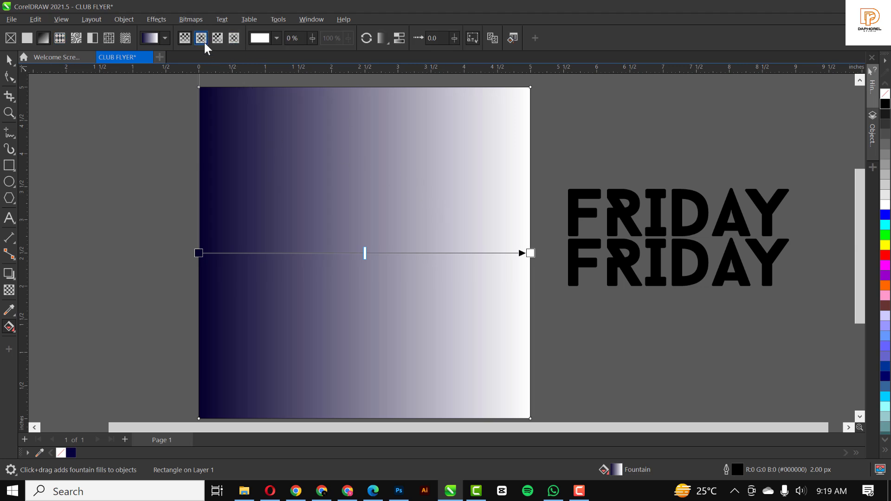
pyautogui.click(205, 40)
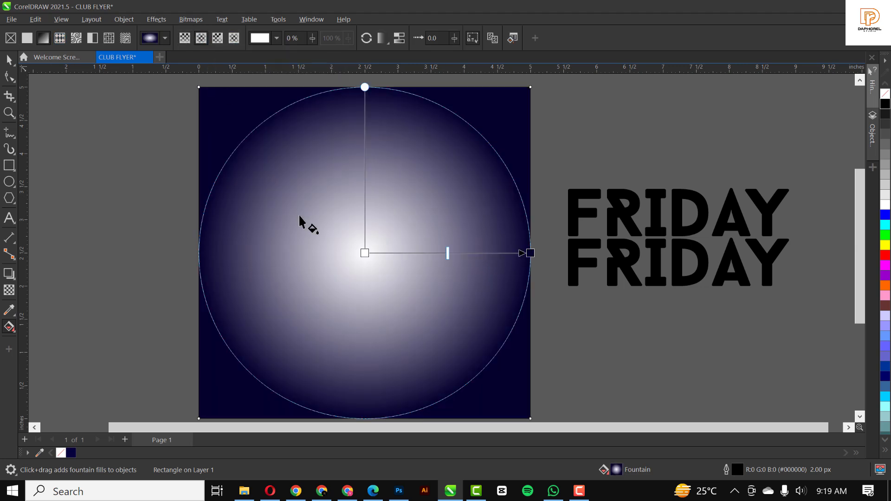
pyautogui.click(364, 253)
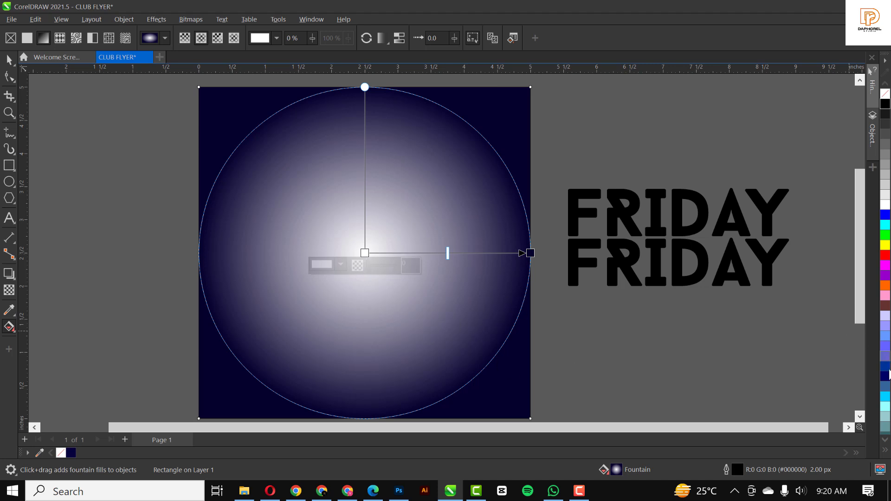
pyautogui.click(885, 397)
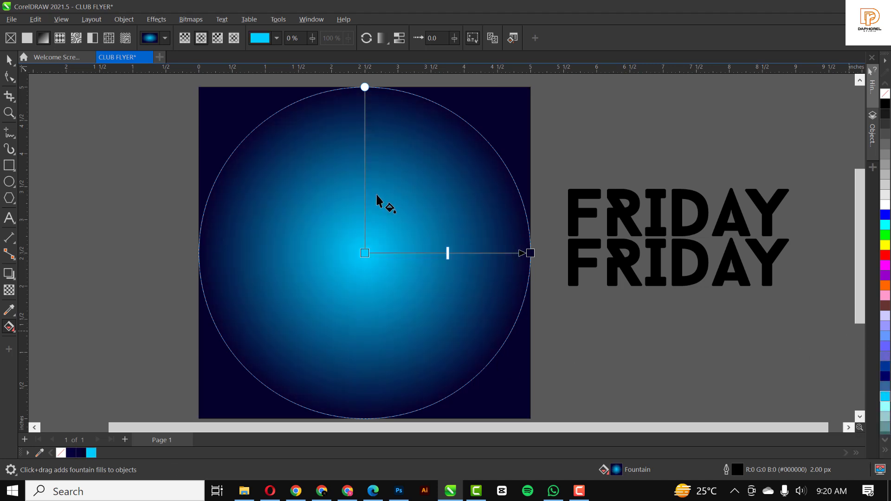
# Tint the gradient's centre colour towards pure blue, keeping the node fully opaque.
pyautogui.click(365, 253)
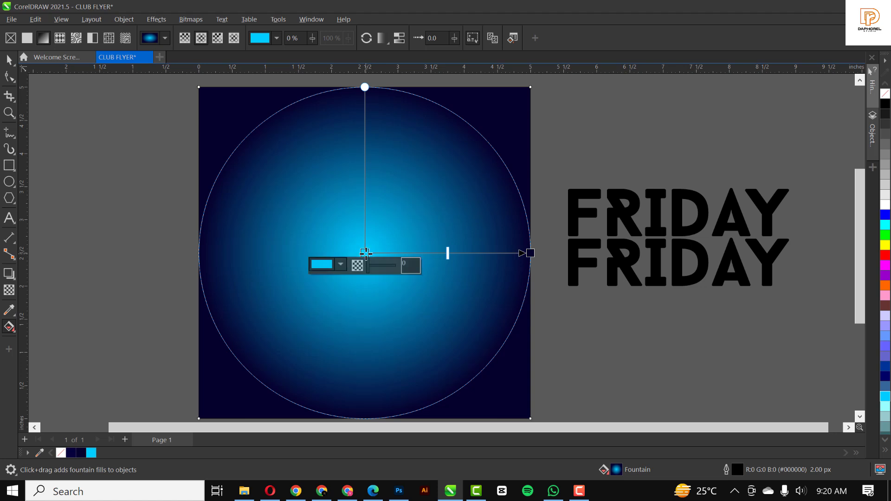
pyautogui.moveTo(368, 266); pyautogui.dragTo(386, 265)
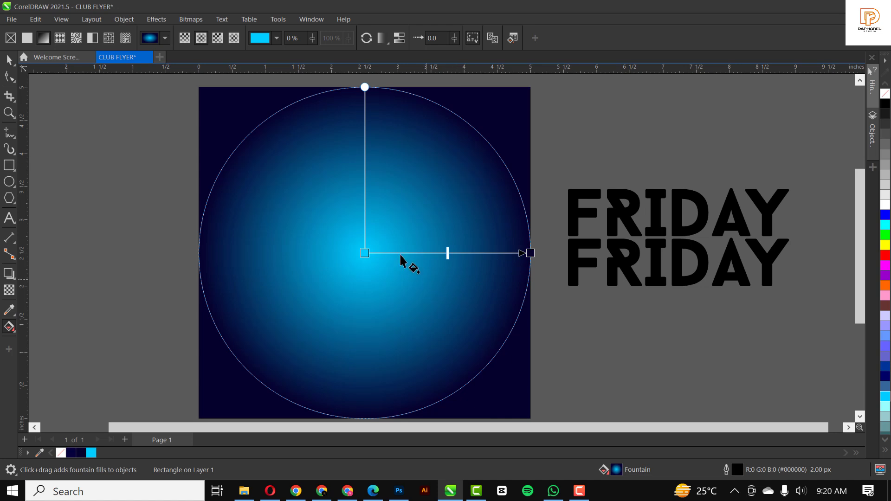
pyautogui.click(366, 253)
pyautogui.click(886, 215)
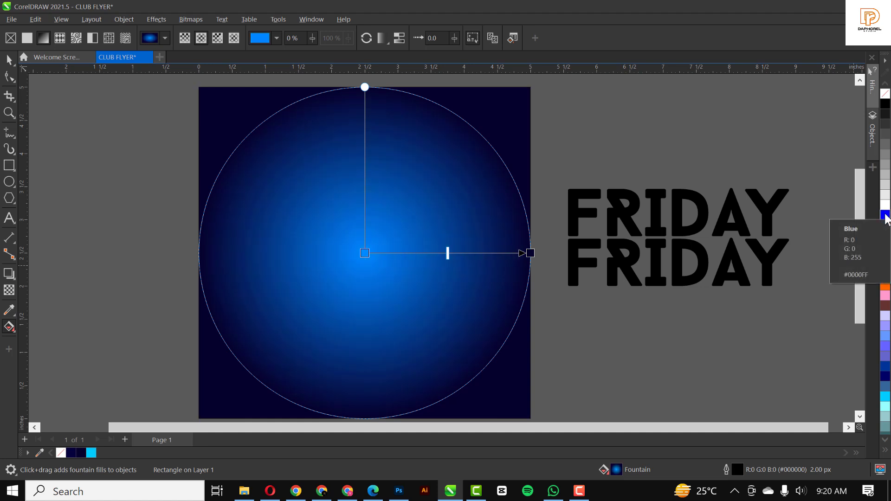
# Extend the gradient's outer ring slightly beyond the page edges and shift its midpoint outward past halfway for a broader glow.
pyautogui.moveTo(448, 253); pyautogui.dragTo(403, 253)
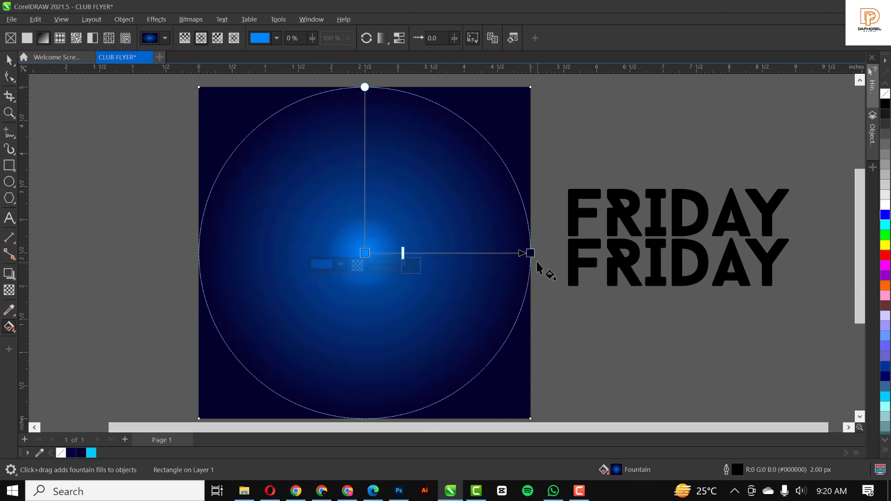
pyautogui.moveTo(530, 252)
pyautogui.mouseDown()
pyautogui.moveTo(564, 255)
pyautogui.moveTo(513, 253)
pyautogui.mouseUp()
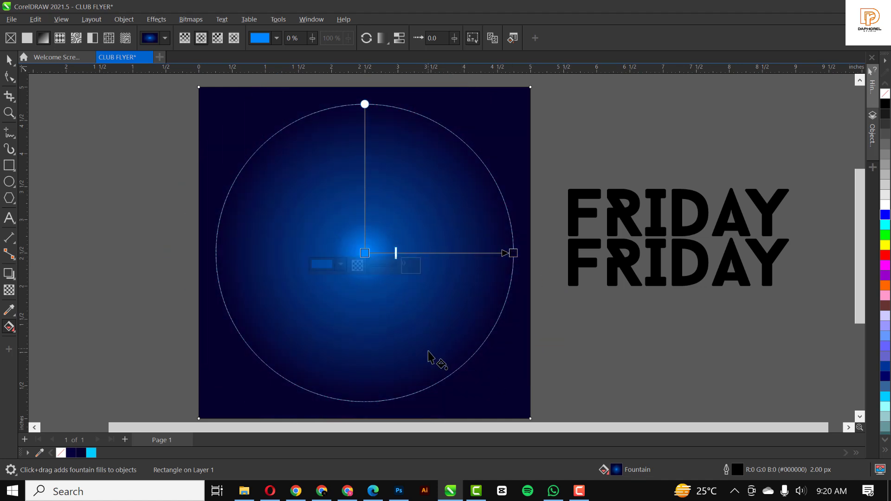
pyautogui.moveTo(512, 253); pyautogui.dragTo(542, 253)
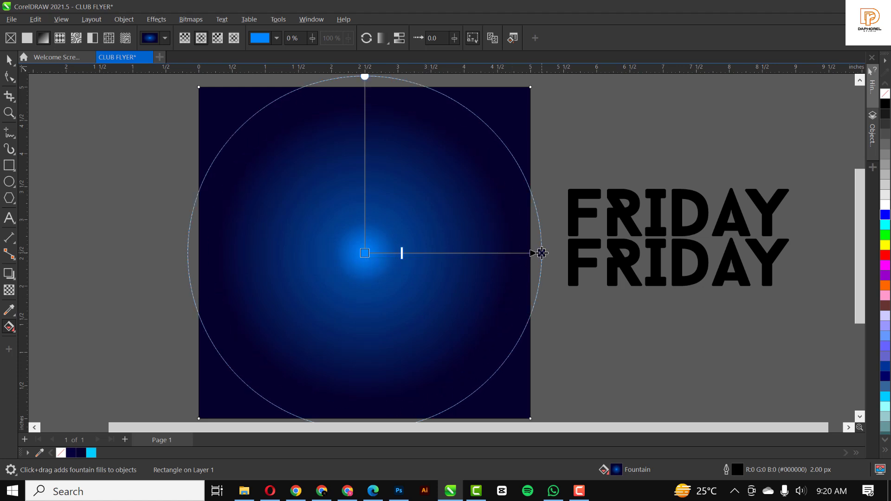
pyautogui.moveTo(401, 253); pyautogui.dragTo(460, 253)
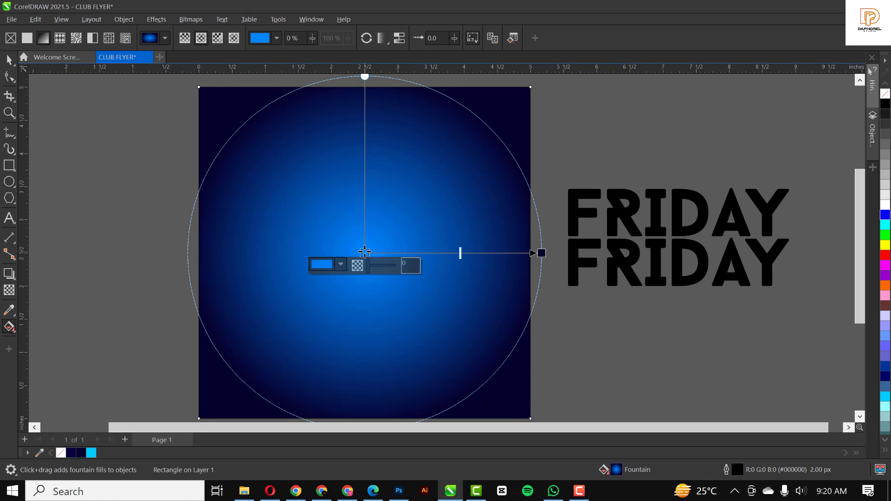
# Darken the gradient's centre colour to a deep blue, #0040B0, and highlight its hex code.
pyautogui.click(885, 377)
pyautogui.click(885, 377)
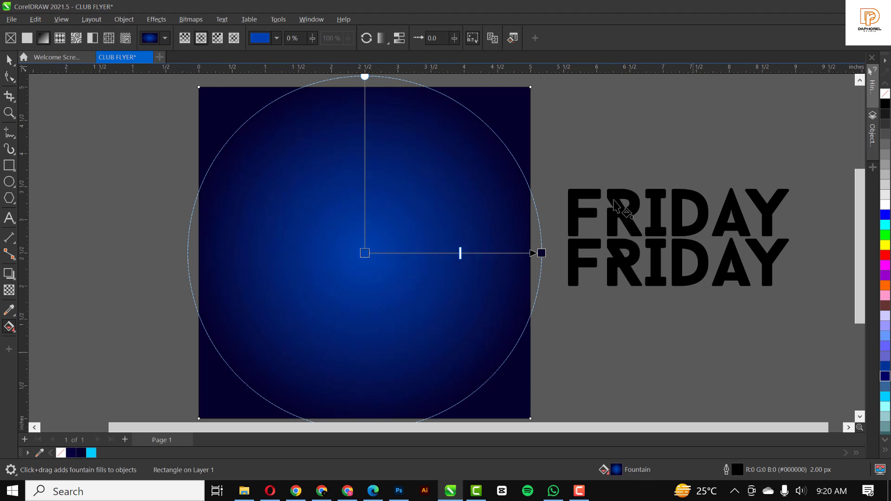
pyautogui.click(363, 252)
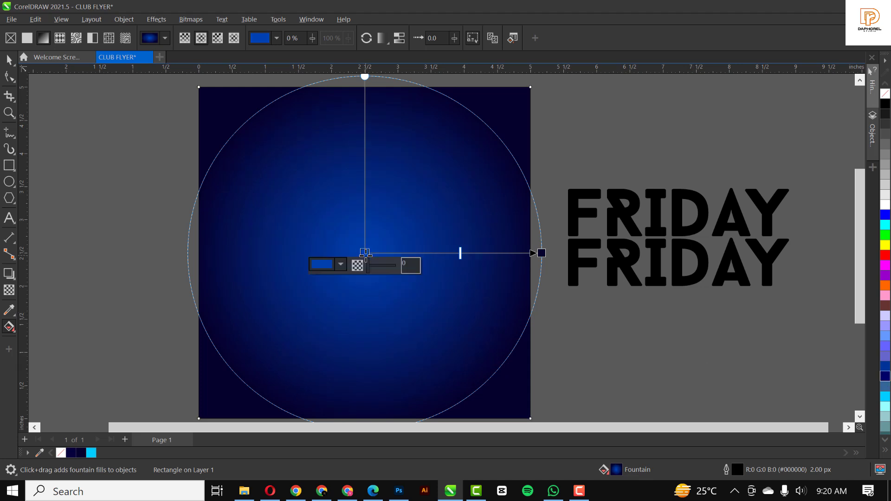
pyautogui.click(342, 268)
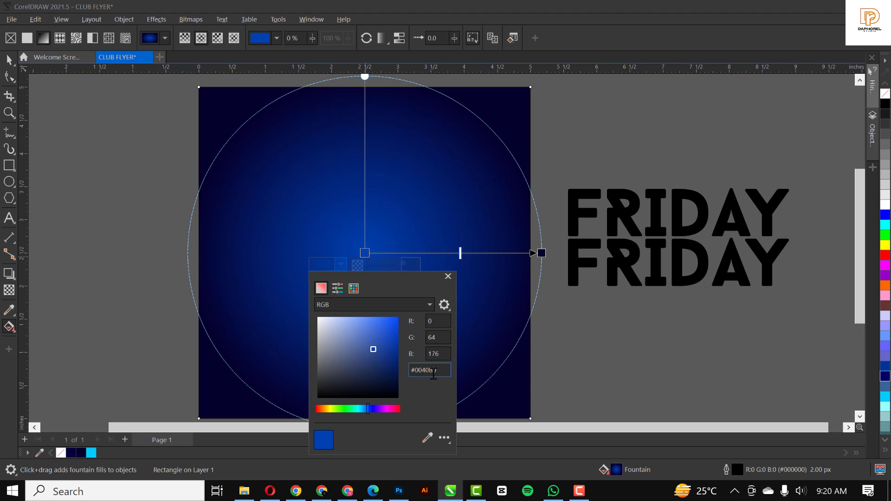
pyautogui.moveTo(445, 371); pyautogui.dragTo(366, 373)
# Examine the hex colour code of the gradient's outer node, then leave the fill editing.
pyautogui.click(541, 253)
pyautogui.click(541, 253)
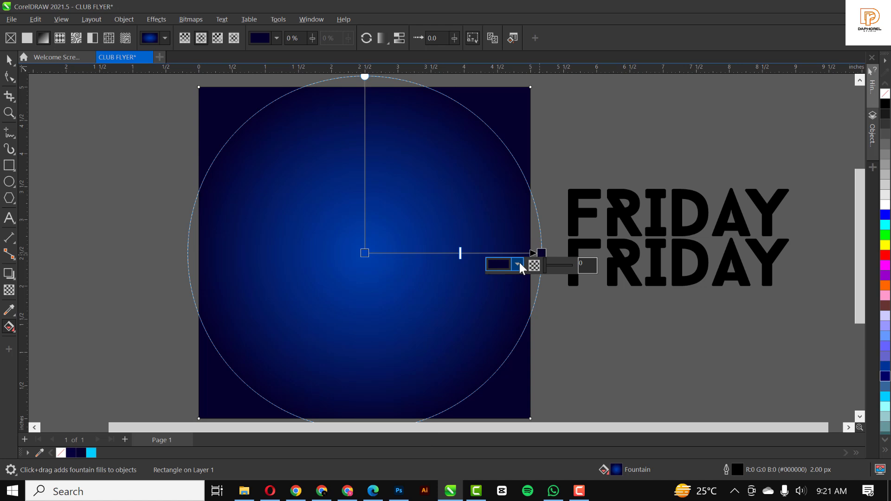
pyautogui.click(518, 264)
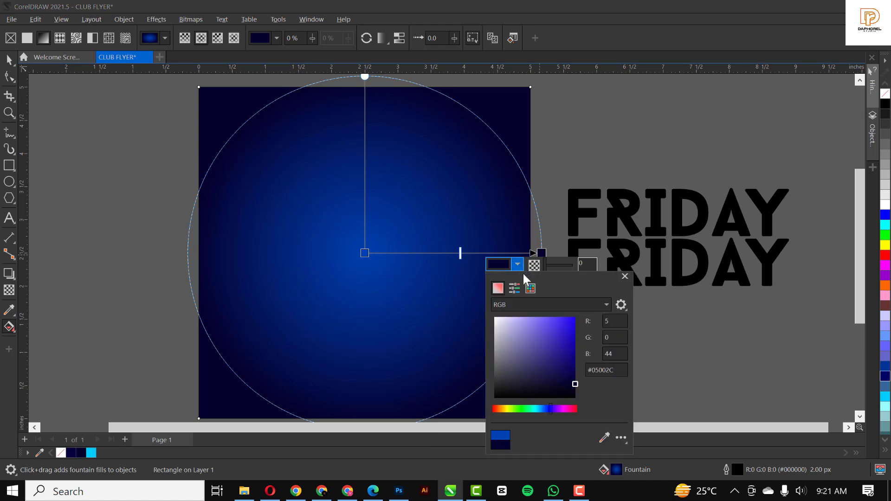
pyautogui.doubleClick(622, 369)
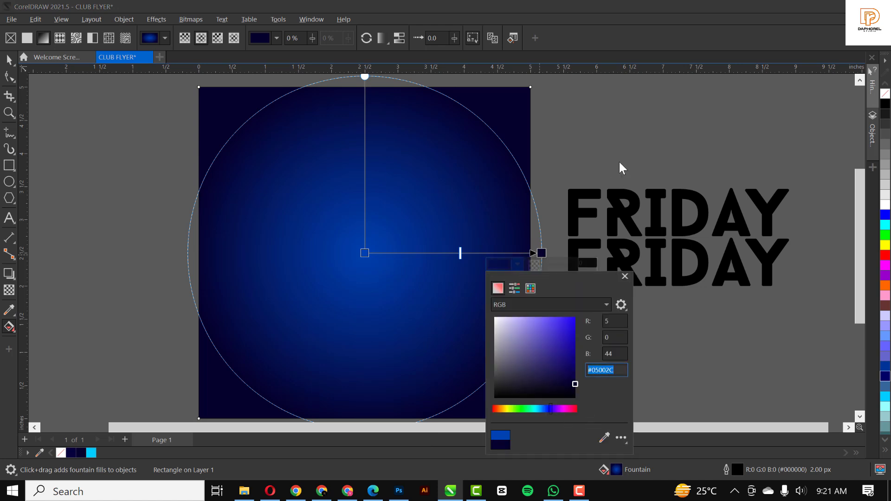
pyautogui.click(9, 60)
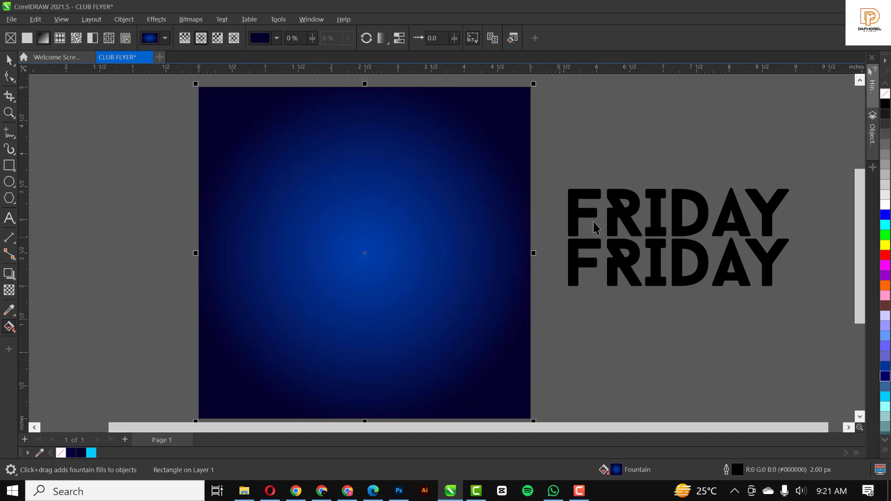
# Move both FRIDAY lines together onto the page and fill them with cyan, #00FFFF.
pyautogui.click(619, 229)
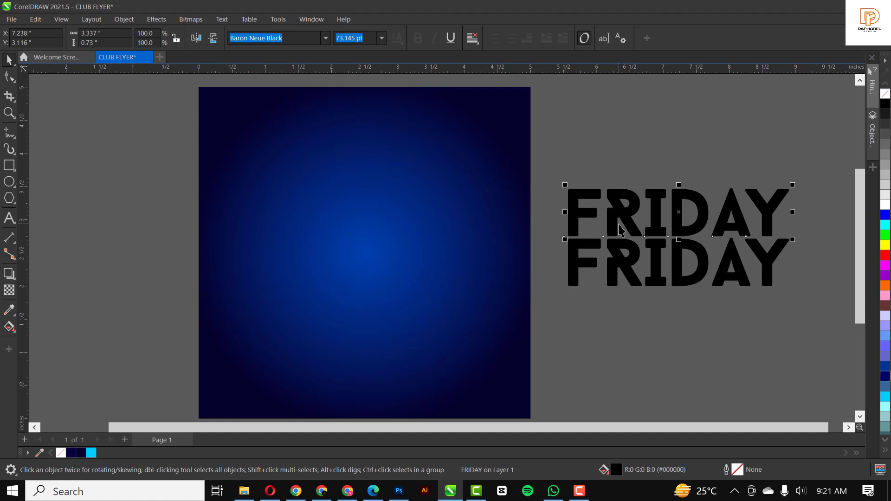
pyautogui.keyDown('shift'); pyautogui.click(679, 269); pyautogui.keyUp('shift')
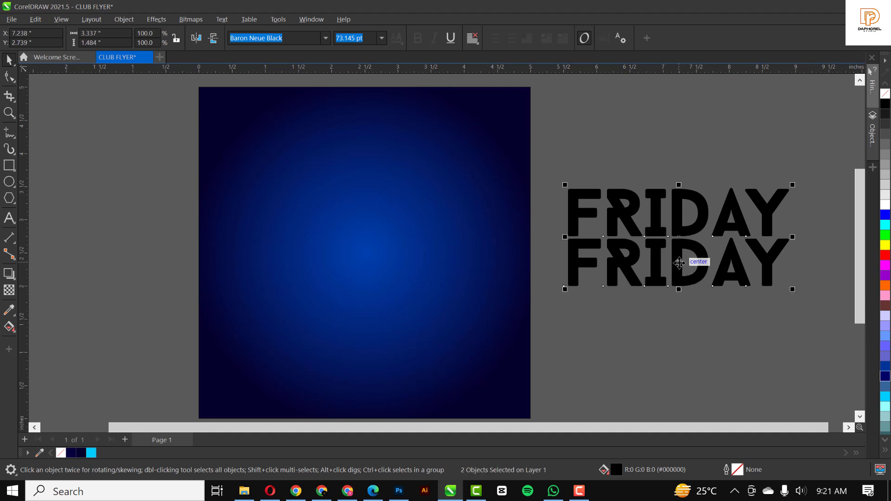
pyautogui.moveTo(679, 262); pyautogui.dragTo(386, 252)
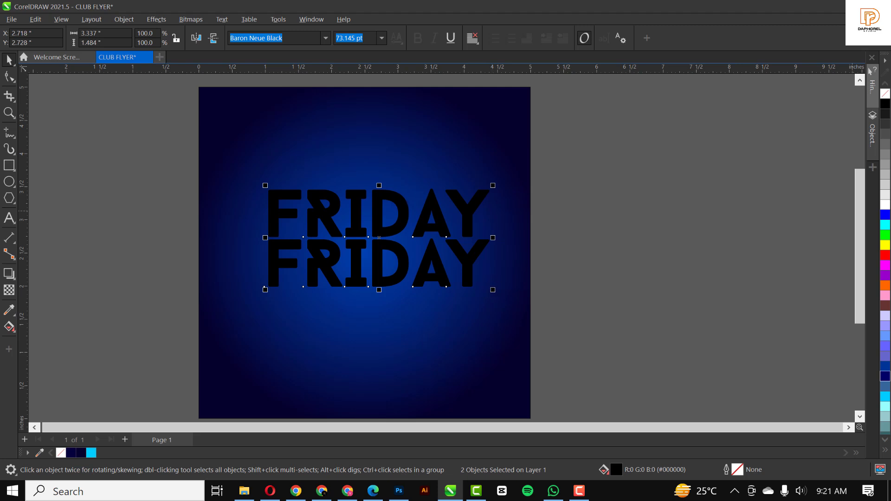
pyautogui.click(886, 225)
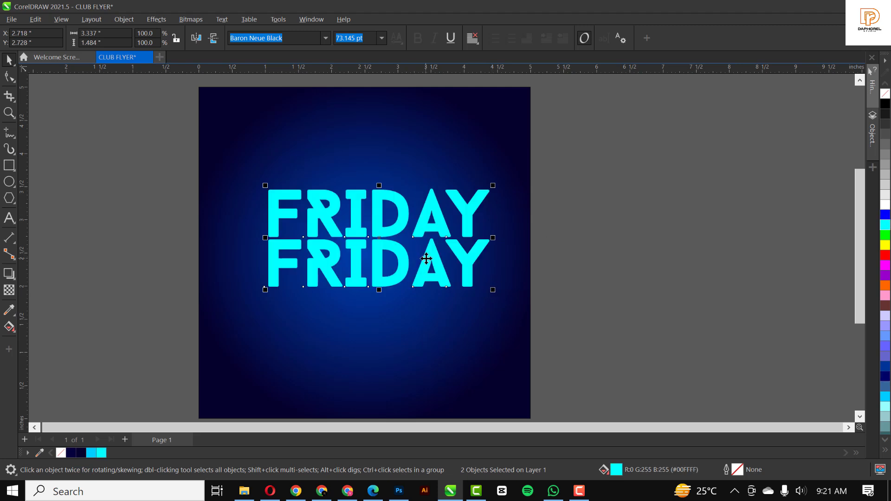
# Shift the two FRIDAY lines closer to the page's horizontal centre and shrink them slightly together.
pyautogui.moveTo(433, 260); pyautogui.dragTo(425, 261)
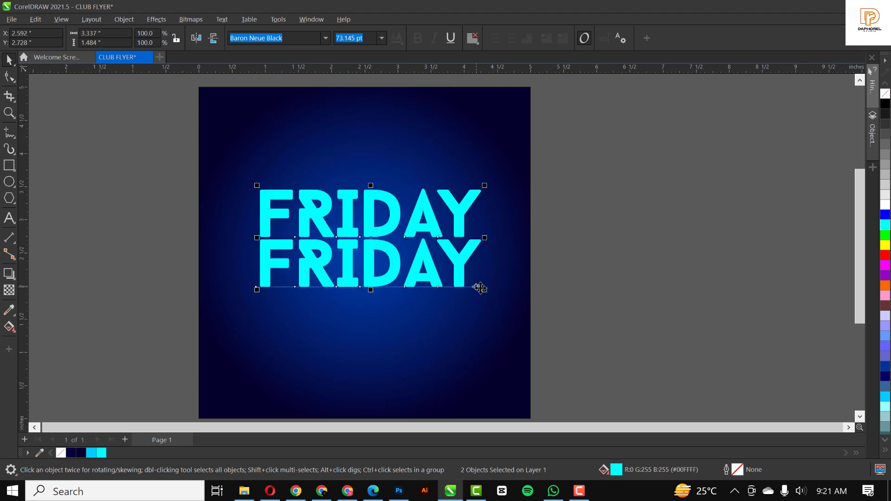
pyautogui.moveTo(480, 288); pyautogui.dragTo(475, 287)
pyautogui.click(501, 228)
pyautogui.click(636, 201)
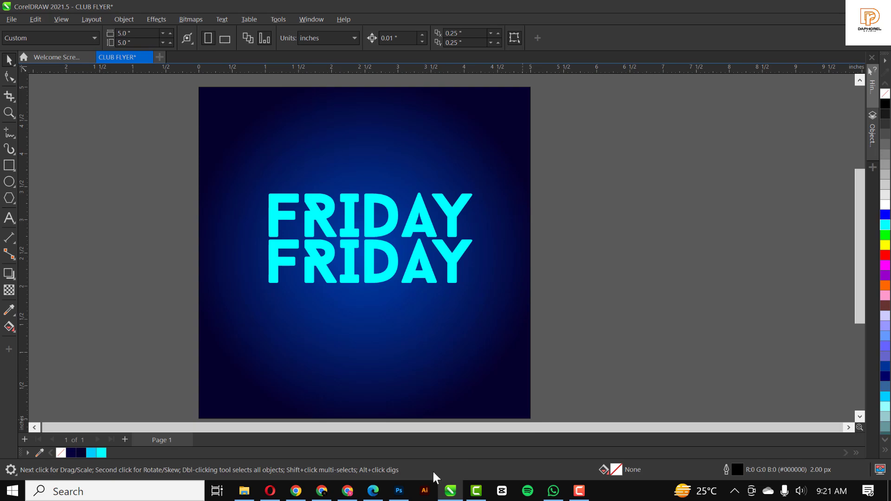
# Switch to File Explorer and bring the neon night alley picture from the RESOURCE FILE folder into the CLUB FLYER document.
pyautogui.click(244, 491)
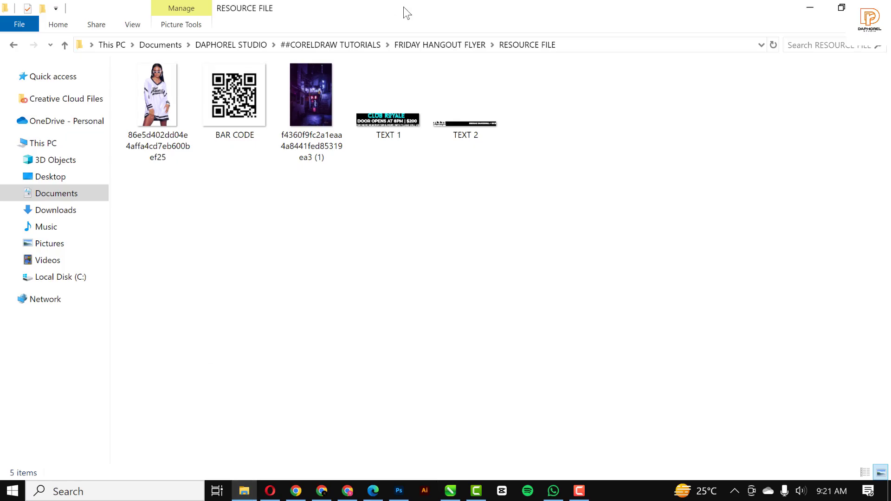
pyautogui.moveTo(310, 109); pyautogui.dragTo(680, 200)
pyautogui.scroll(-5, 557, 213)
# Position the alley picture over the page and scale it to about 5.66 × 8.49 inches so it covers the whole flyer.
pyautogui.moveTo(571, 206); pyautogui.dragTo(460, 239)
pyautogui.moveTo(576, 323); pyautogui.dragTo(531, 254)
pyautogui.moveTo(514, 220); pyautogui.dragTo(522, 236)
pyautogui.moveTo(539, 271); pyautogui.dragTo(561, 304)
pyautogui.scroll(2, 502, 199)
pyautogui.scroll(1, 502, 199)
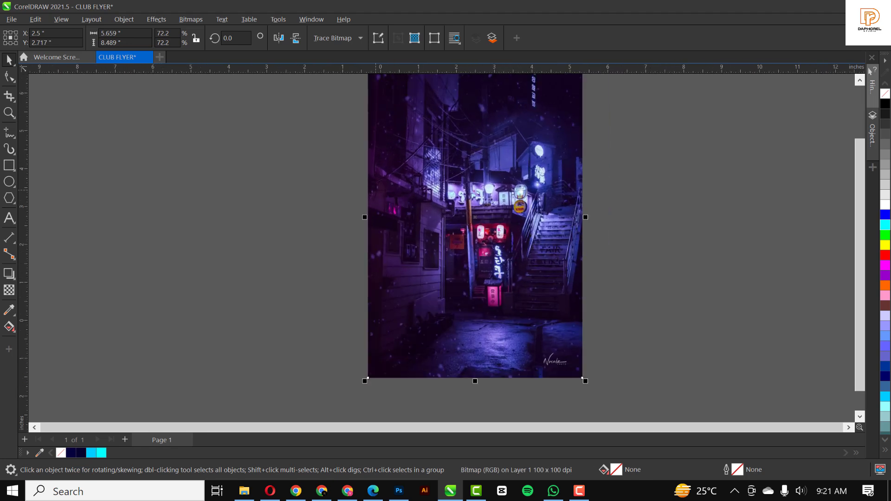
# Apply an elliptical fountain transparency to the alley picture so it fades out towards its edges.
pyautogui.click(12, 289)
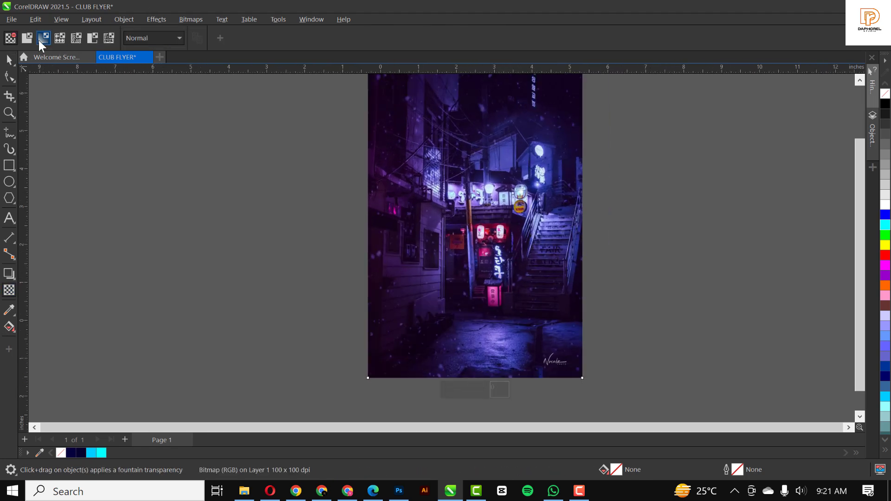
pyautogui.click(40, 40)
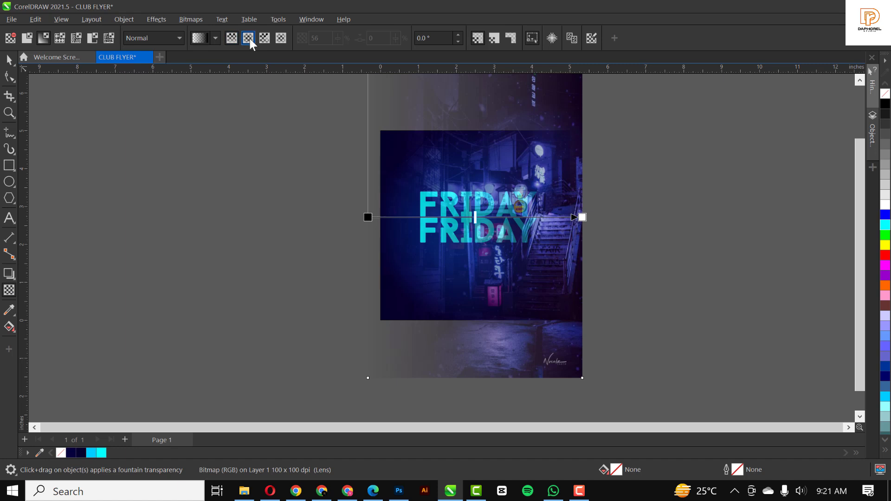
pyautogui.click(247, 38)
pyautogui.scroll(1, 521, 183)
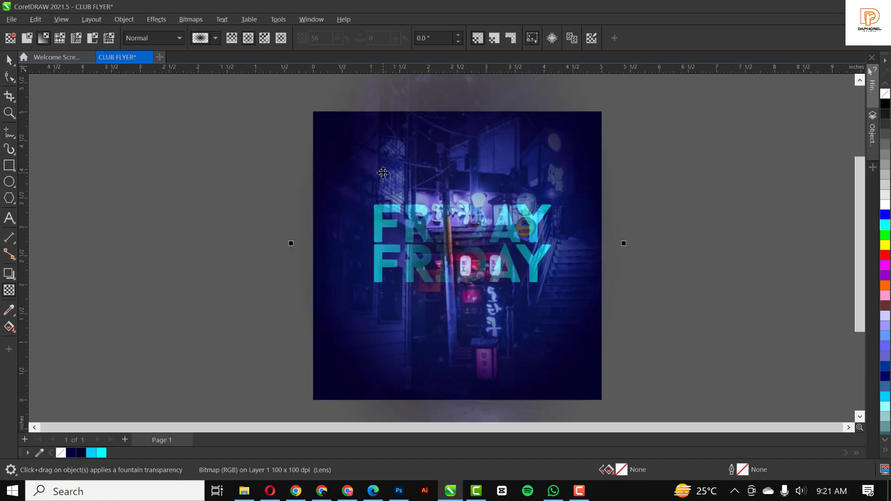
# Move the faded alley picture off the page to the empty area on its right and resume transparency editing.
pyautogui.press('space')
pyautogui.scroll(-2, 383, 171)
pyautogui.moveTo(413, 158); pyautogui.dragTo(562, 159)
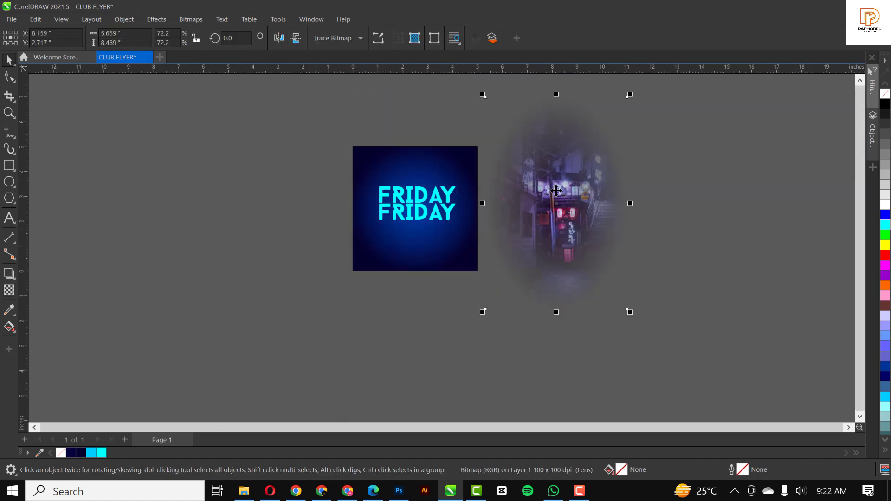
pyautogui.scroll(2, 558, 190)
pyautogui.click(8, 291)
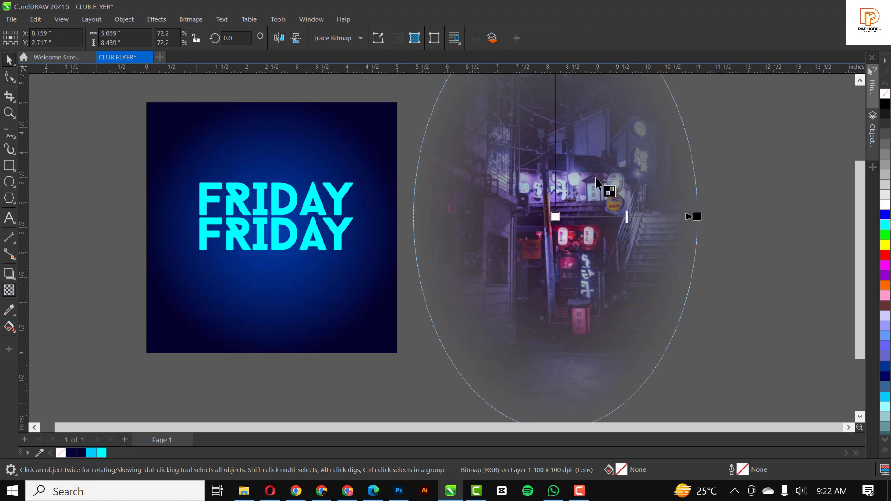
# Fully desaturate the alley picture in the Image Adjustment Lab after resetting the remembered settings, with saturation at -100.
pyautogui.click(164, 21)
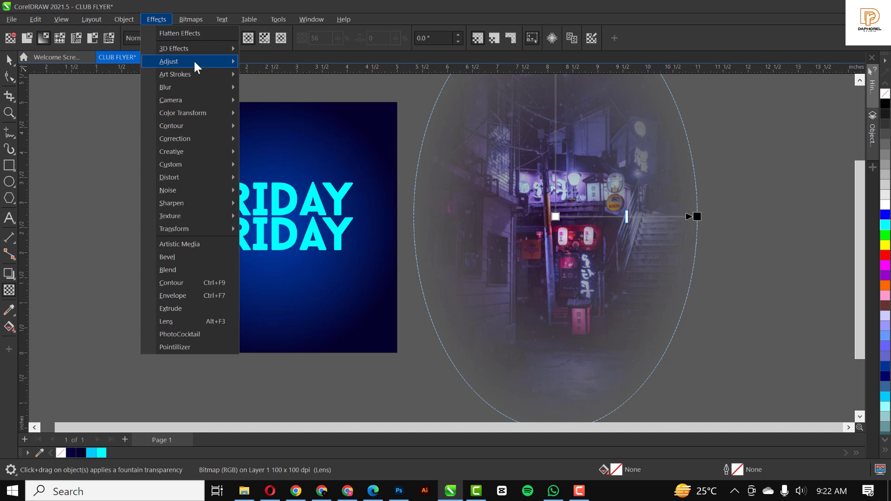
pyautogui.moveTo(195, 64)
pyautogui.click(288, 76)
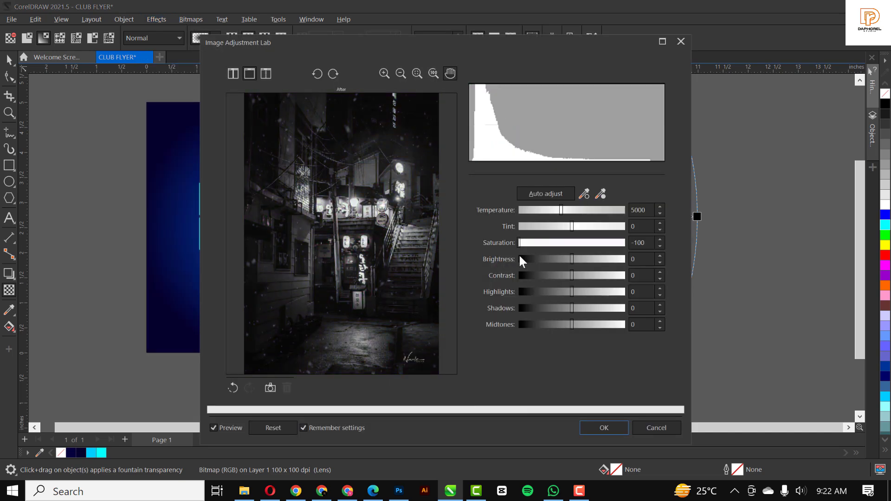
pyautogui.click(281, 433)
pyautogui.moveTo(571, 247); pyautogui.dragTo(534, 248)
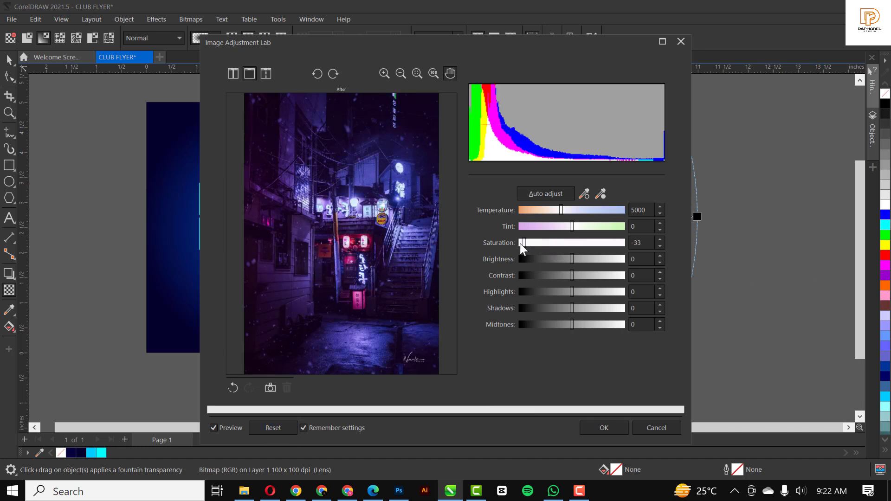
pyautogui.click(609, 428)
# Move the grey alley picture closer to the flyer and convert it to a 300 dpi RGB bitmap with anti-aliasing and a transparent background.
pyautogui.click(9, 59)
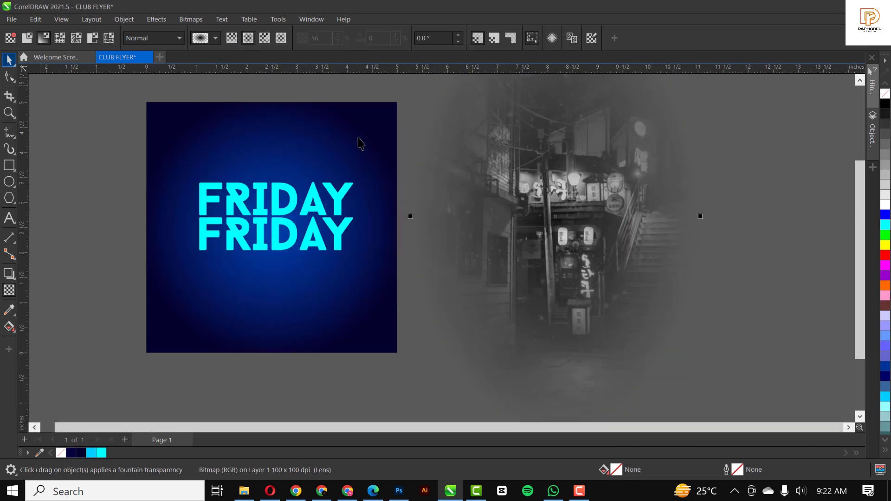
pyautogui.moveTo(584, 210); pyautogui.dragTo(509, 245)
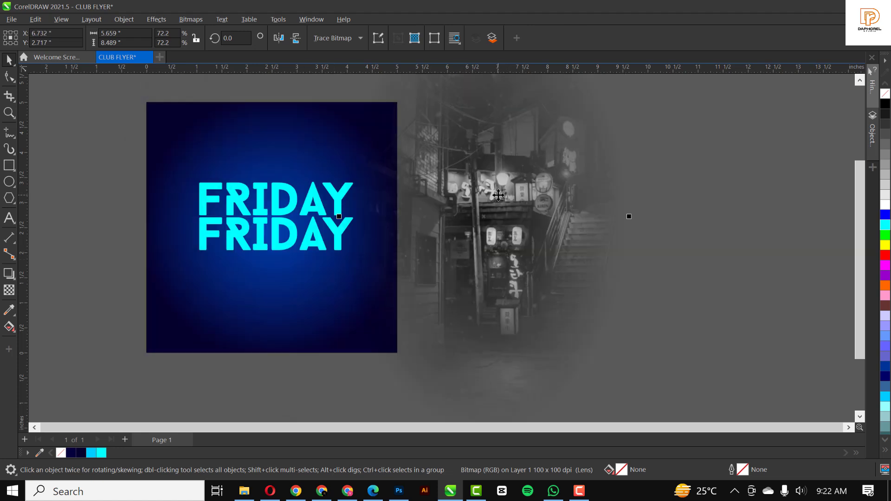
pyautogui.moveTo(498, 195); pyautogui.dragTo(547, 215)
pyautogui.scroll(-1, 524, 205)
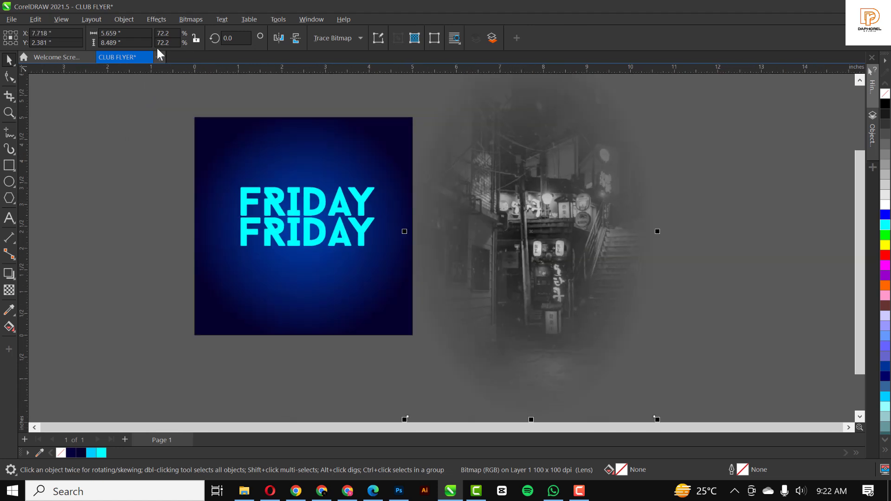
pyautogui.click(191, 19)
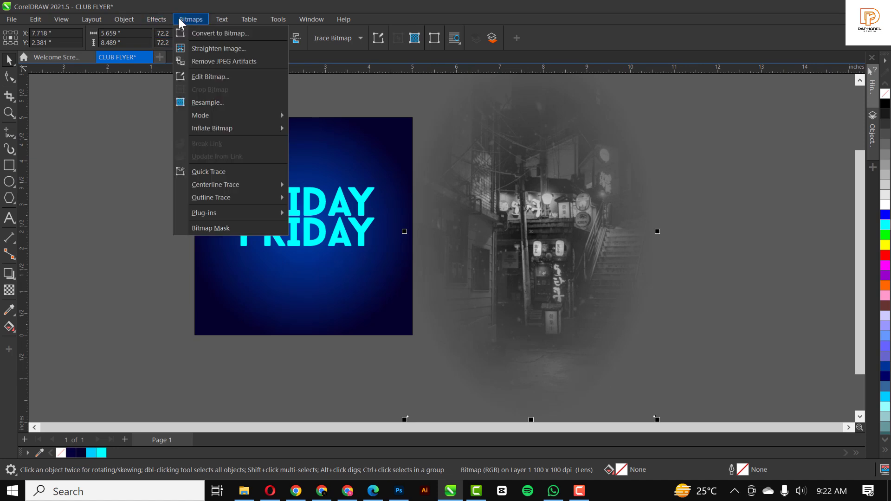
pyautogui.click(198, 28)
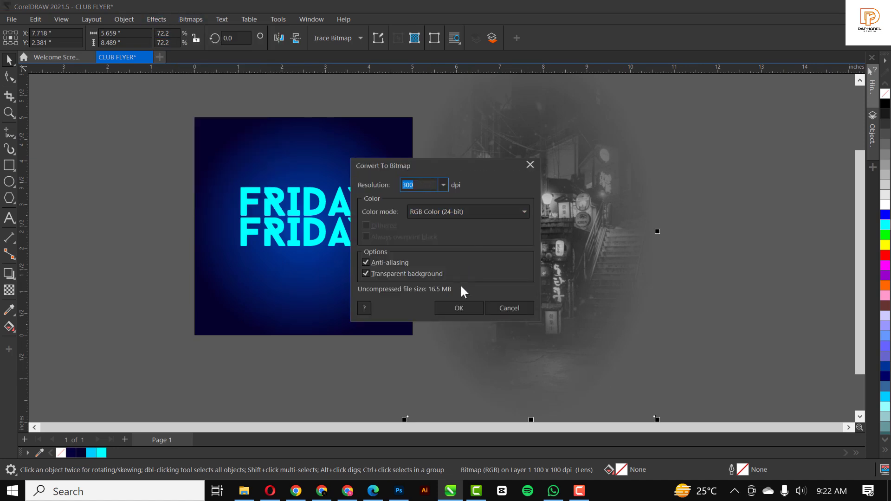
pyautogui.click(463, 308)
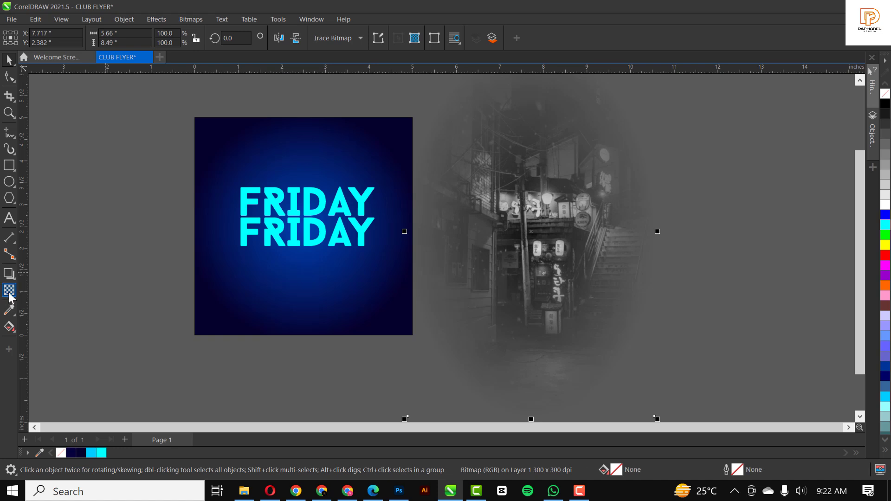
pyautogui.click(191, 19)
pyautogui.click(200, 29)
pyautogui.click(471, 313)
# Apply a uniform transparency of 50 to the alley bitmap and test it over the flyer before moving it back beside the page.
pyautogui.click(9, 290)
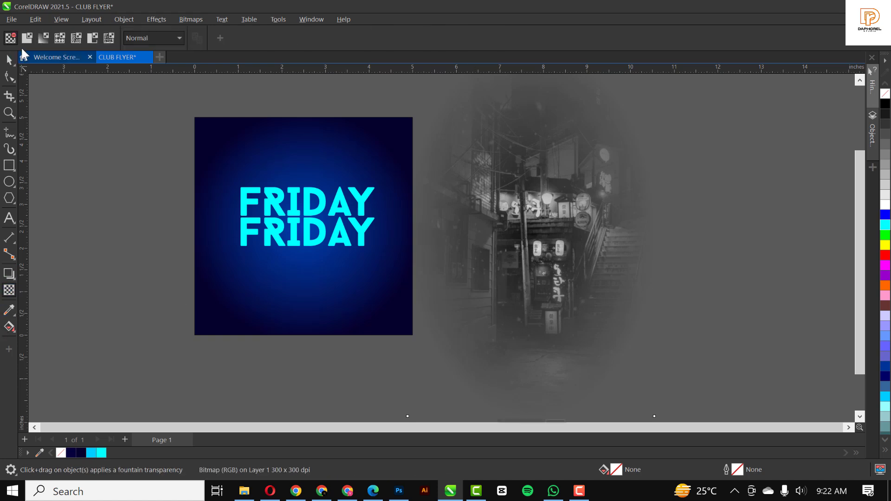
pyautogui.click(27, 37)
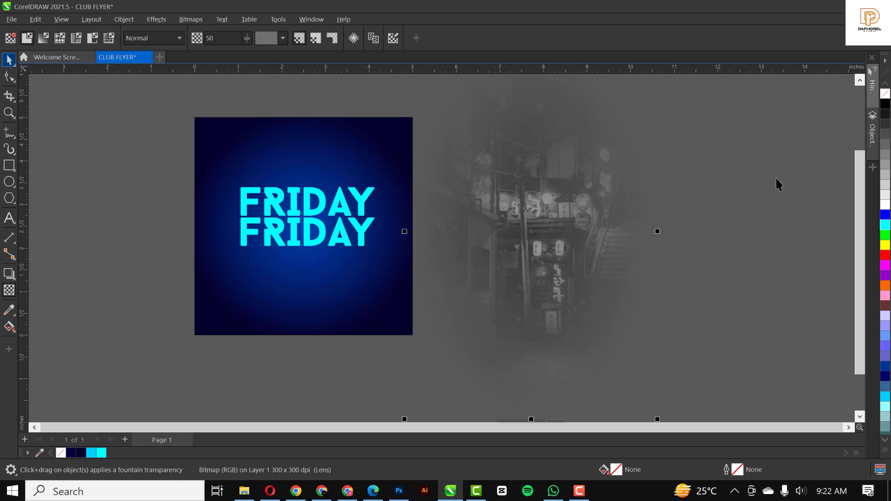
pyautogui.press('space')
pyautogui.moveTo(620, 213); pyautogui.dragTo(387, 217)
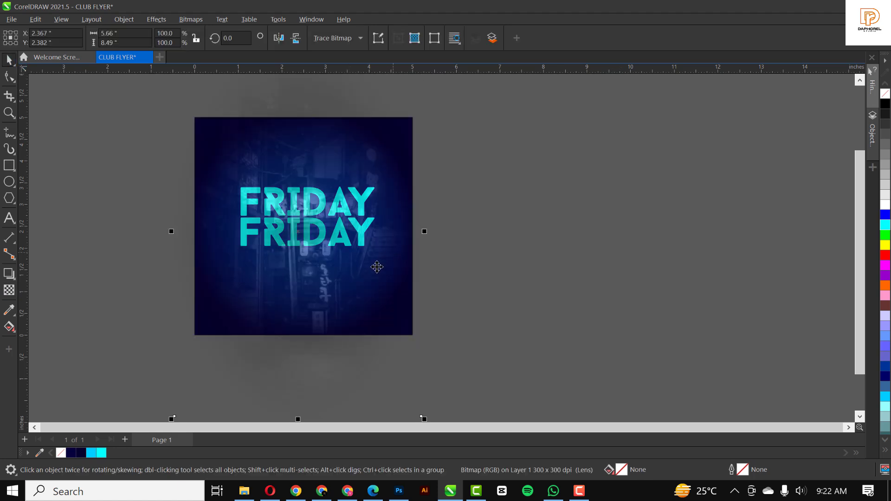
pyautogui.moveTo(372, 266); pyautogui.dragTo(533, 275)
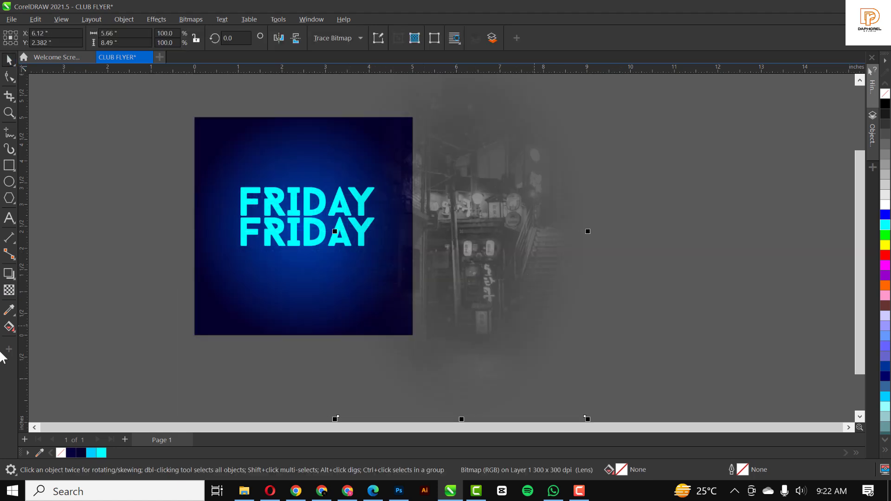
# Try a uniform transparency of 81 on the alley bitmap, checking it over the flyer and moving it back off the page.
pyautogui.click(10, 291)
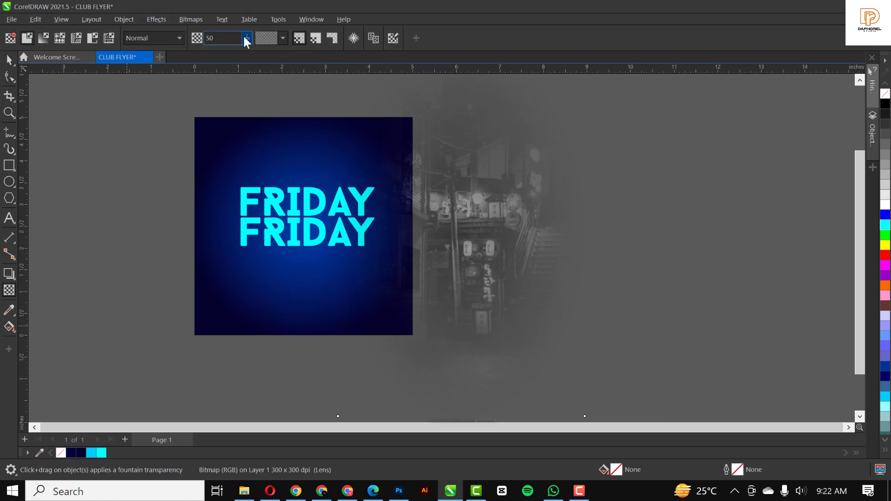
pyautogui.moveTo(246, 36); pyautogui.dragTo(263, 38)
pyautogui.press('space')
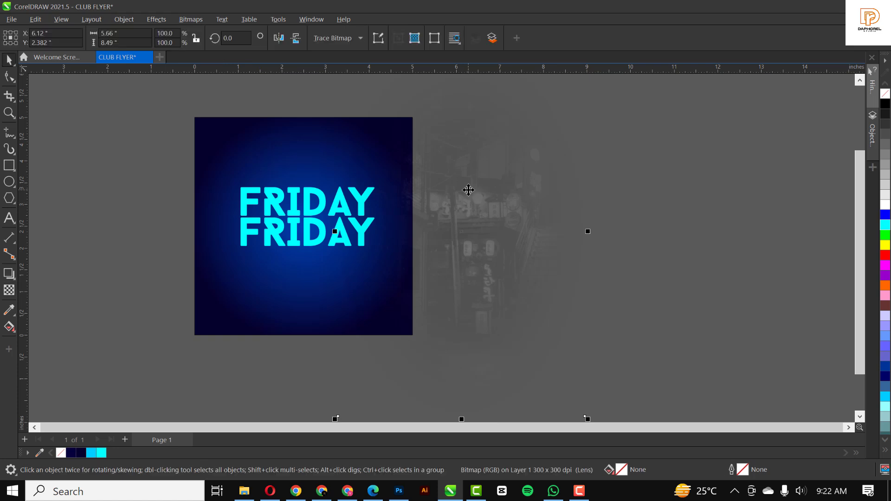
pyautogui.moveTo(468, 190); pyautogui.dragTo(319, 190)
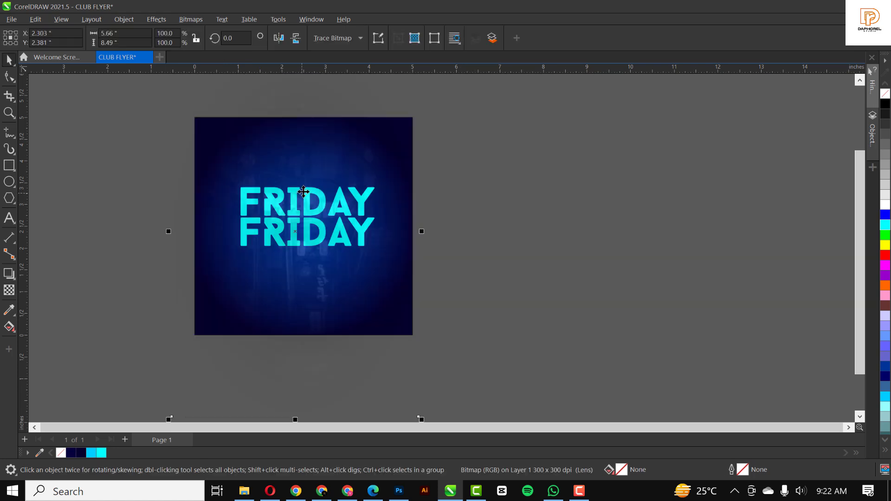
pyautogui.moveTo(354, 163); pyautogui.dragTo(525, 164)
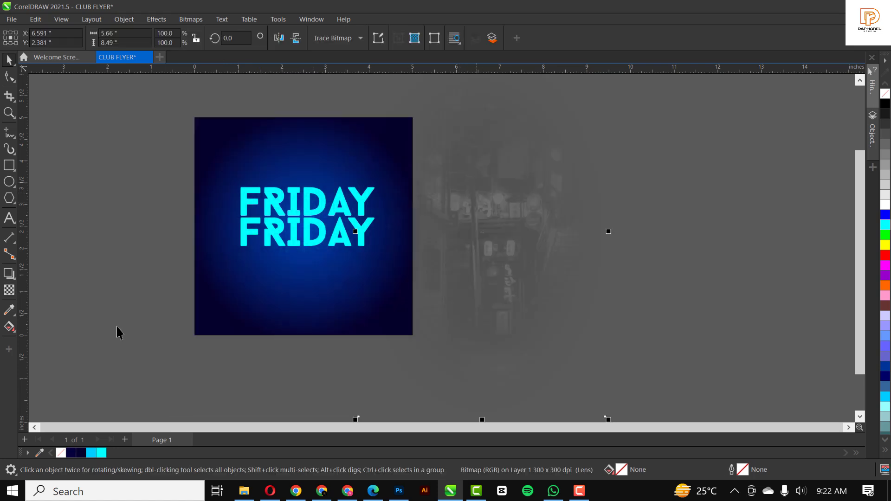
# Set the alley bitmap's uniform transparency to 70 and PowerClip it inside the blue gradient background square.
pyautogui.click(9, 291)
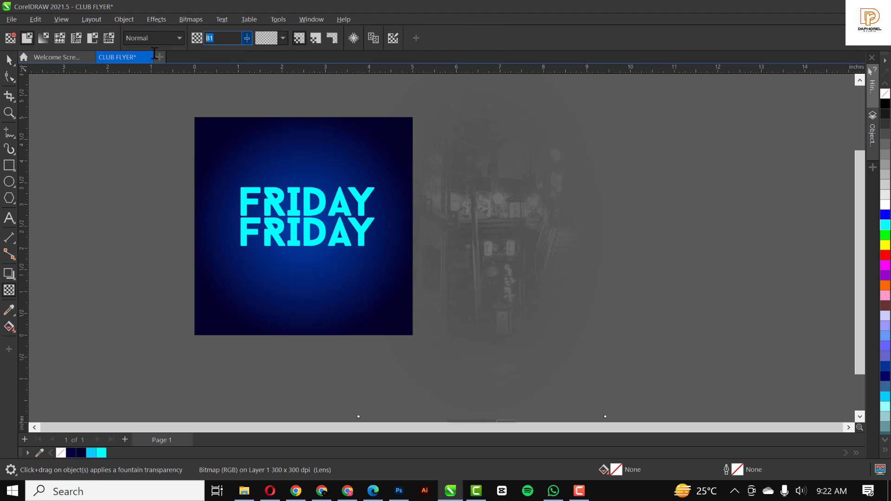
pyautogui.press('Return')
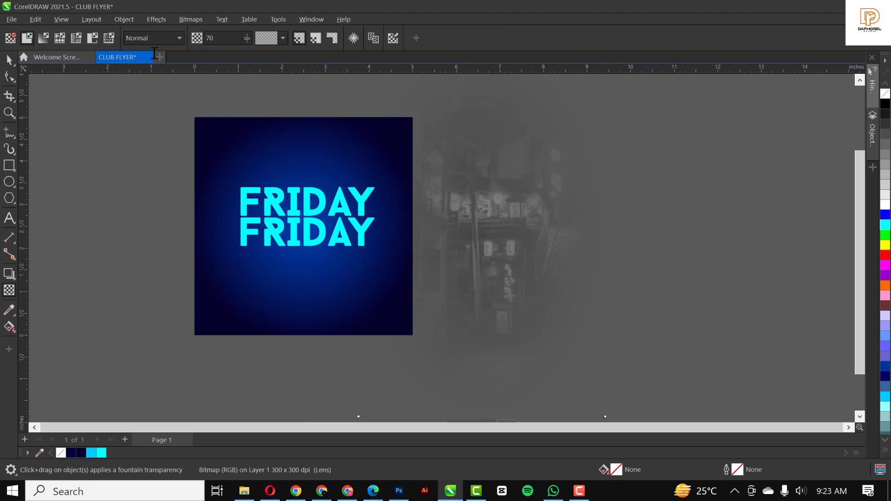
pyautogui.click(8, 61)
pyautogui.rightClick(491, 191)
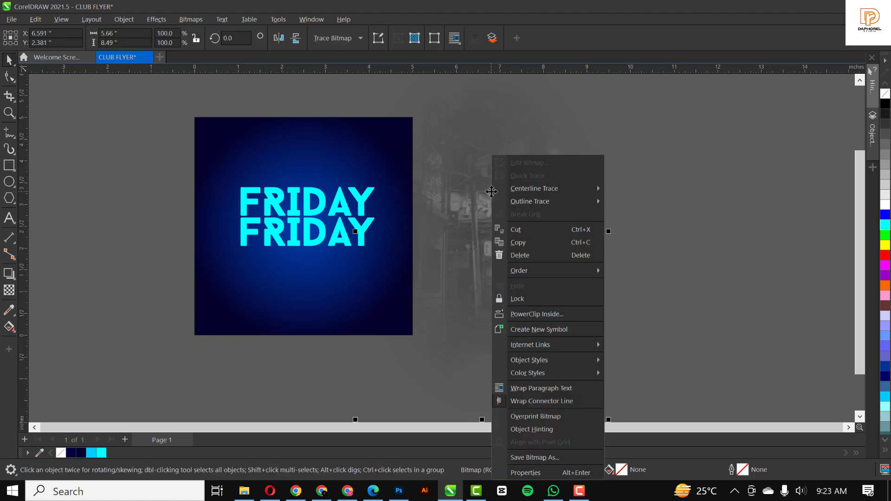
pyautogui.click(544, 315)
pyautogui.click(267, 160)
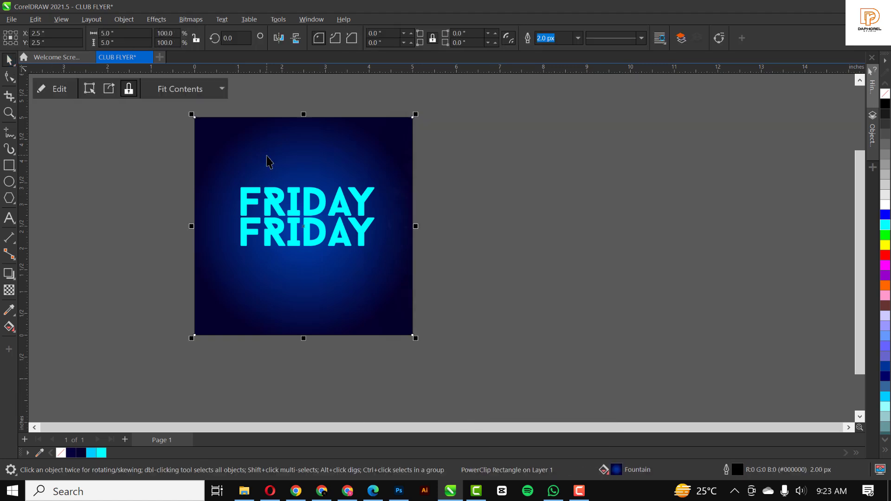
# Edit the PowerClip contents, centring the alley bitmap horizontally on the flyer and scaling it to about 4.75 × 7.12 inches.
pyautogui.keyDown('ctrl'); pyautogui.click(287, 154); pyautogui.keyUp('ctrl')
pyautogui.click(538, 181)
pyautogui.moveTo(535, 190); pyautogui.dragTo(366, 212)
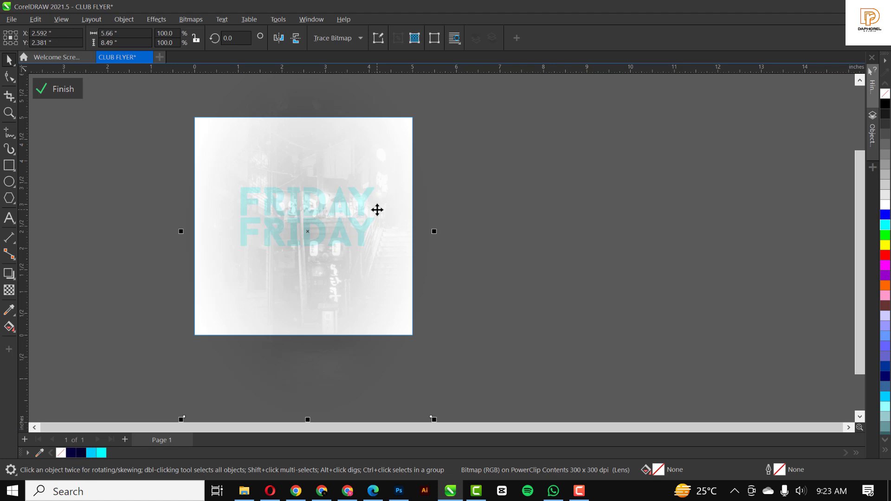
pyautogui.moveTo(378, 292); pyautogui.dragTo(361, 257)
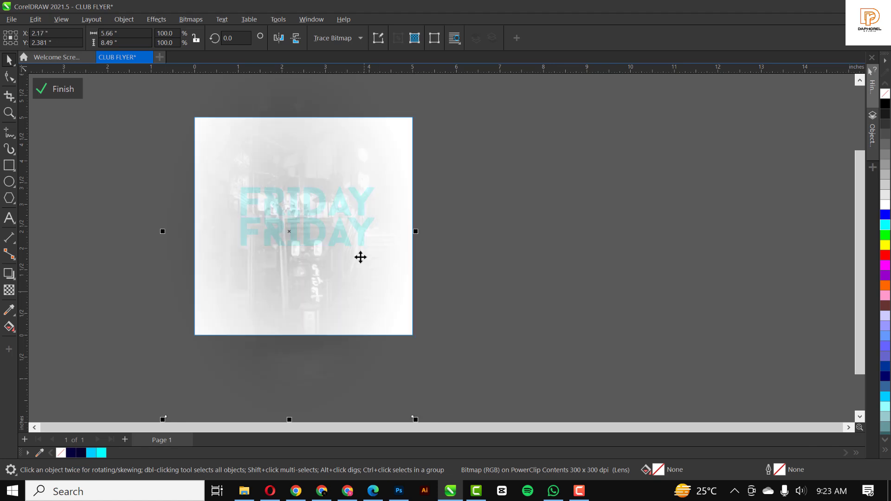
pyautogui.scroll(-1, 360, 257)
pyautogui.moveTo(410, 402); pyautogui.dragTo(396, 382)
pyautogui.moveTo(288, 286); pyautogui.dragTo(301, 275)
pyautogui.click(517, 246)
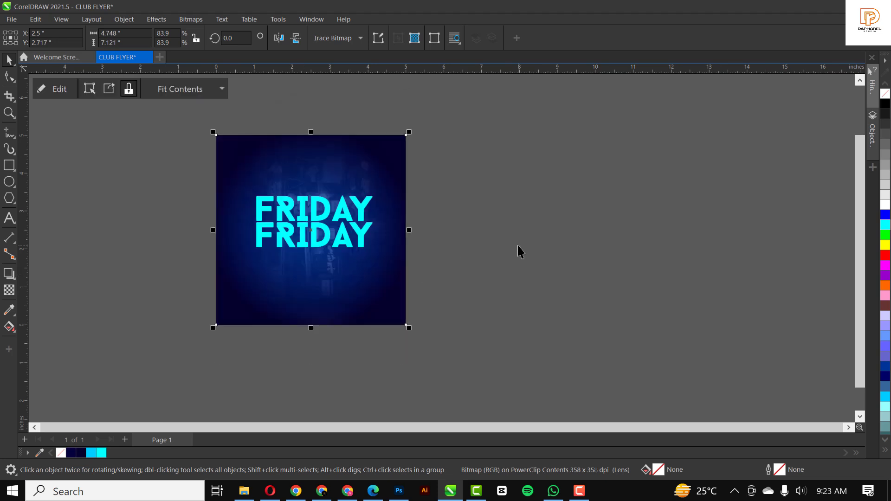
pyautogui.click(517, 246)
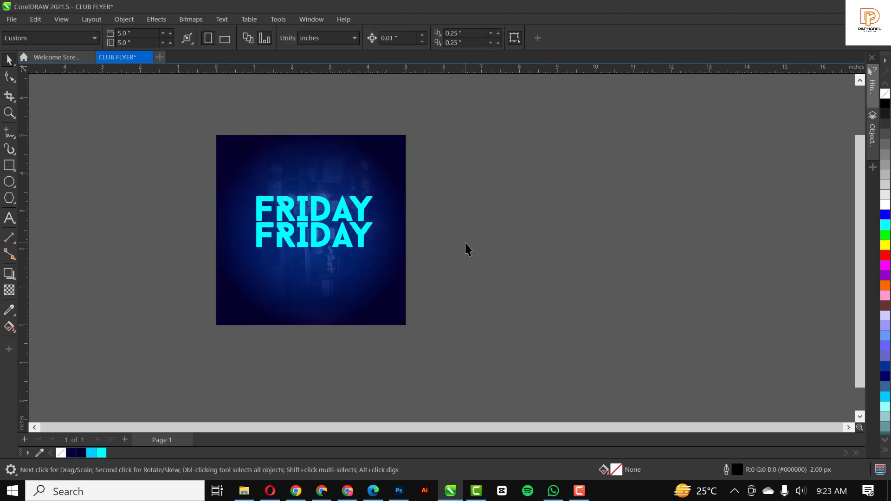
# Tighten the background's elliptical fountain fill by pulling its dark outer node and its midpoint closer to the centre.
pyautogui.hotkey('shift', 'F4')
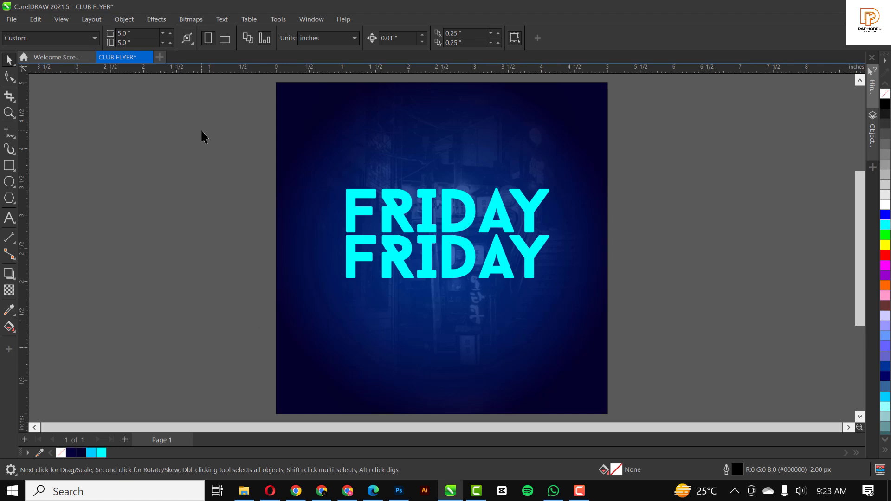
pyautogui.click(472, 138)
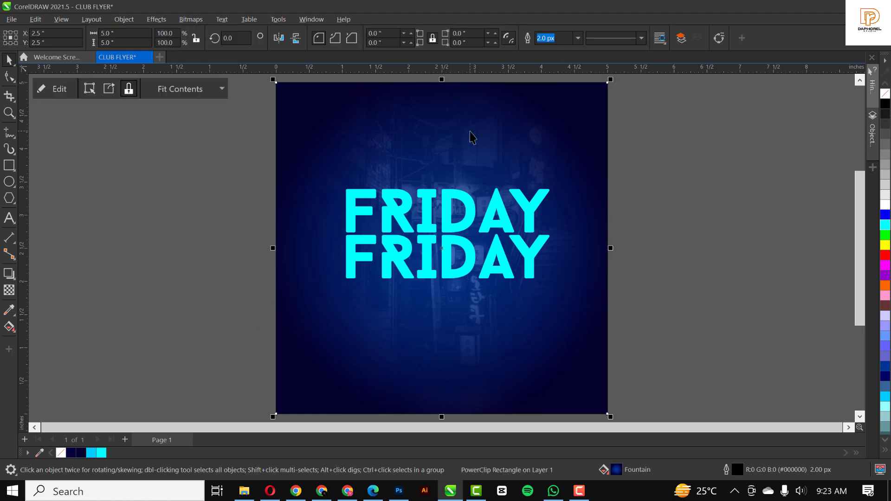
pyautogui.press('g')
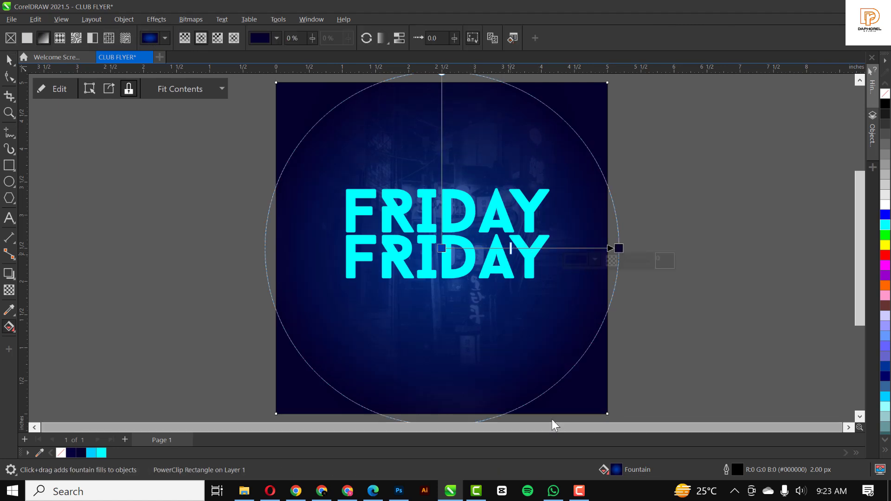
pyautogui.moveTo(580, 248)
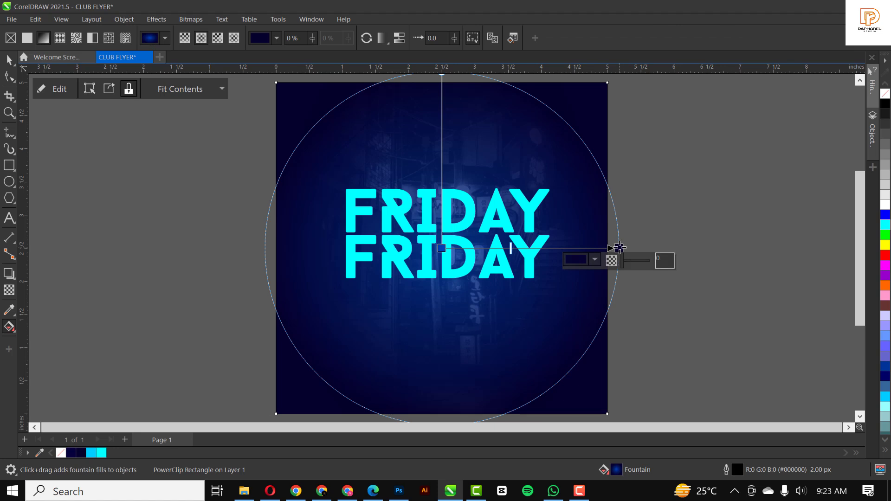
pyautogui.moveTo(617, 248); pyautogui.dragTo(603, 248)
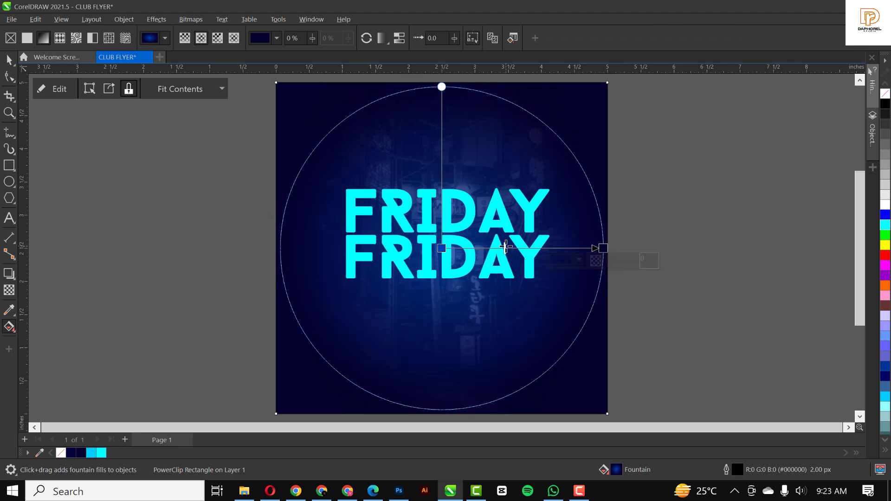
pyautogui.moveTo(505, 247); pyautogui.dragTo(493, 248)
pyautogui.press('space')
pyautogui.click(692, 224)
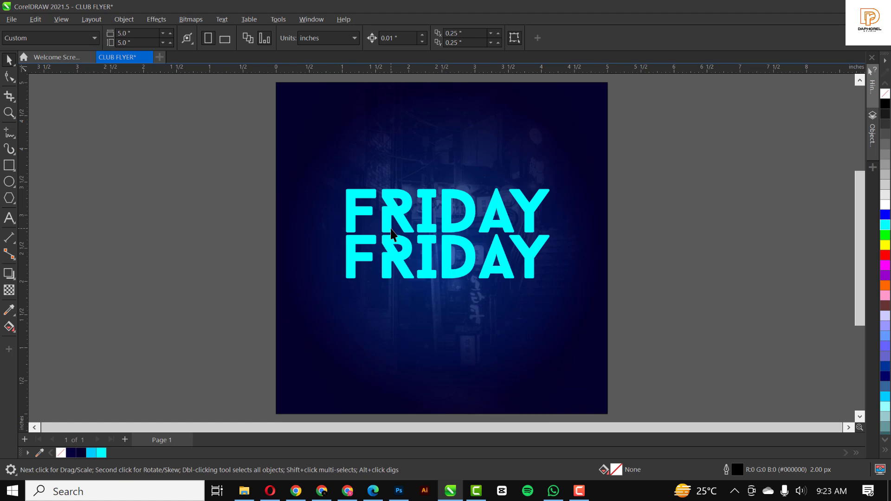
# Convert both FRIDAY lines to curves as a single object and move it partly past the flyer's right edge.
pyautogui.click(430, 219)
pyautogui.keyDown('shift'); pyautogui.click(430, 251); pyautogui.keyUp('shift')
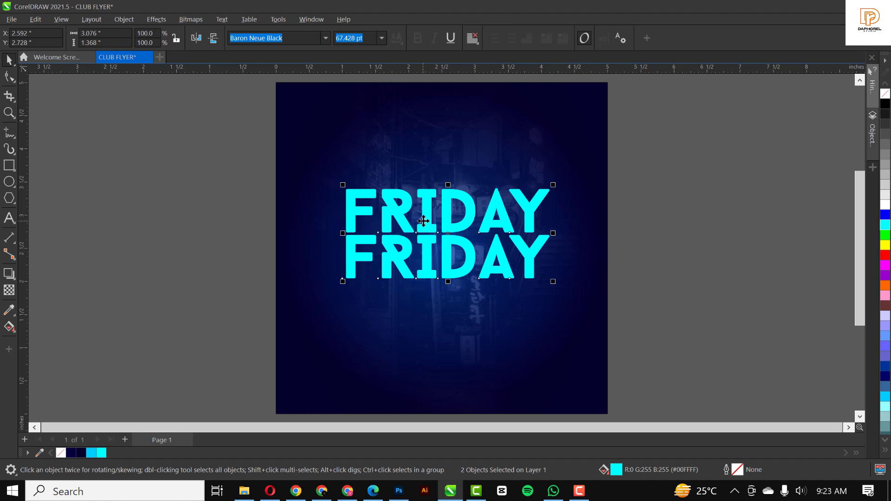
pyautogui.click(131, 19)
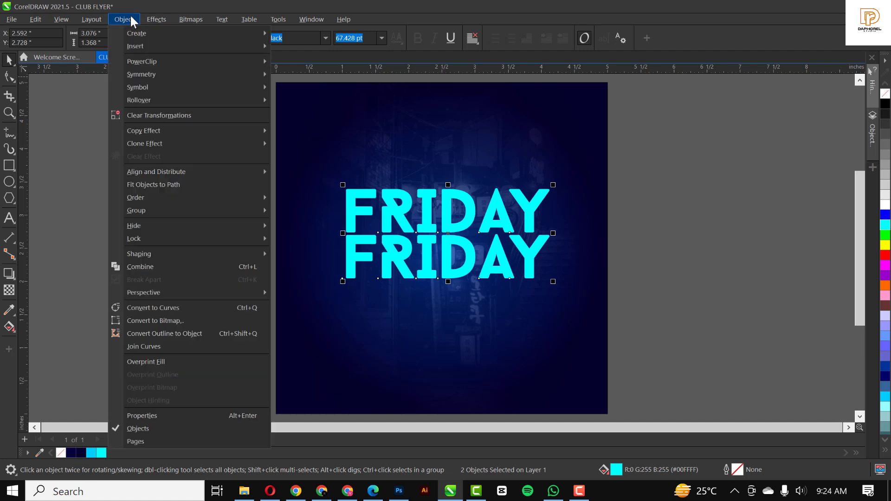
pyautogui.click(170, 305)
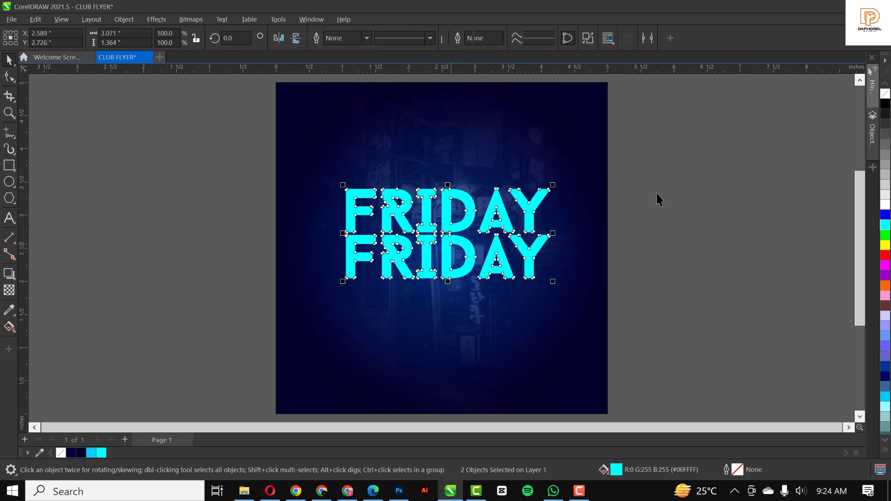
pyautogui.moveTo(548, 215); pyautogui.dragTo(636, 214)
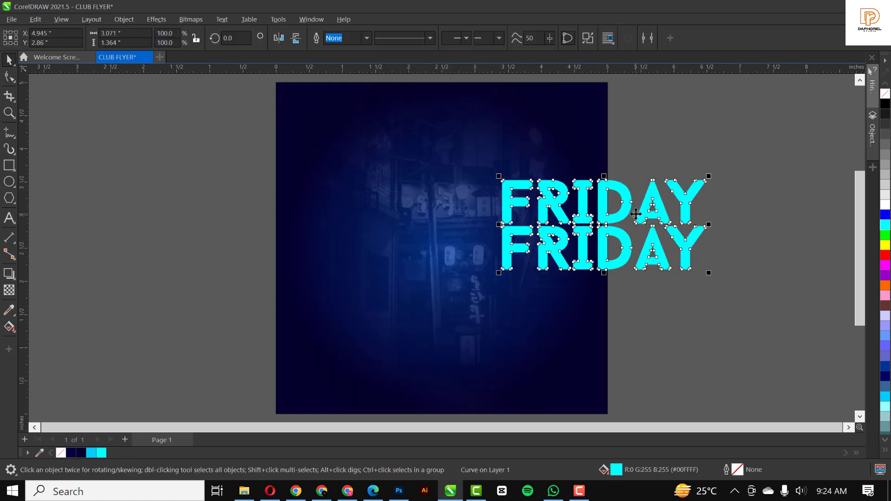
# Place the FRIDAY curves back on the flyer at about X 2.589, Y 2.726 inches and duplicate them in place.
pyautogui.press('p')
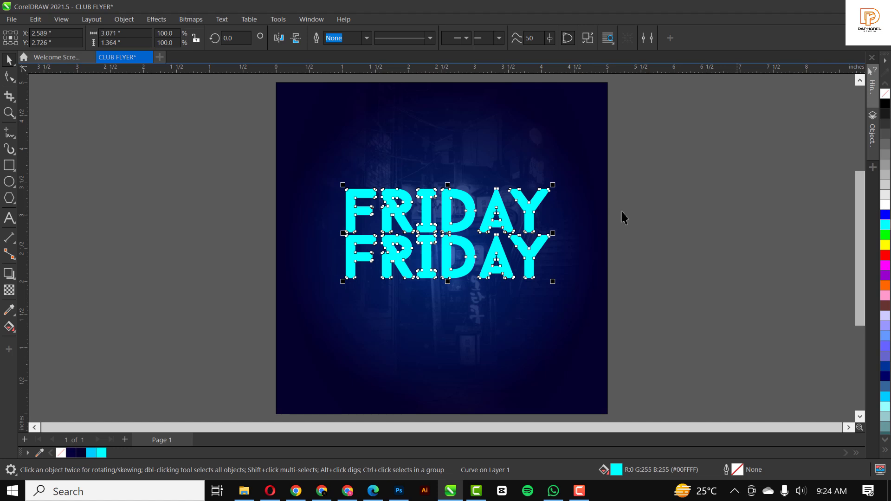
pyautogui.moveTo(501, 222); pyautogui.dragTo(333, 230)
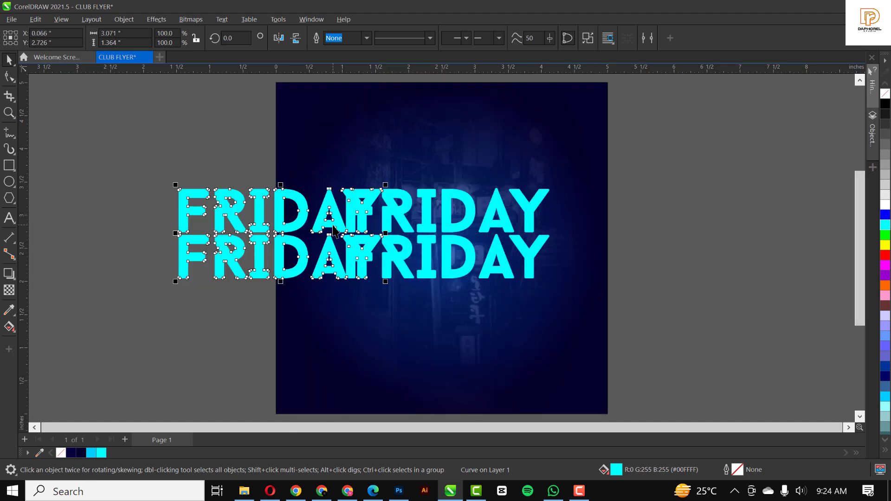
pyautogui.hotkey('ctrl', 'z')
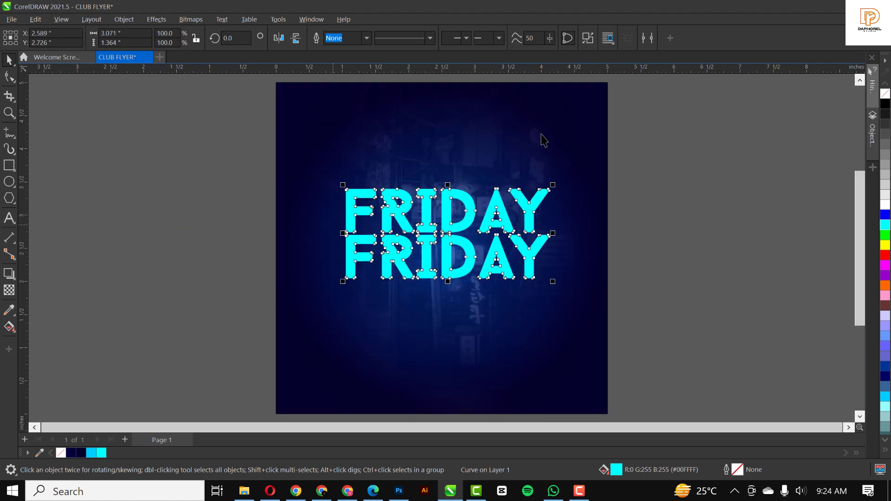
# Apply a Gaussian Blur with a radius of 15.8 pixels to the duplicated FRIDAY curves to create a neon glow.
pyautogui.click(154, 18)
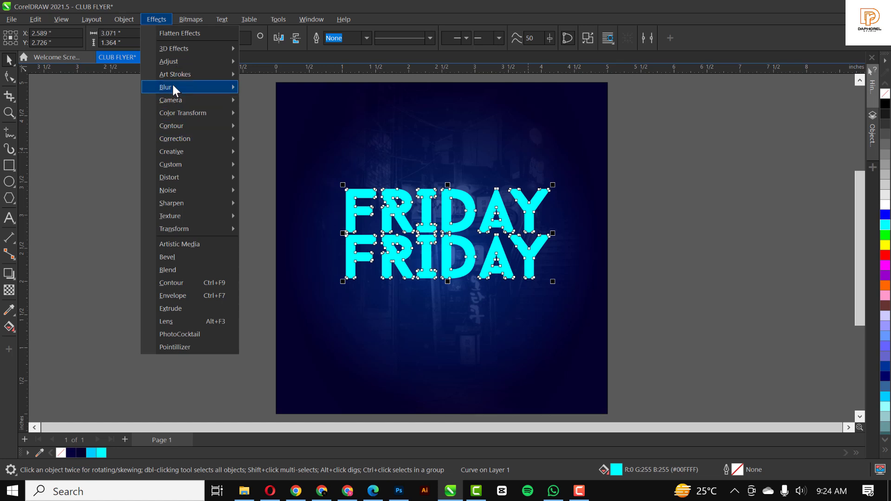
pyautogui.moveTo(173, 88)
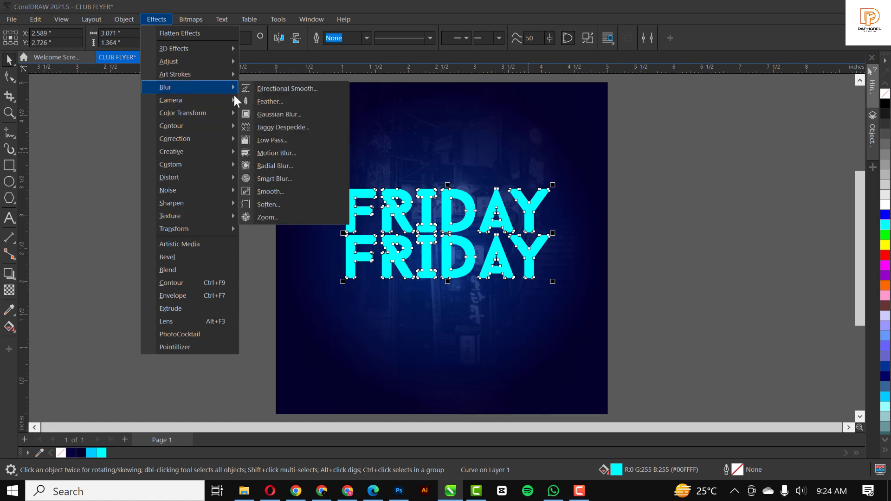
pyautogui.click(281, 111)
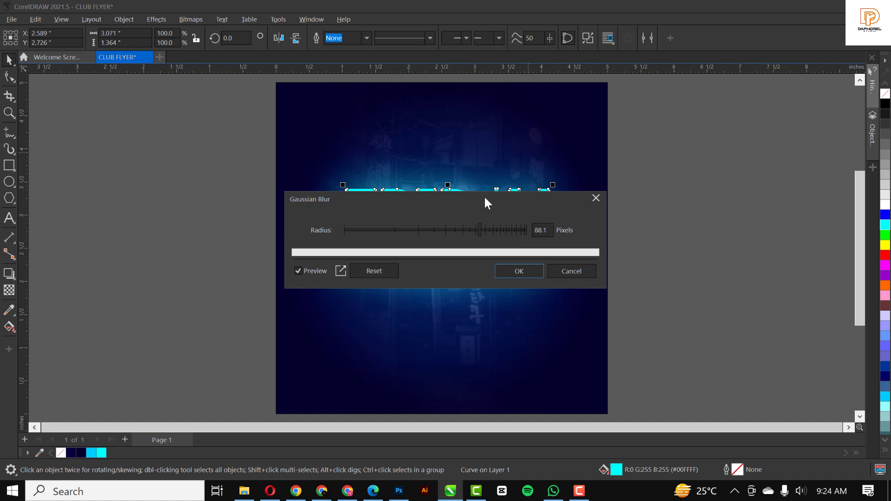
pyautogui.moveTo(485, 197); pyautogui.dragTo(728, 135)
pyautogui.click(695, 153)
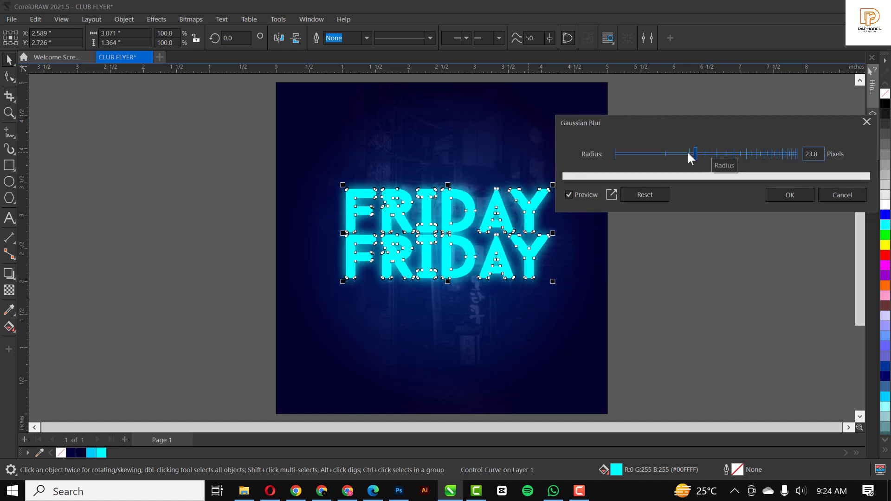
pyautogui.click(687, 154)
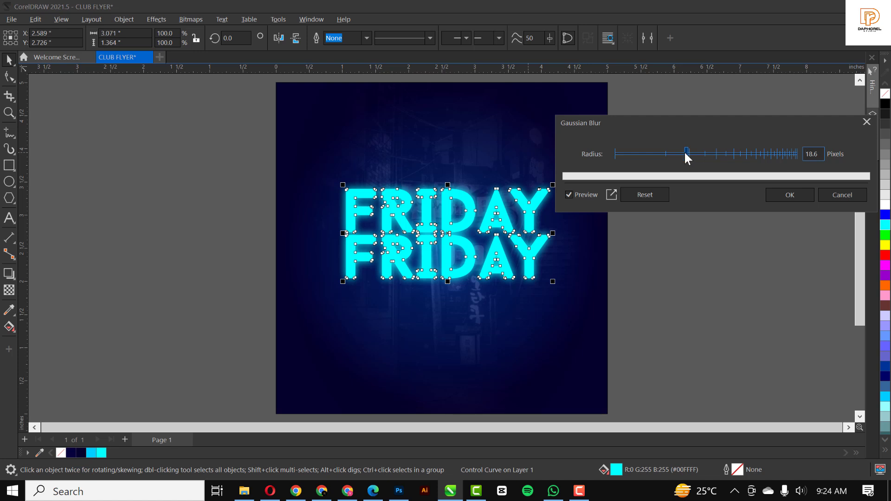
pyautogui.click(680, 153)
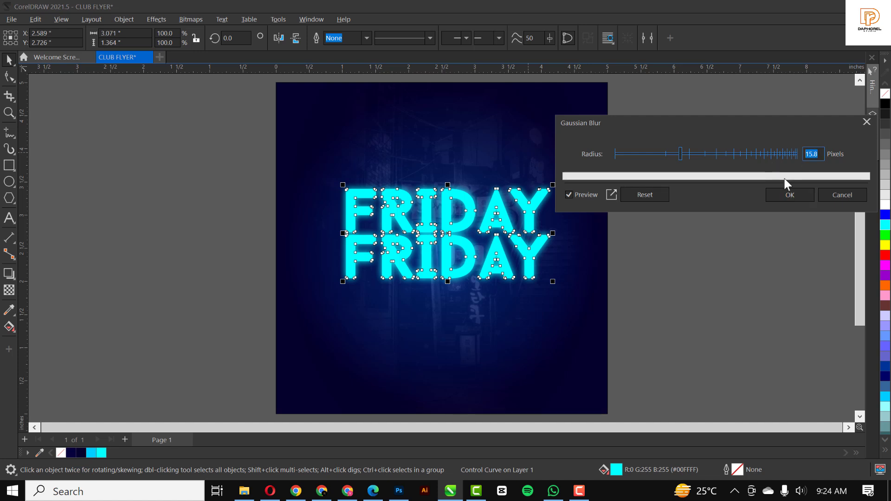
pyautogui.click(789, 195)
pyautogui.click(690, 241)
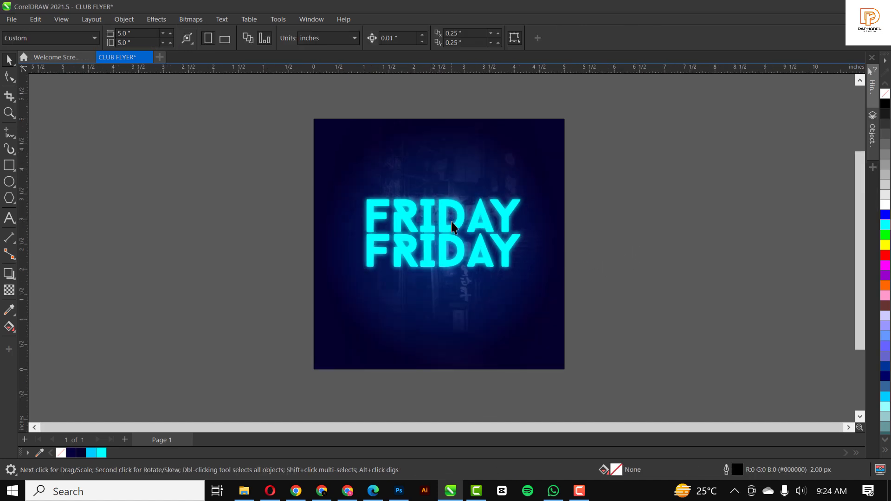
# Examine the glow around the stacked FRIDAY letters up close and at full-flyer size, checking the sharp and blurred layers.
pyautogui.click(446, 232)
pyautogui.keyDown('alt'); pyautogui.click(452, 228); pyautogui.keyUp('alt')
pyautogui.scroll(2, 451, 226)
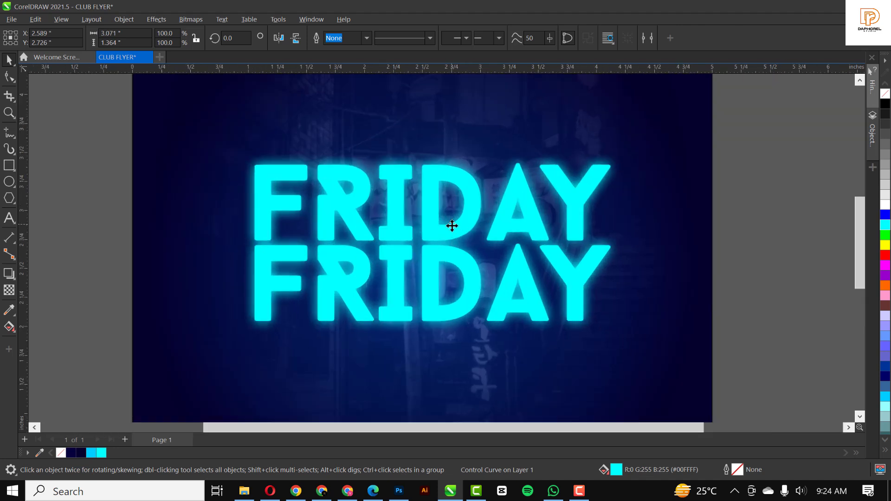
pyautogui.click(452, 225)
pyautogui.scroll(-3, 453, 226)
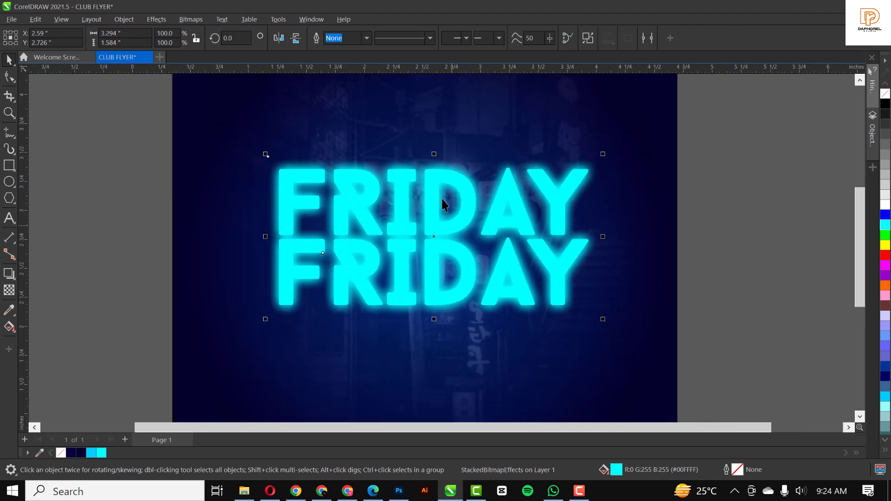
pyautogui.press('Escape')
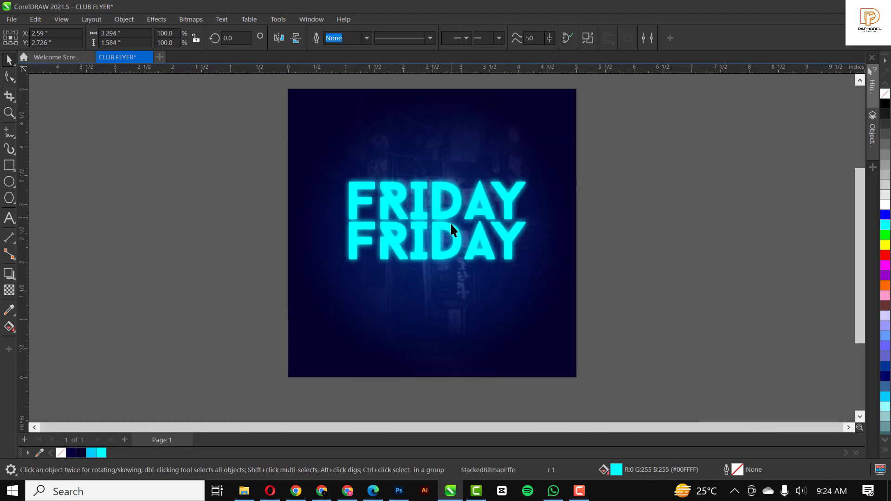
pyautogui.scroll(3, 446, 218)
pyautogui.click(435, 209)
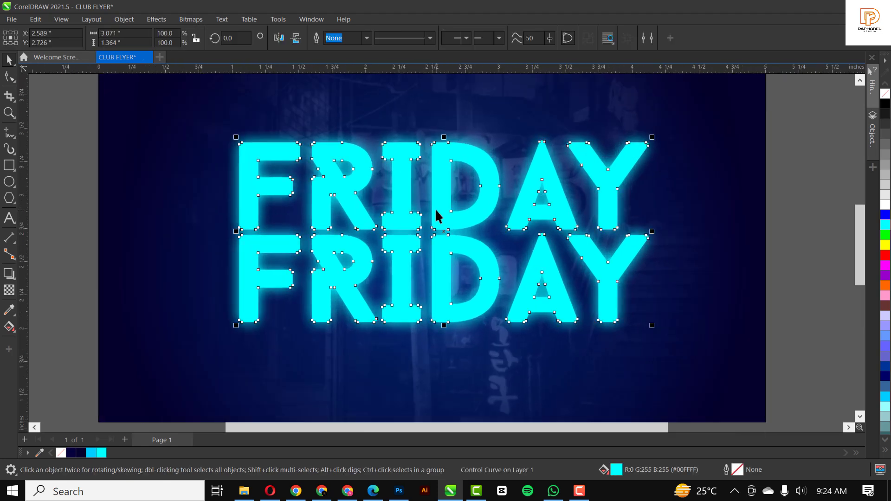
pyautogui.scroll(-2, 436, 209)
pyautogui.scroll(-1, 437, 210)
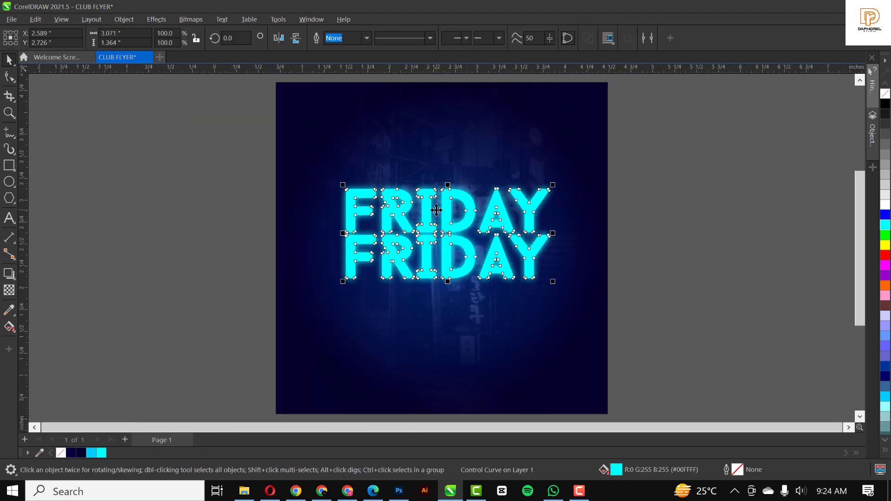
pyautogui.press('Escape')
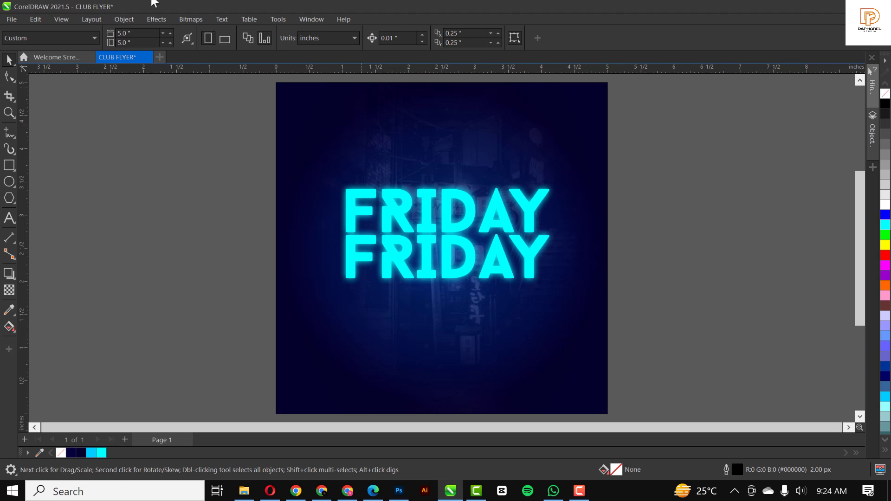
# Move the whole glowing FRIDAY headline up to about Y 3.167 inches and the PowerClipped alley bitmap up to about Y 3.08 inches.
pyautogui.moveTo(156, 162); pyautogui.dragTo(668, 334)
pyautogui.moveTo(525, 230); pyautogui.dragTo(524, 200)
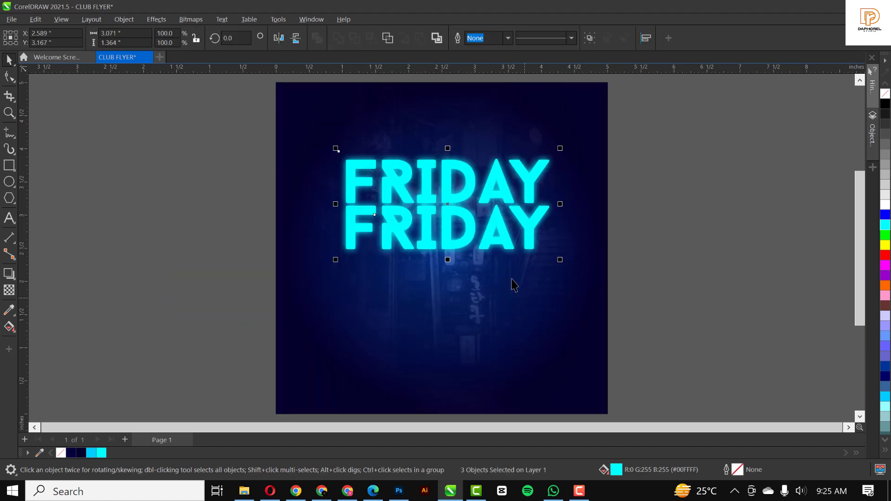
pyautogui.doubleClick(504, 305)
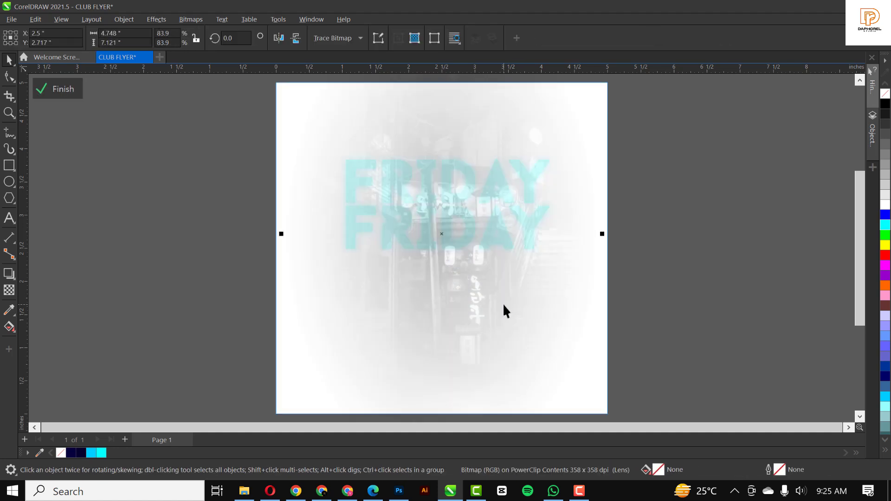
pyautogui.moveTo(534, 312); pyautogui.dragTo(538, 292)
pyautogui.click(732, 280)
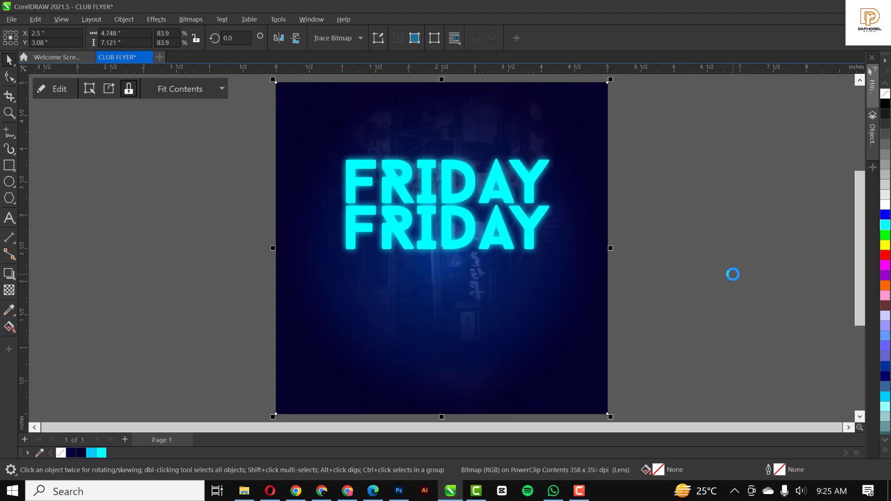
pyautogui.click(221, 388)
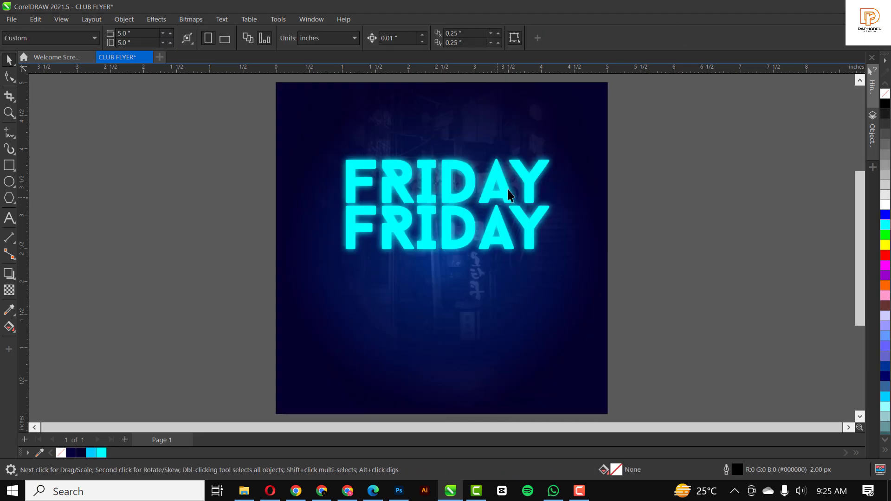
# Import the cut-out photo of the woman in the white jersey, scale it to about 2.508 × 4.001 inches and place it over the headline.
pyautogui.click(240, 492)
pyautogui.moveTo(159, 97); pyautogui.dragTo(563, 205)
pyautogui.scroll(-2, 501, 184)
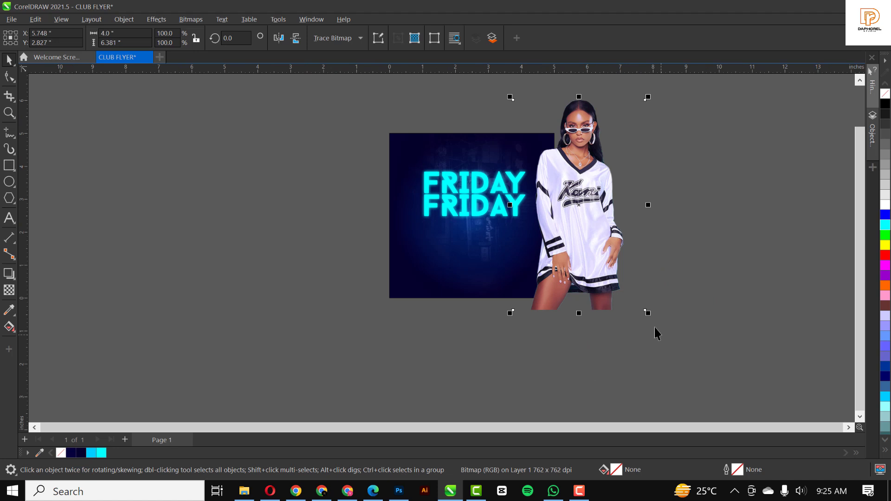
pyautogui.moveTo(648, 312); pyautogui.dragTo(624, 288)
pyautogui.moveTo(593, 224); pyautogui.dragTo(484, 251)
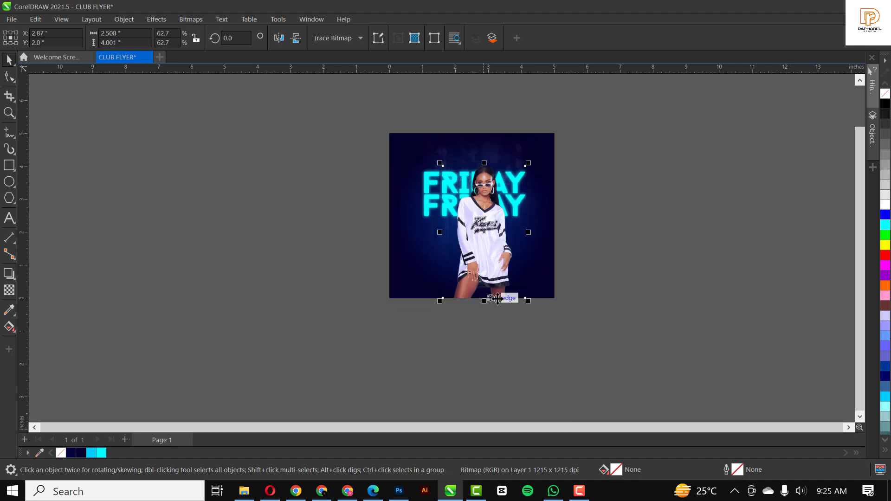
# Resize the woman's photo to about 2.471 × 3.942 inches and centre it on the FRIDAY headline at about X 2.589, Y 2.349 inches.
pyautogui.moveTo(528, 301); pyautogui.dragTo(521, 300)
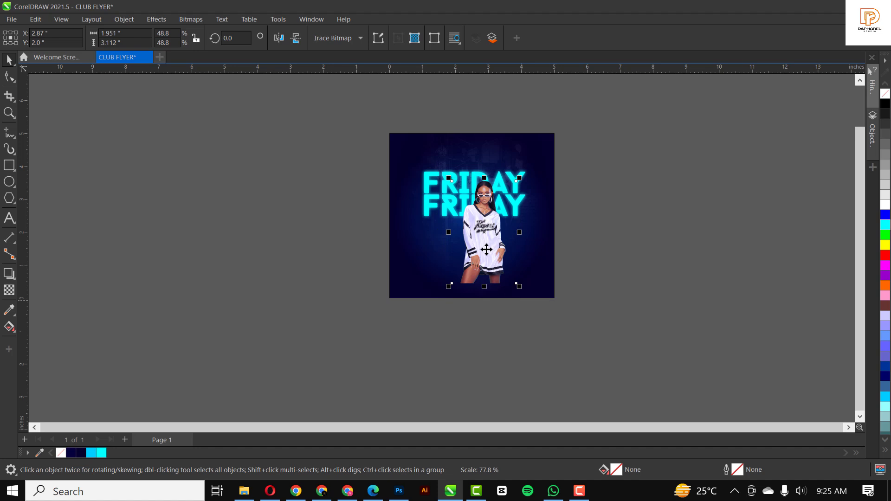
pyautogui.moveTo(484, 253); pyautogui.dragTo(475, 253)
pyautogui.moveTo(510, 284); pyautogui.dragTo(518, 298)
pyautogui.moveTo(481, 247); pyautogui.dragTo(480, 240)
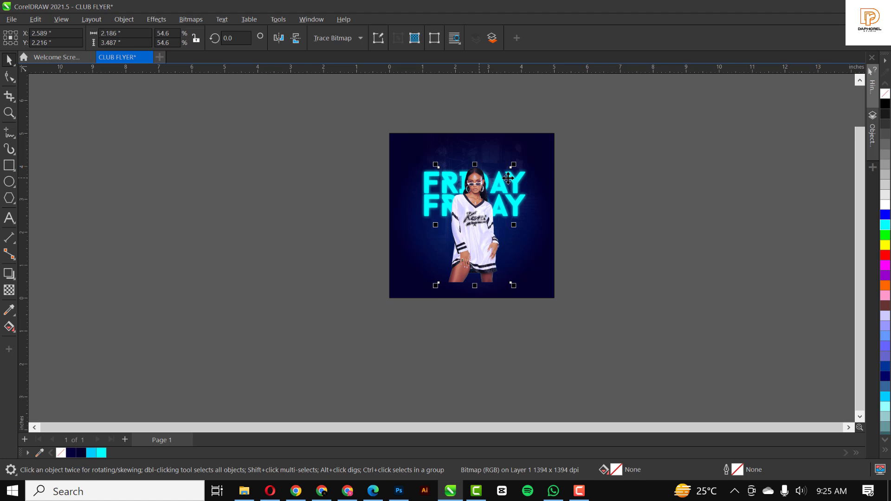
pyautogui.moveTo(513, 165); pyautogui.dragTo(520, 144)
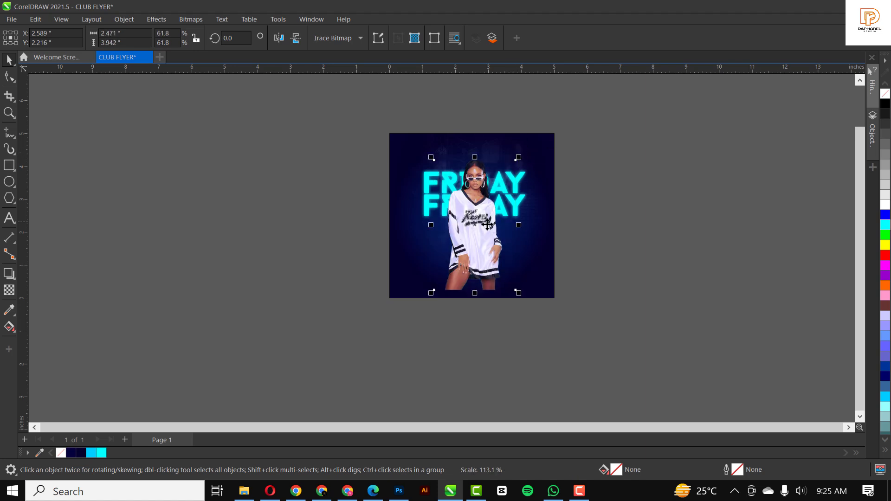
pyautogui.moveTo(487, 223); pyautogui.dragTo(488, 224)
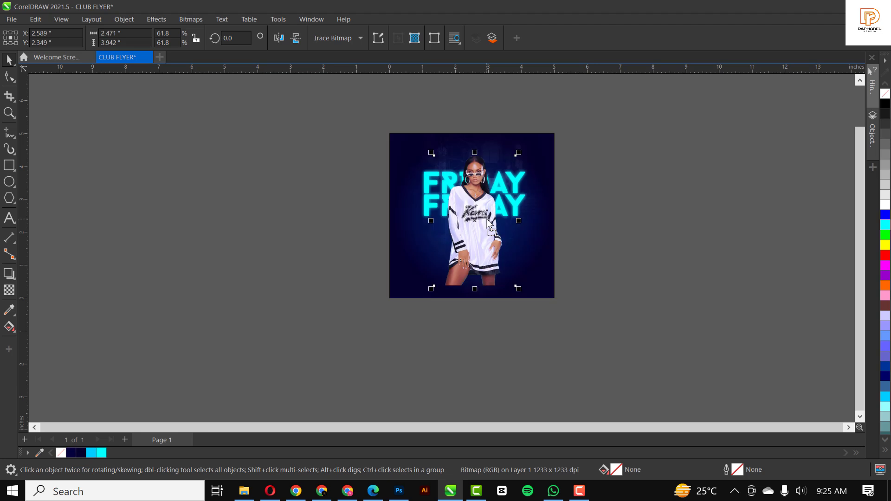
# Crop the legs off the woman's bitmap by raising its lower nodes with the Shape tool, leaving it about 3.079 inches tall.
pyautogui.scroll(3, 489, 230)
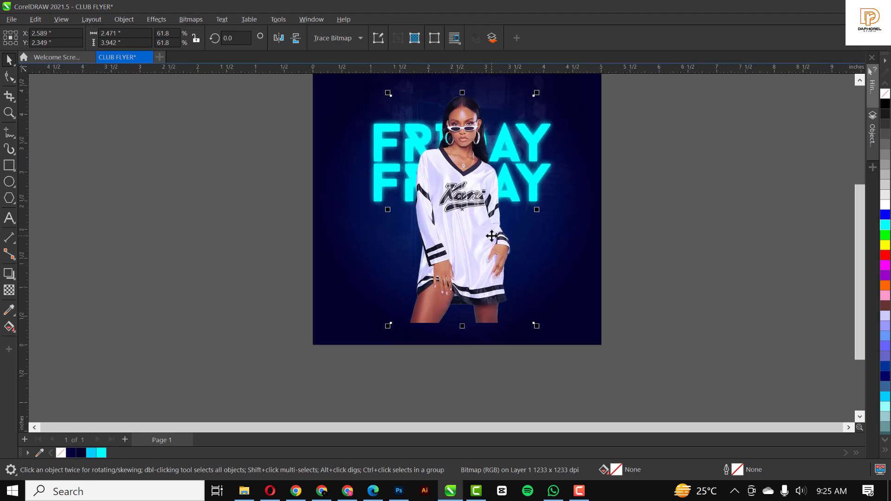
pyautogui.click(472, 265)
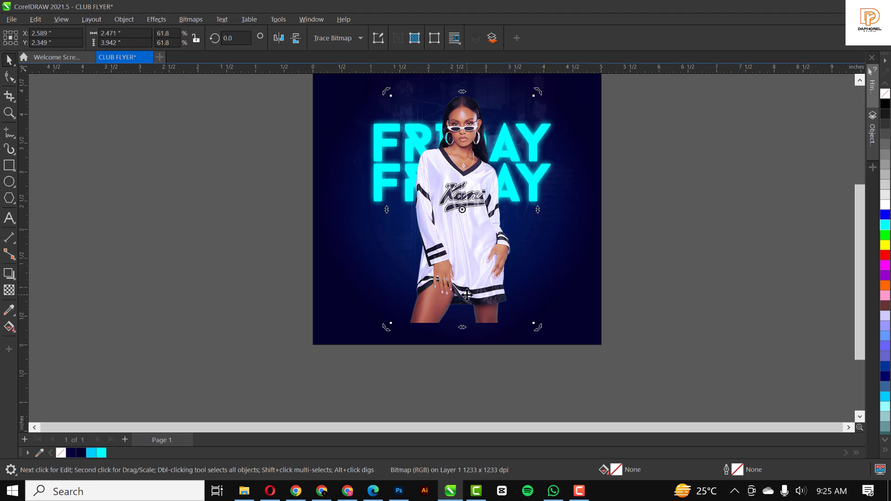
pyautogui.press('F10')
pyautogui.moveTo(354, 291); pyautogui.dragTo(533, 263)
pyautogui.press('space')
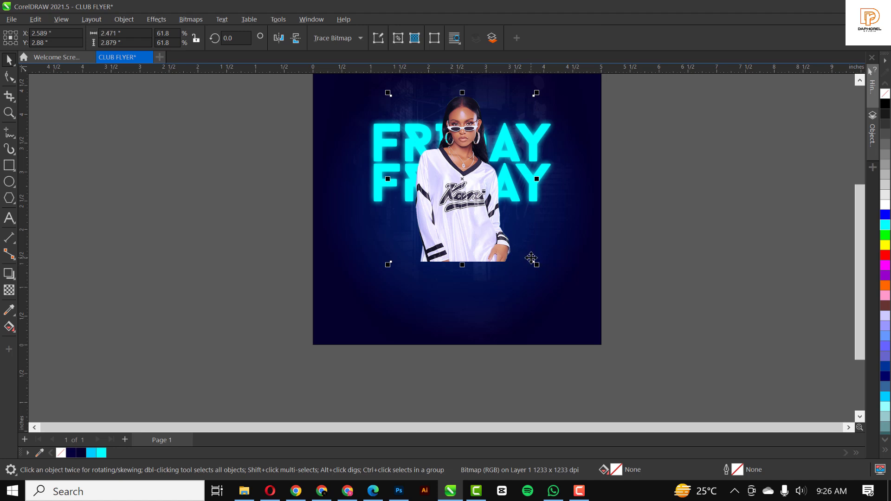
pyautogui.press('space')
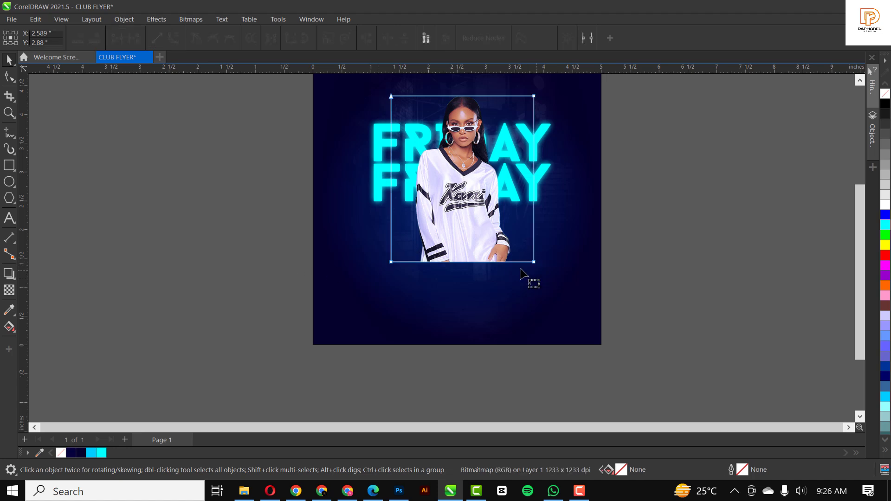
pyautogui.press('space')
pyautogui.moveTo(374, 244); pyautogui.dragTo(573, 285)
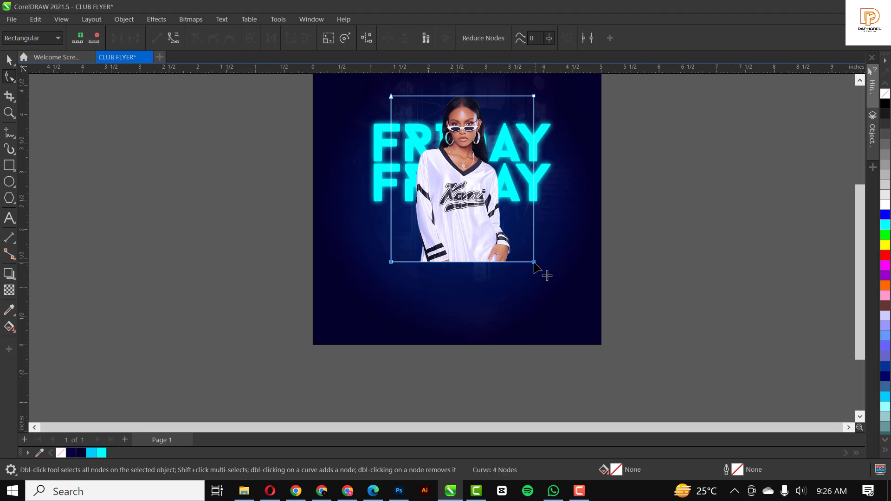
pyautogui.moveTo(534, 262); pyautogui.dragTo(535, 274)
pyautogui.press('space')
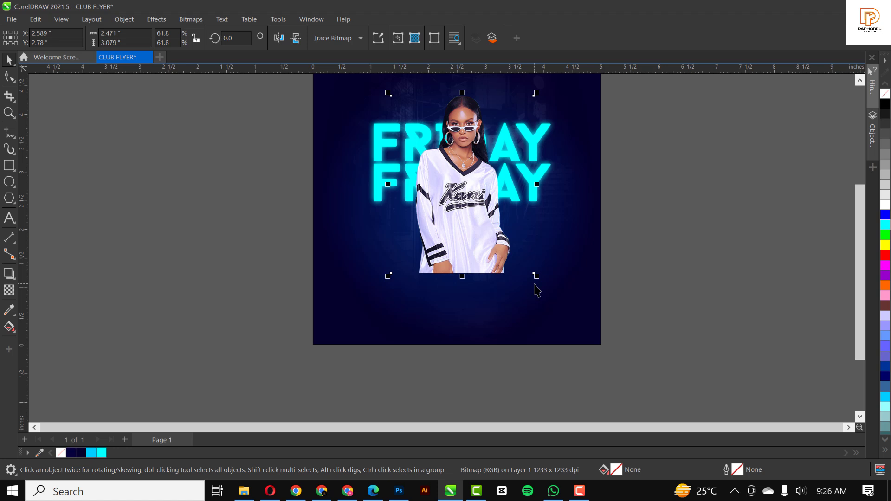
# Fade out the woman's cropped lower edge with a vertical linear fountain transparency at -90°, starting around the waist and ending at 100.
pyautogui.click(9, 290)
pyautogui.scroll(1, 465, 242)
pyautogui.moveTo(463, 255); pyautogui.dragTo(464, 279)
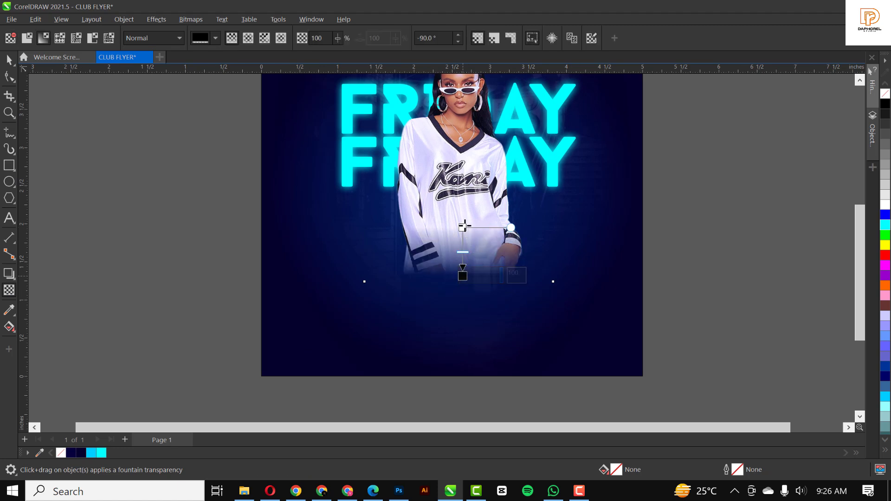
pyautogui.moveTo(466, 219); pyautogui.dragTo(463, 211)
pyautogui.click(464, 272)
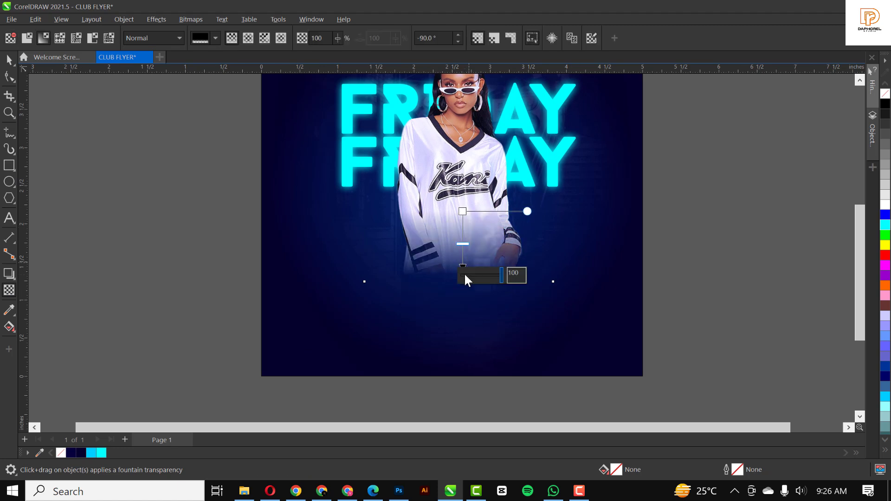
pyautogui.moveTo(463, 276); pyautogui.dragTo(471, 263)
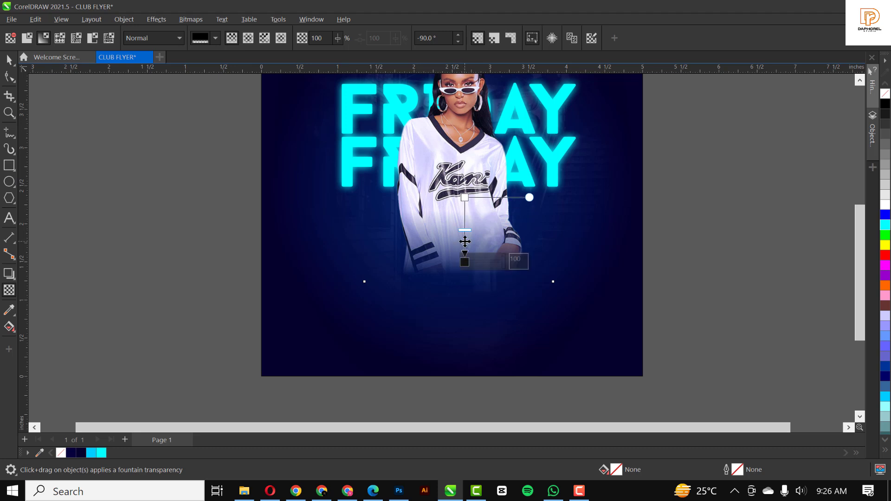
# Enlarge the FRIDAY headlines and the woman's photo together from their centre to about 3.504 × 3.289 inches.
pyautogui.press('space')
pyautogui.click(719, 284)
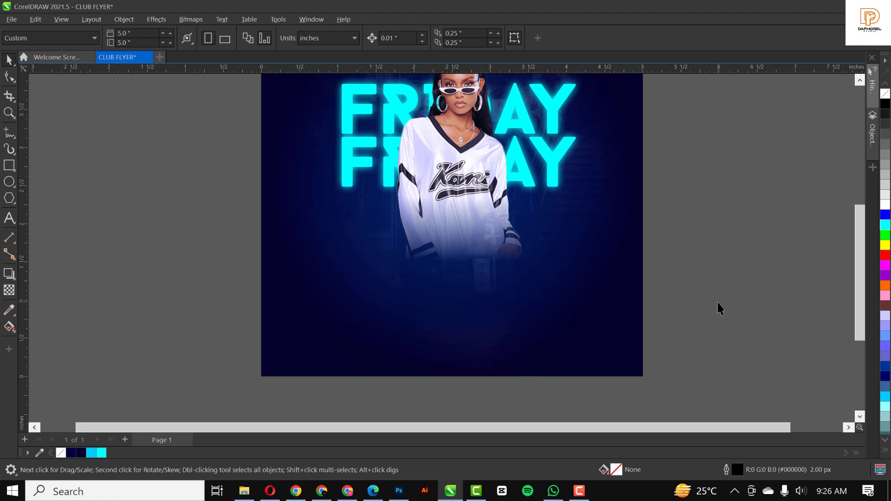
pyautogui.scroll(-3, 526, 293)
pyautogui.scroll(3, 525, 283)
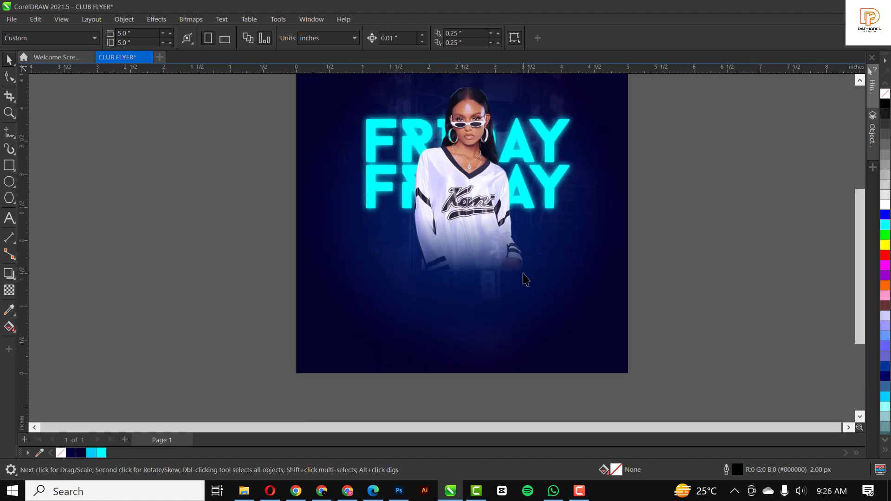
pyautogui.scroll(1, 526, 278)
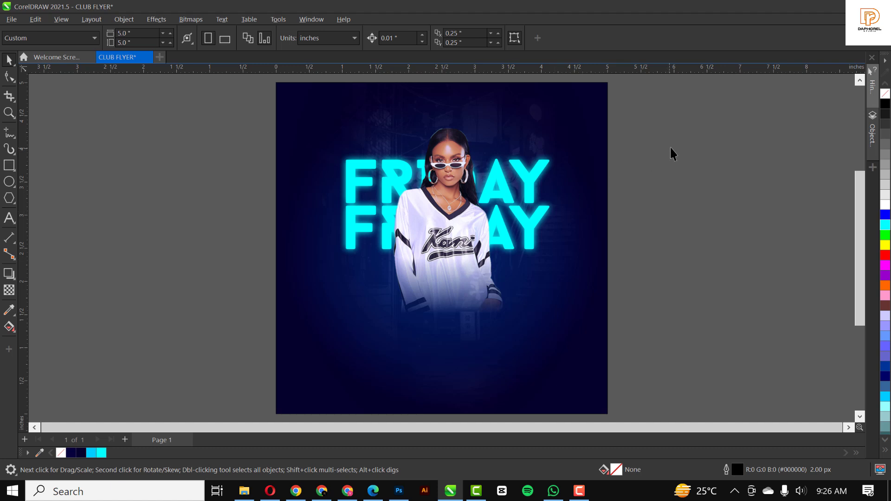
pyautogui.scroll(-1, 670, 105)
pyautogui.moveTo(672, 100); pyautogui.dragTo(330, 344)
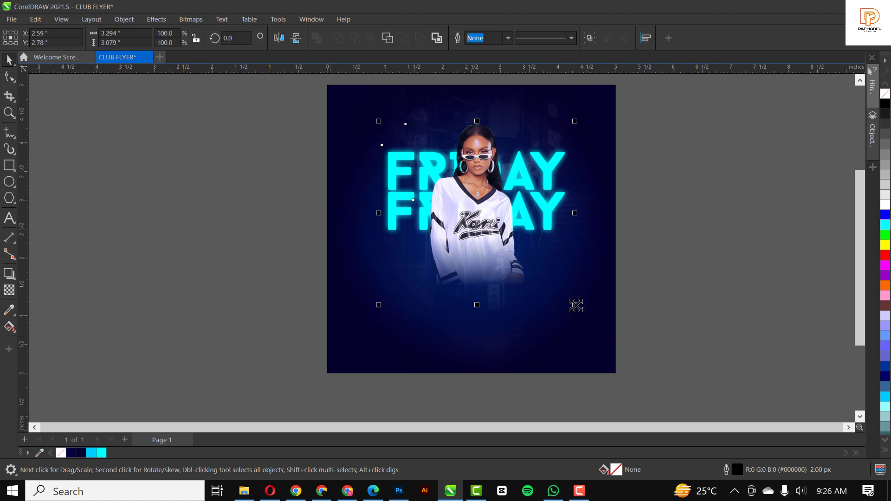
pyautogui.moveTo(575, 304); pyautogui.dragTo(580, 312)
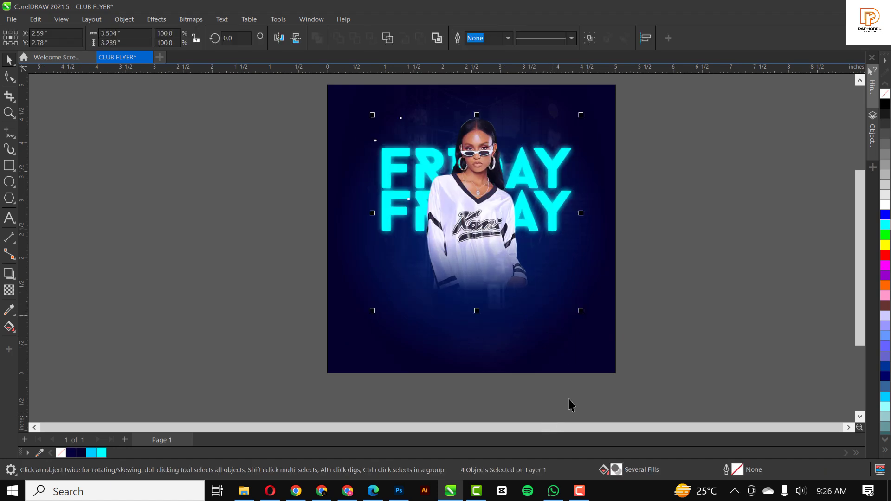
pyautogui.click(733, 274)
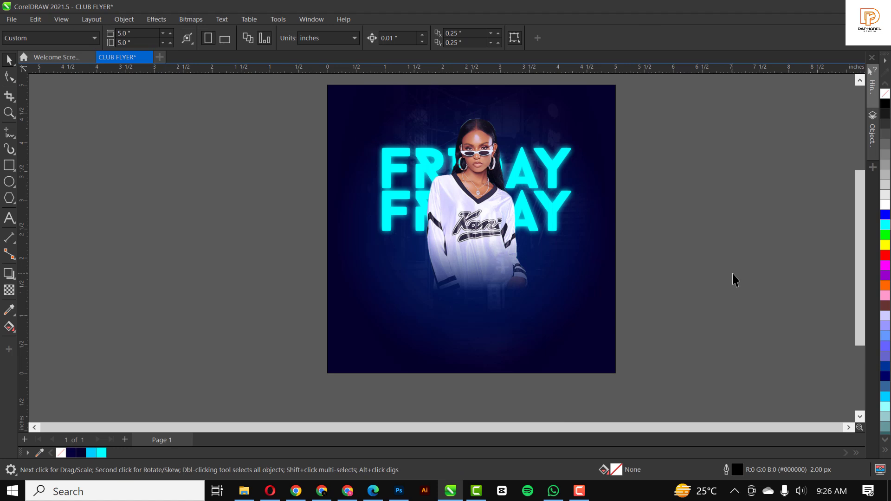
# Trace the right-hand edge of the woman's hair down onto the shoulder with a B-spline curve about 0.3 × 1.176 inches.
pyautogui.scroll(1, 467, 255)
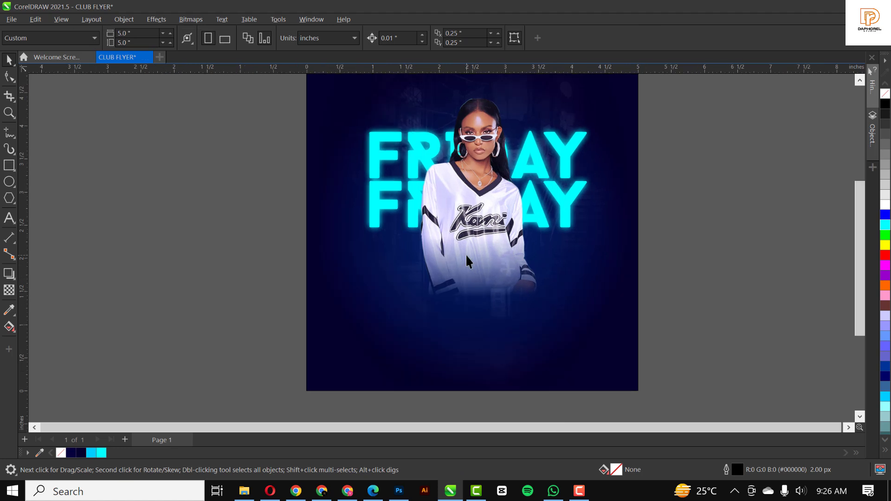
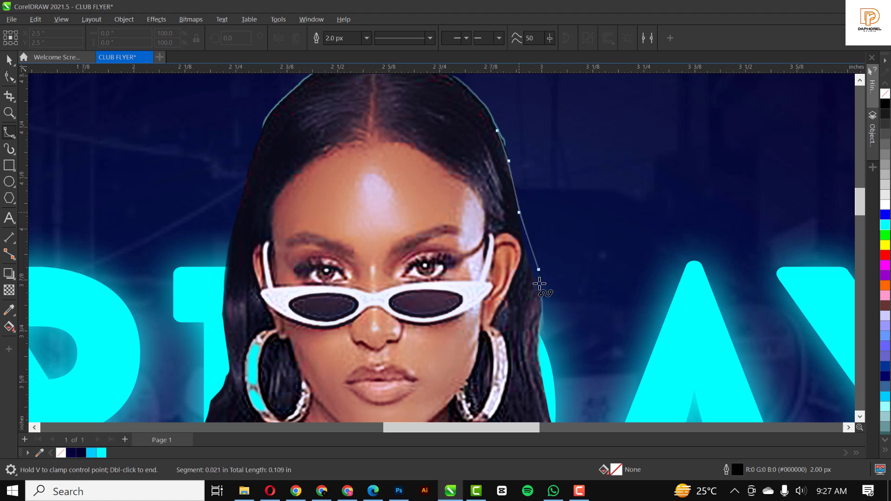
pyautogui.click(529, 260)
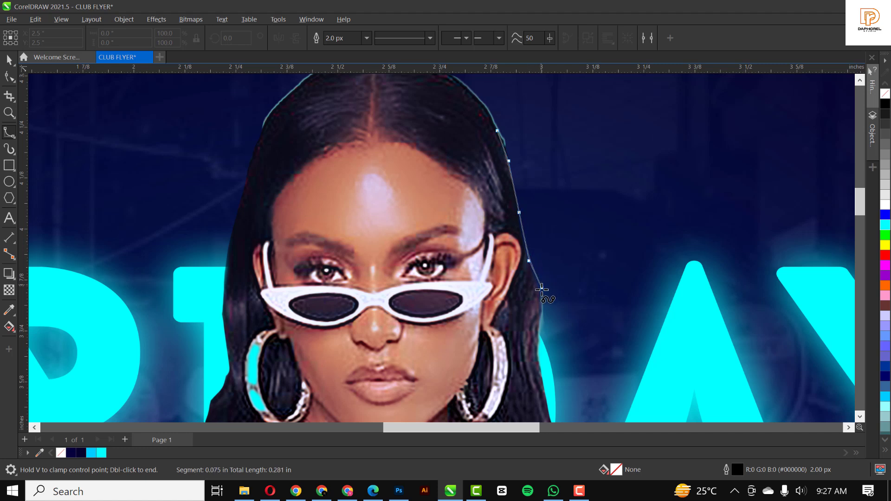
pyautogui.click(540, 294)
pyautogui.click(540, 313)
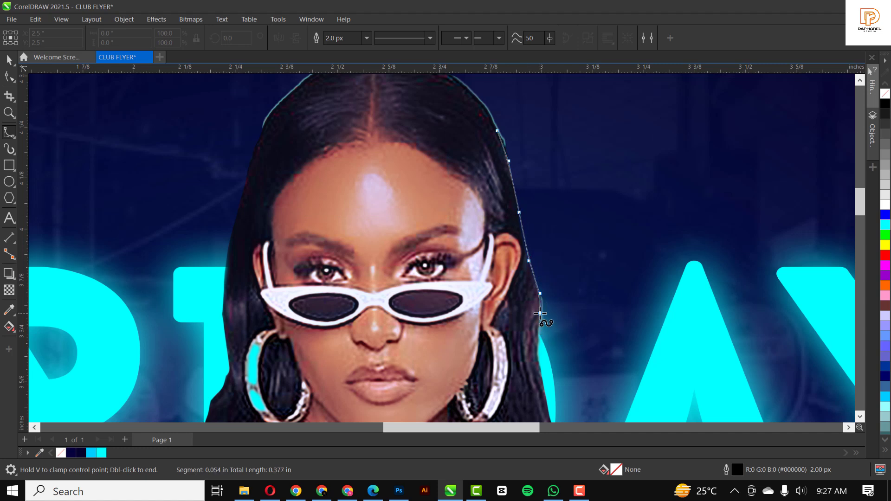
pyautogui.click(537, 337)
pyautogui.click(536, 359)
pyautogui.scroll(-2, 540, 362)
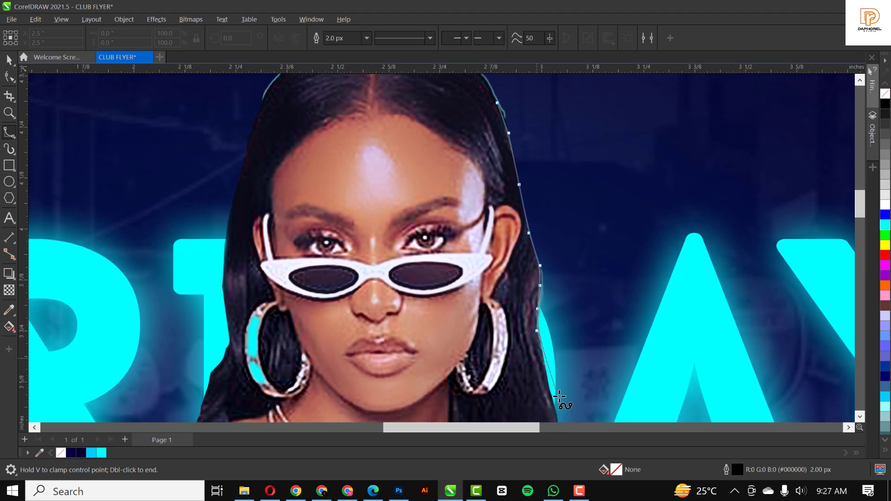
pyautogui.click(545, 375)
pyautogui.scroll(-3, 545, 375)
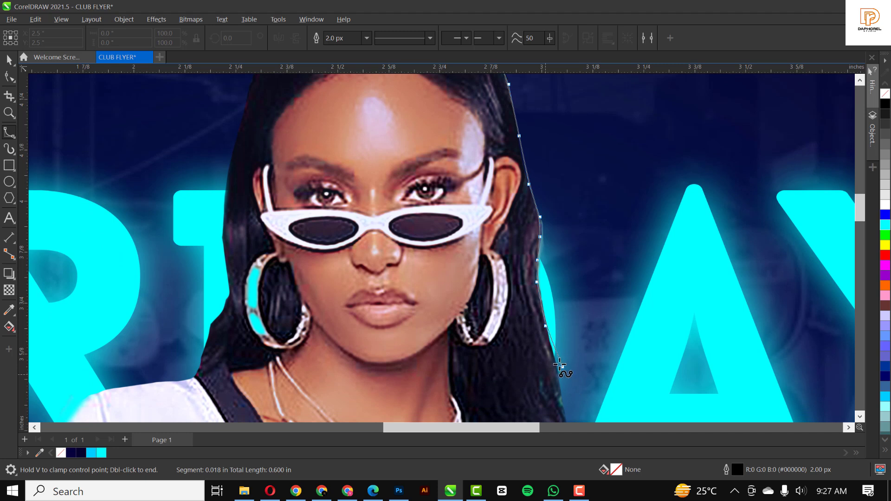
pyautogui.click(556, 364)
pyautogui.scroll(-3, 556, 364)
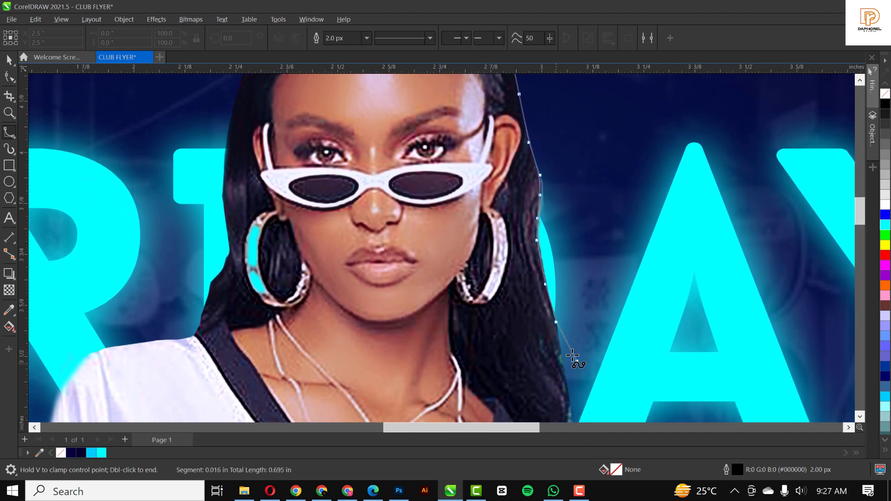
pyautogui.click(561, 353)
pyautogui.click(570, 392)
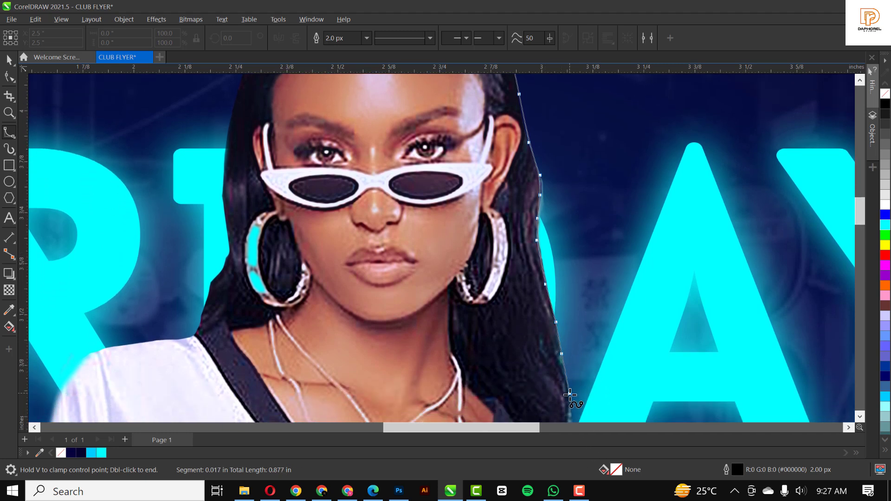
pyautogui.scroll(-3, 577, 408)
pyautogui.click(572, 375)
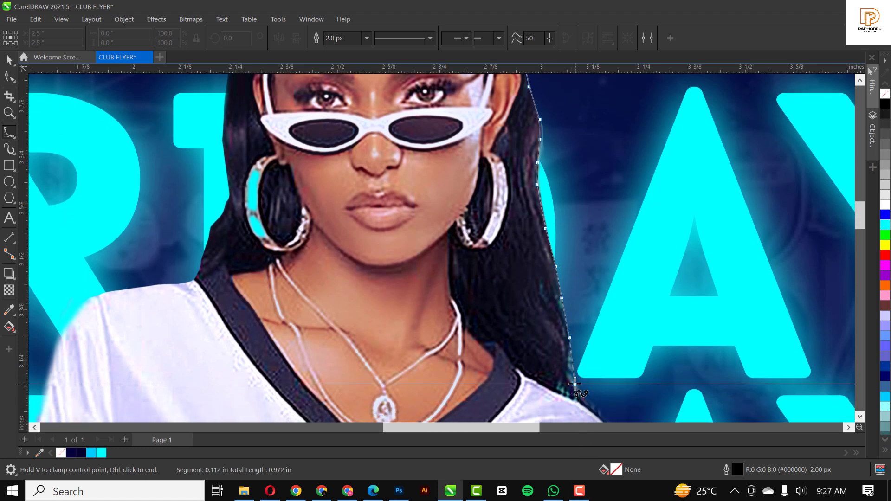
pyautogui.scroll(-2, 577, 417)
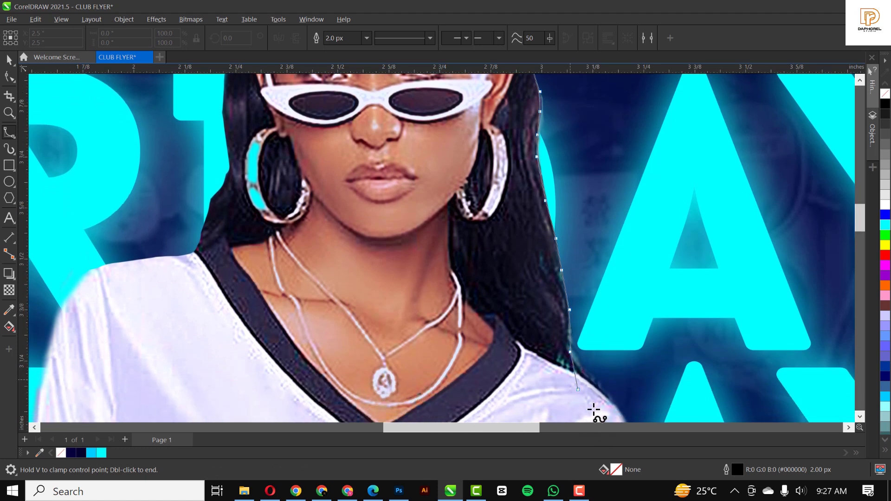
pyautogui.click(596, 385)
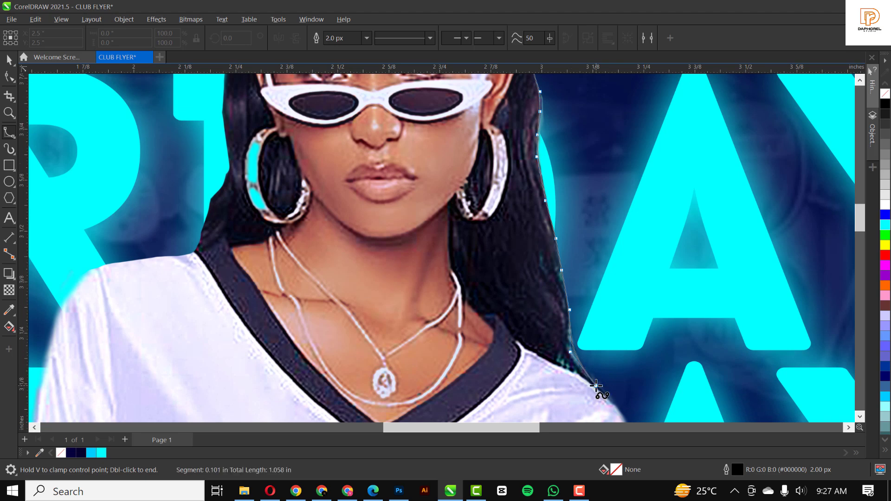
pyautogui.click(617, 405)
pyautogui.doubleClick(619, 408)
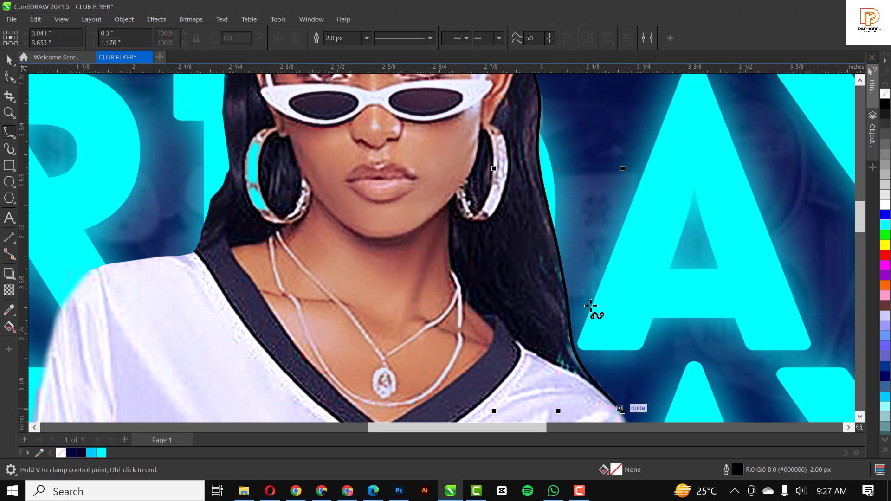
# Set the outline of the traced hair-edge curve to cyan.
pyautogui.scroll(-1, 590, 306)
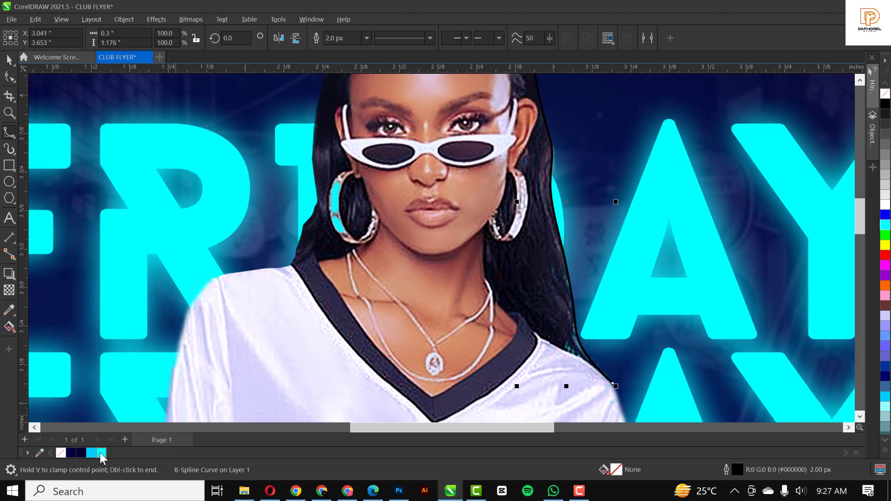
pyautogui.rightClick(102, 455)
pyautogui.scroll(-3, 455, 184)
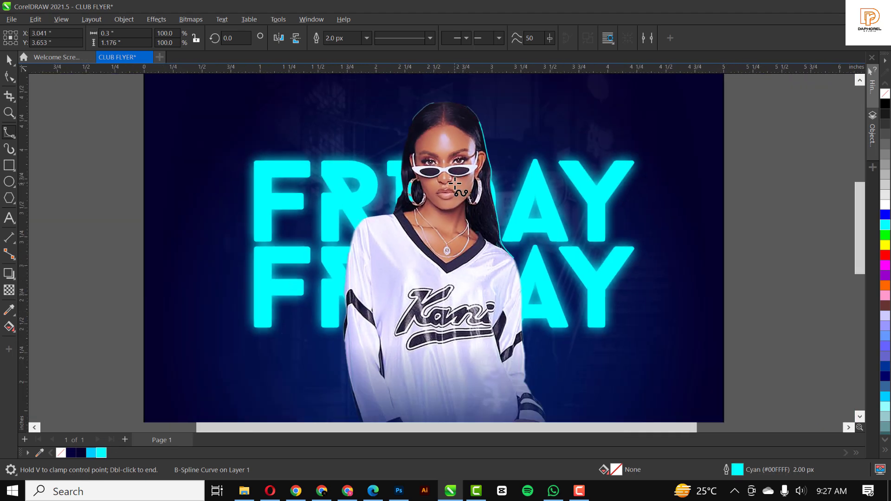
# Trace a B-spline about 0.381 × 0.192 inches over the crown to the side curve's upper end and outline it in cyan.
pyautogui.scroll(2, 499, 118)
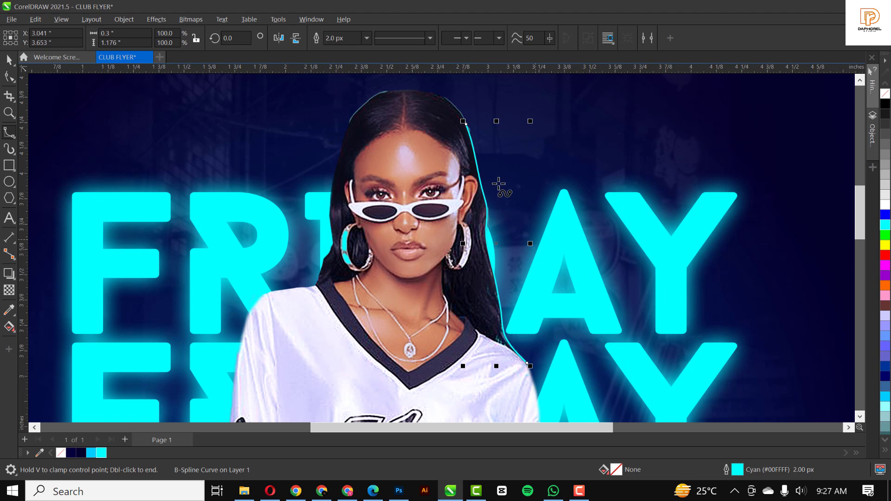
pyautogui.scroll(2, 455, 105)
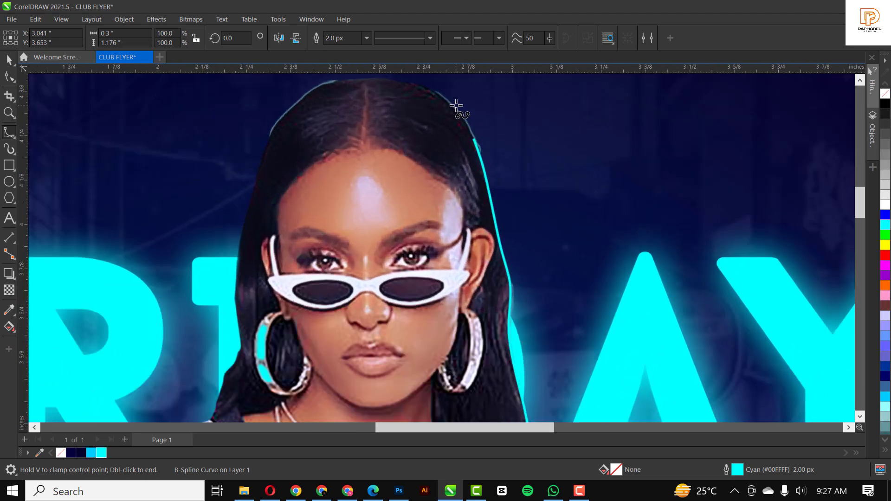
pyautogui.scroll(-2, 456, 105)
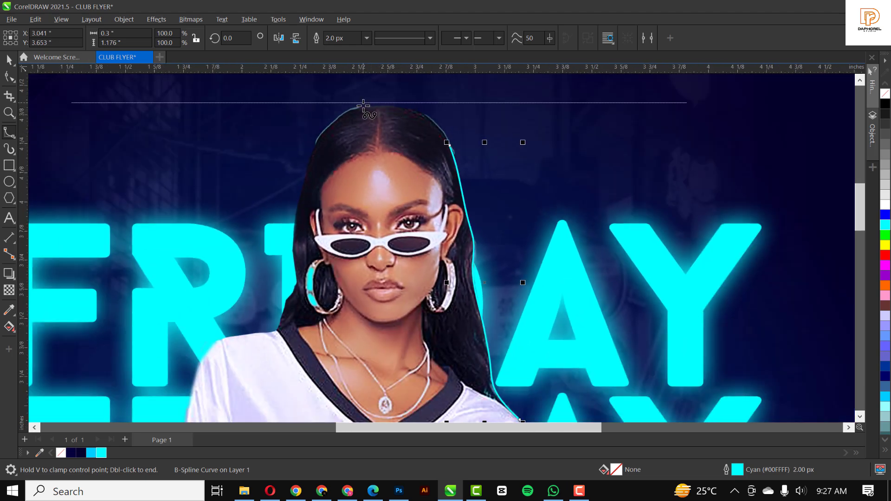
pyautogui.click(362, 107)
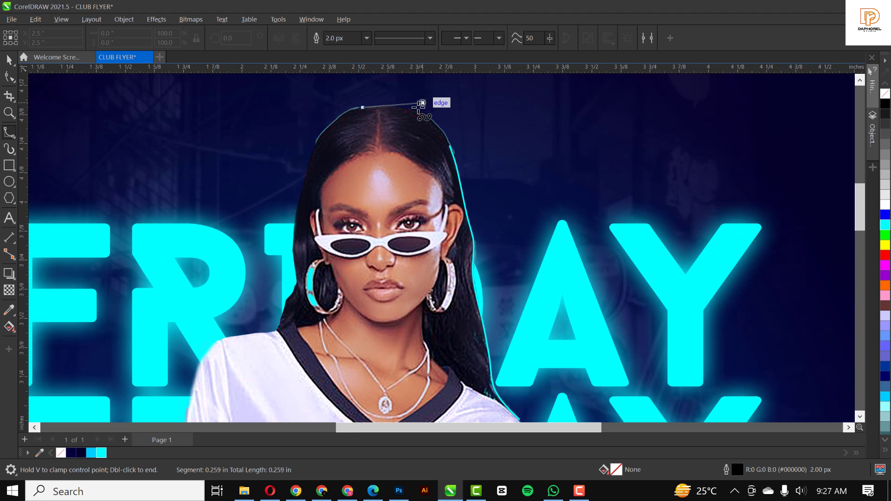
pyautogui.click(406, 103)
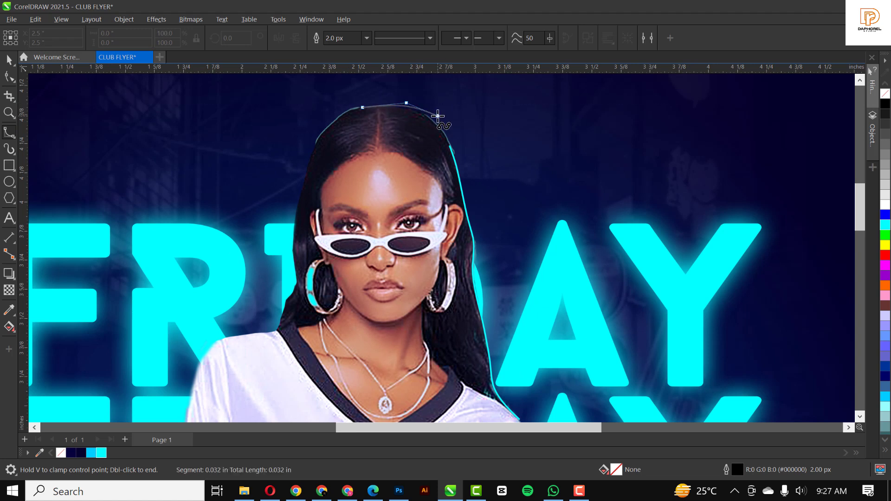
pyautogui.click(436, 120)
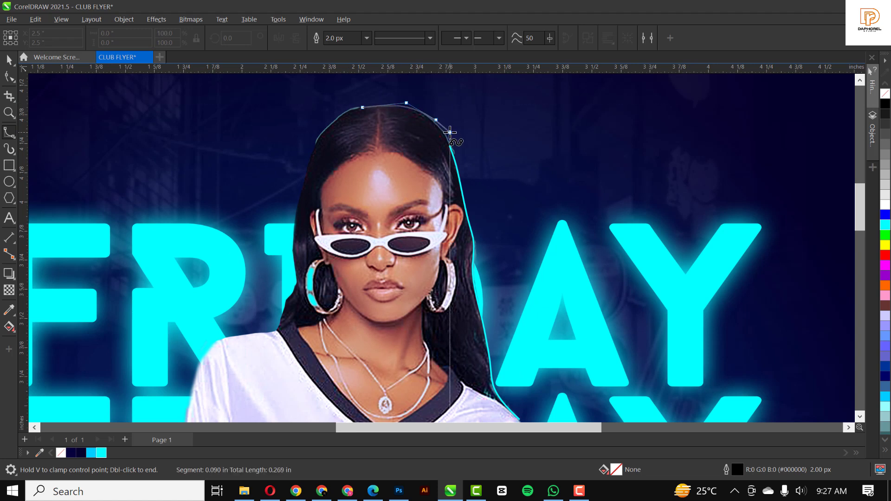
pyautogui.click(446, 136)
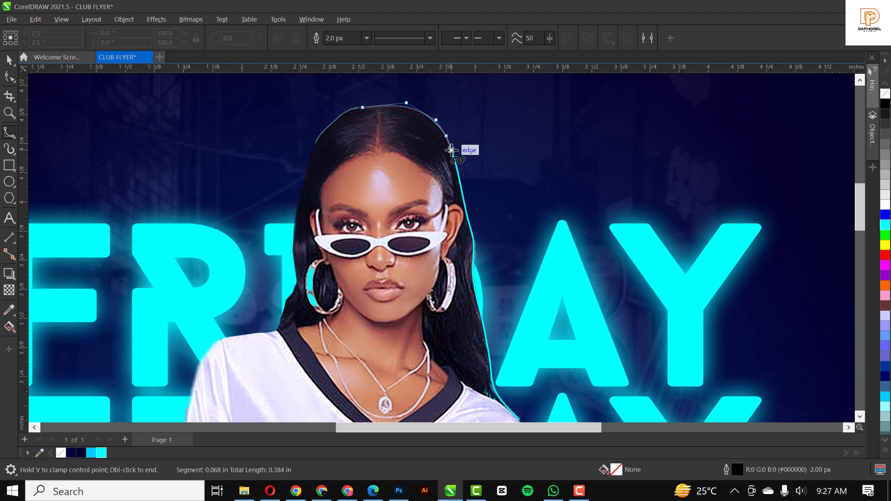
pyautogui.doubleClick(452, 151)
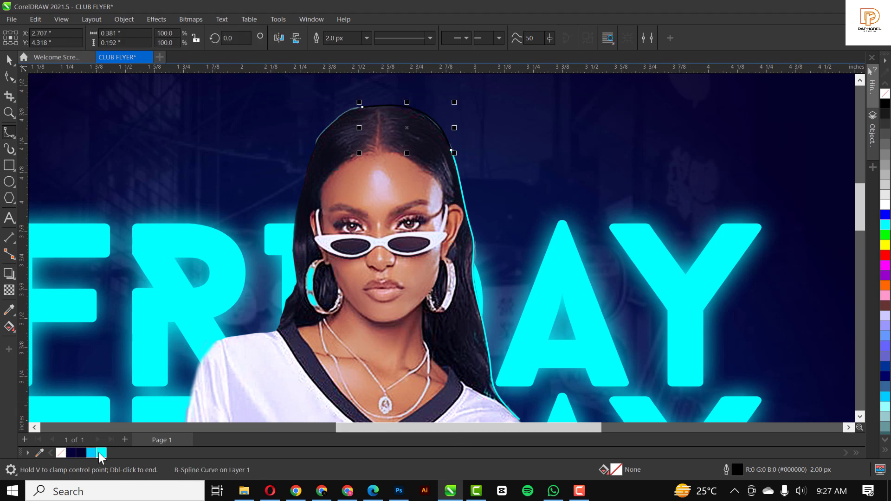
pyautogui.rightClick(100, 453)
pyautogui.scroll(-3, 524, 181)
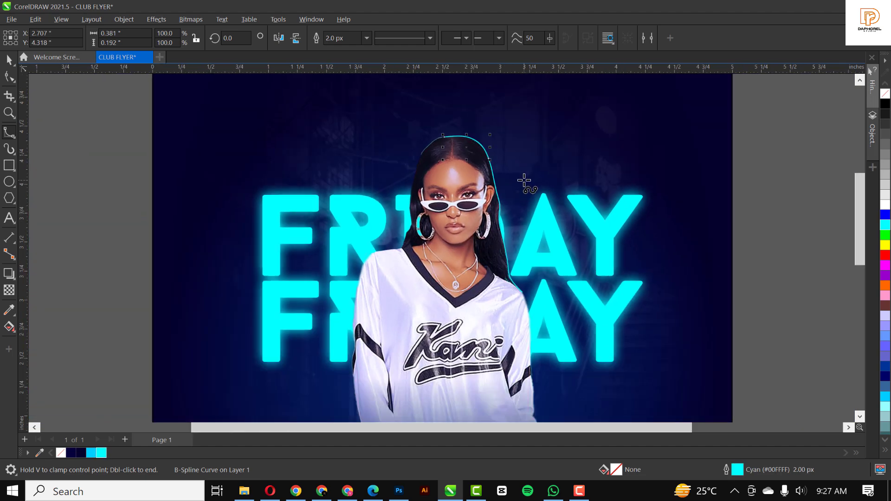
# Apply a Gaussian Blur with a 1.5 pixel radius to both cyan hair-edge curves together.
pyautogui.press('space')
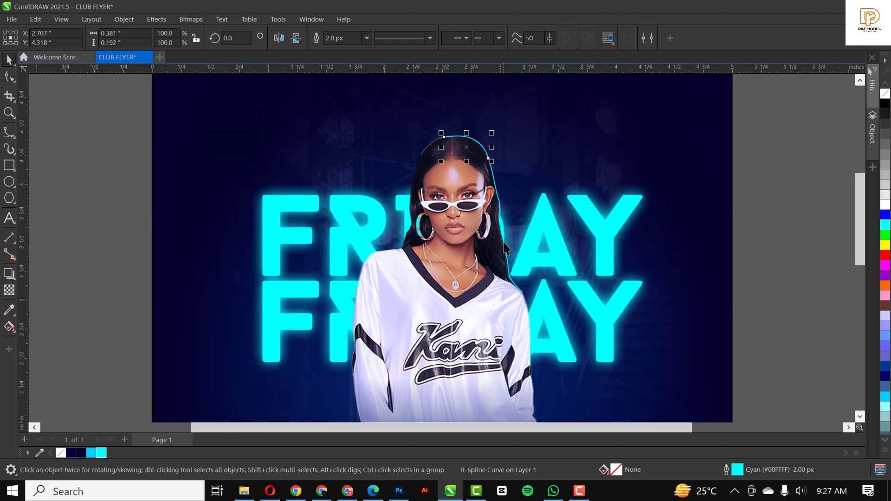
pyautogui.keyDown('shift'); pyautogui.click(511, 245); pyautogui.keyUp('shift')
pyautogui.moveTo(511, 245); pyautogui.dragTo(570, 238)
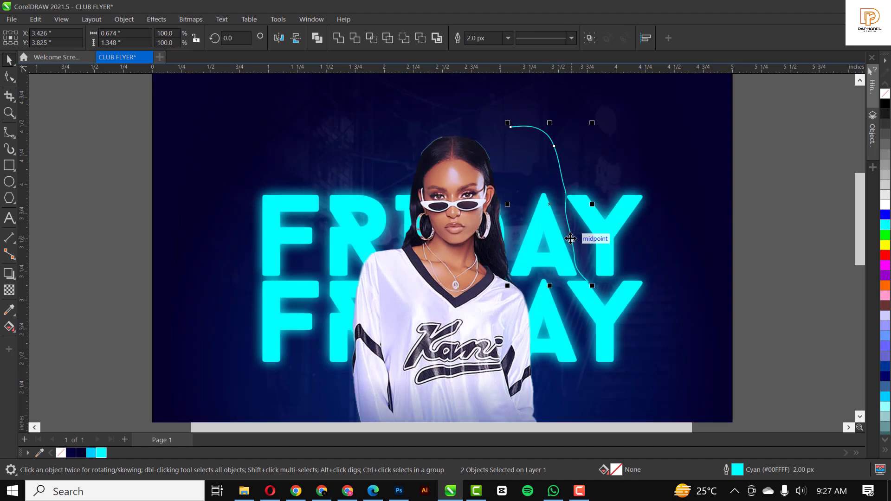
pyautogui.hotkey('ctrl', 'z')
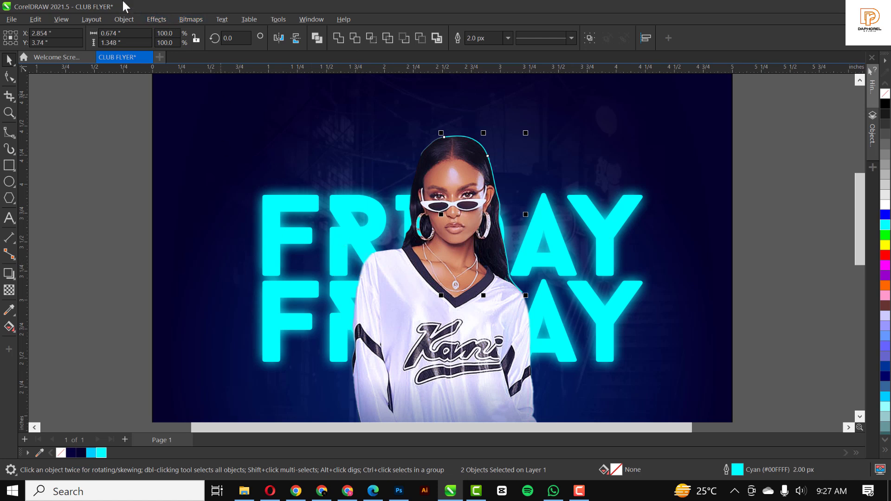
pyautogui.click(165, 19)
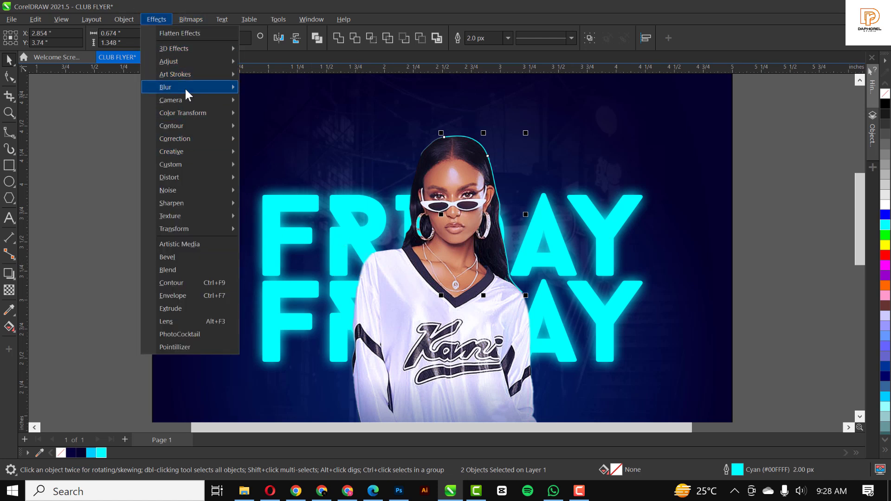
pyautogui.moveTo(206, 93)
pyautogui.click(285, 113)
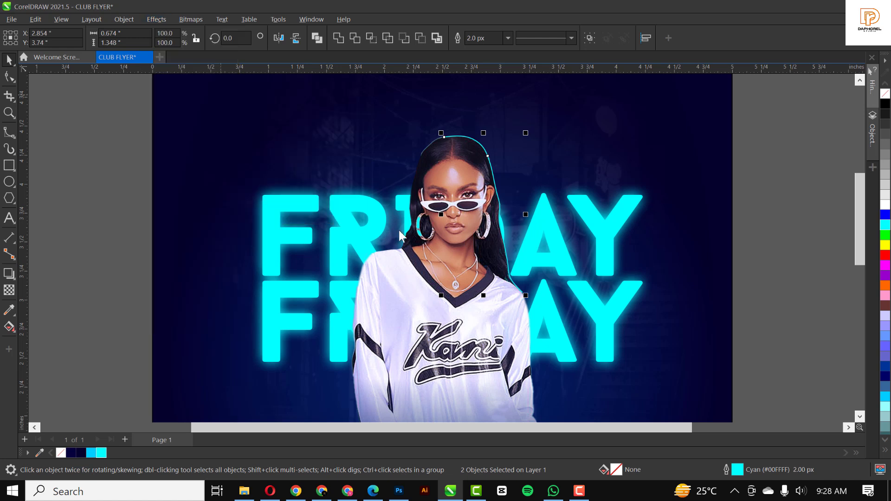
pyautogui.moveTo(459, 191); pyautogui.dragTo(762, 143)
pyautogui.moveTo(710, 182); pyautogui.dragTo(655, 179)
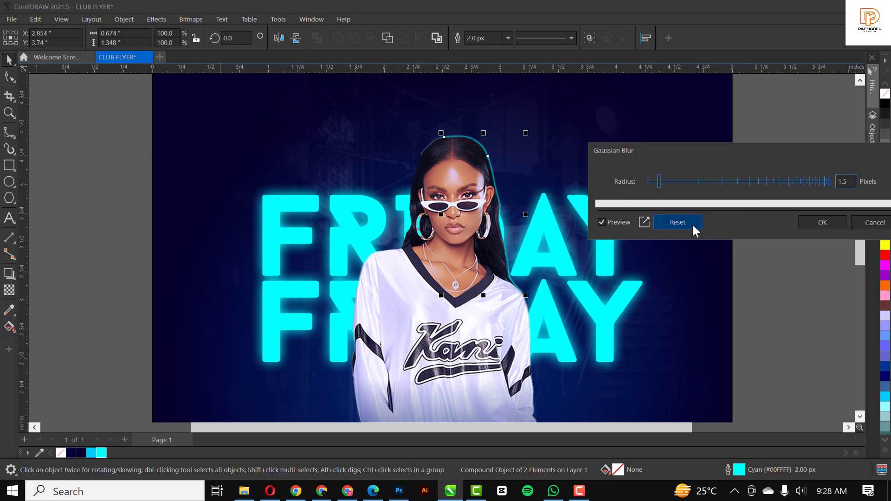
pyautogui.click(830, 219)
pyautogui.press('Escape')
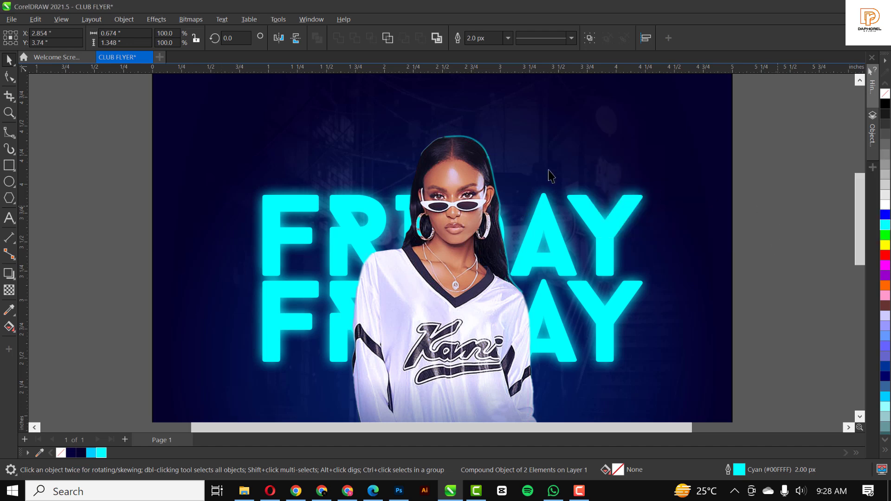
pyautogui.scroll(-2, 547, 176)
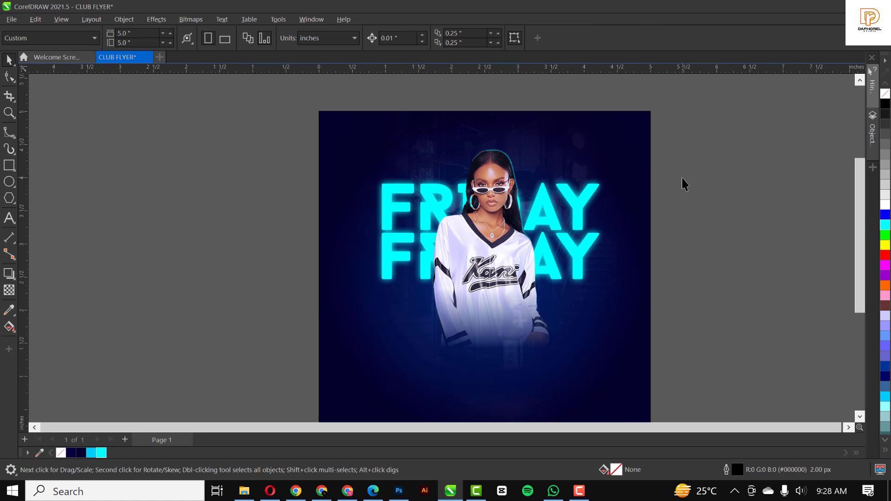
pyautogui.scroll(2, 519, 239)
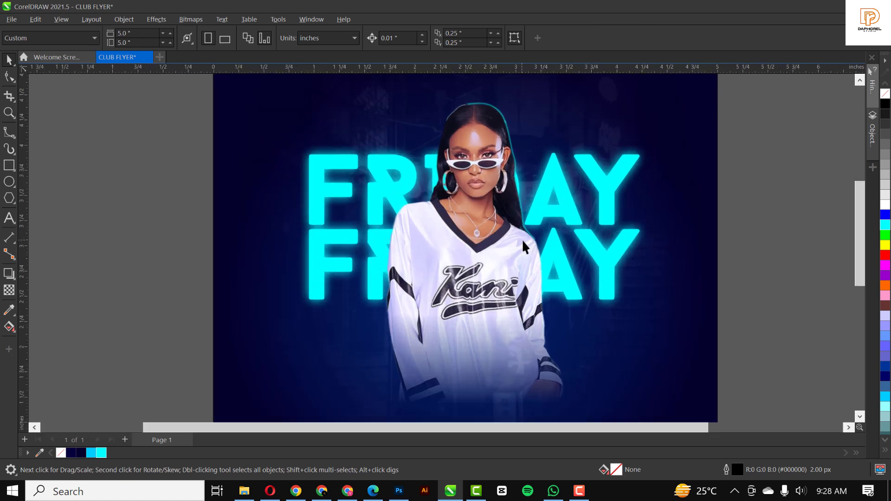
pyautogui.scroll(-1, 522, 239)
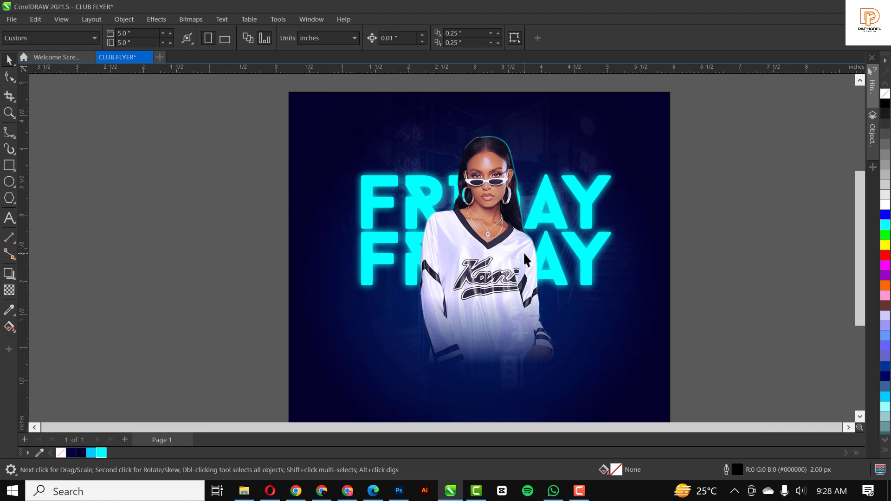
pyautogui.scroll(-1, 523, 253)
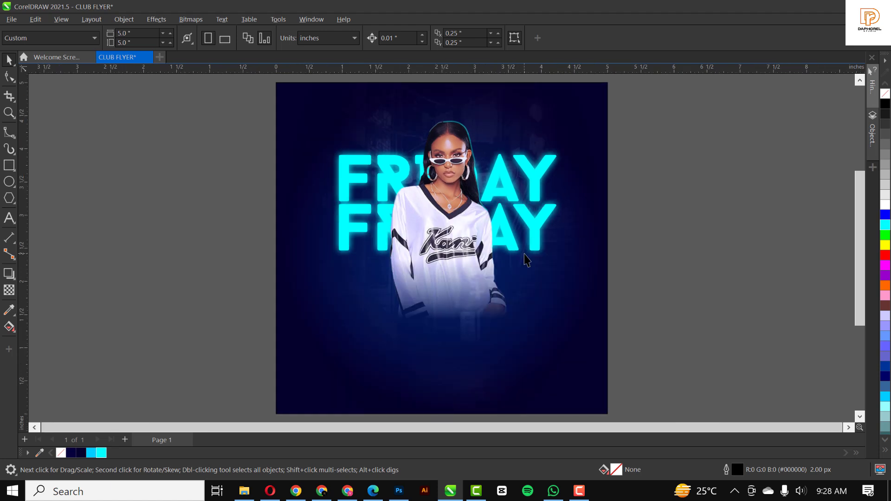
pyautogui.scroll(-3, 181, 316)
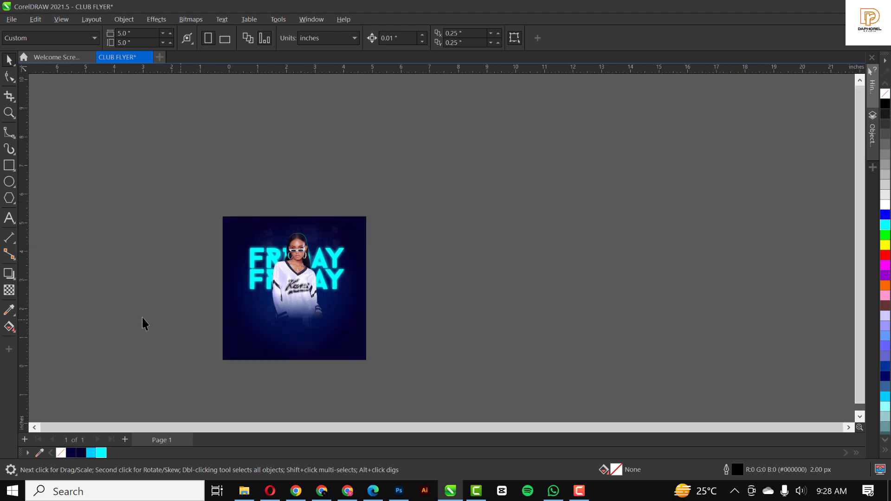
# Add the artistic text "Hangout" in the lower left area of the flyer.
pyautogui.click(10, 218)
pyautogui.scroll(1, 205, 327)
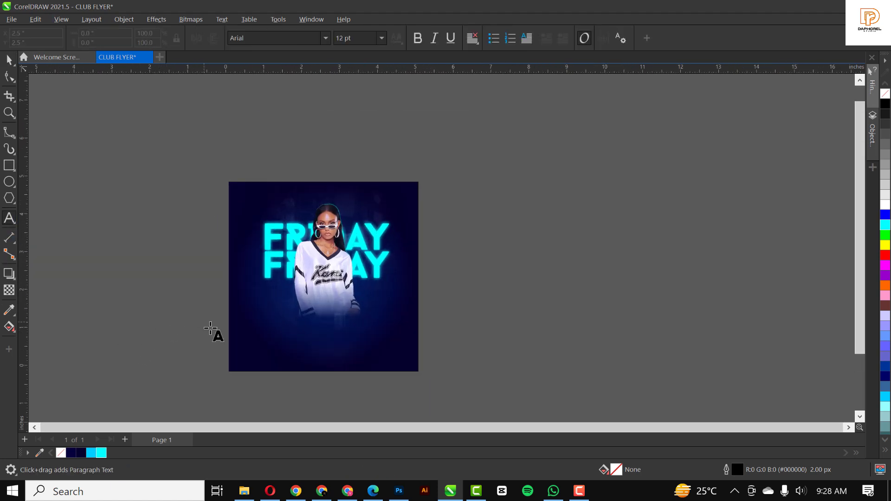
pyautogui.click(254, 340)
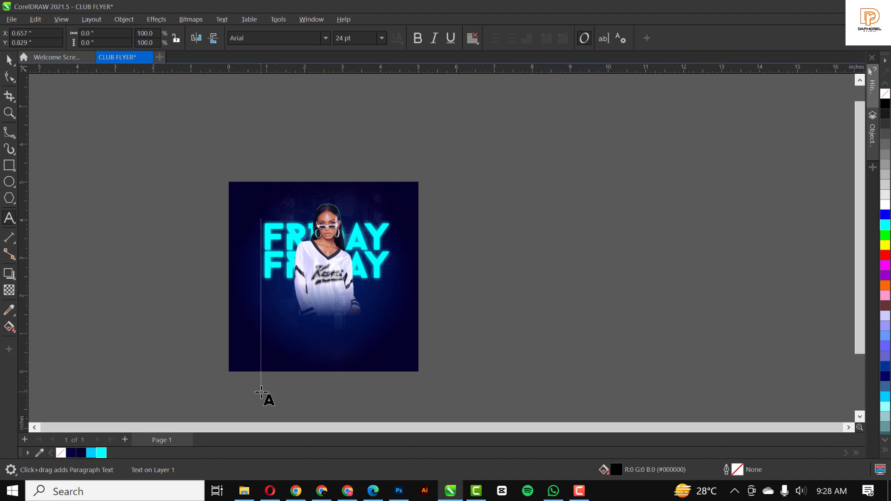
pyautogui.write('hen')
pyautogui.press('BackSpace')
pyautogui.press('BackSpace')
pyautogui.press('BackSpace')
pyautogui.write('H')
pyautogui.press('Escape')
pyautogui.click(307, 343)
pyautogui.write('out')
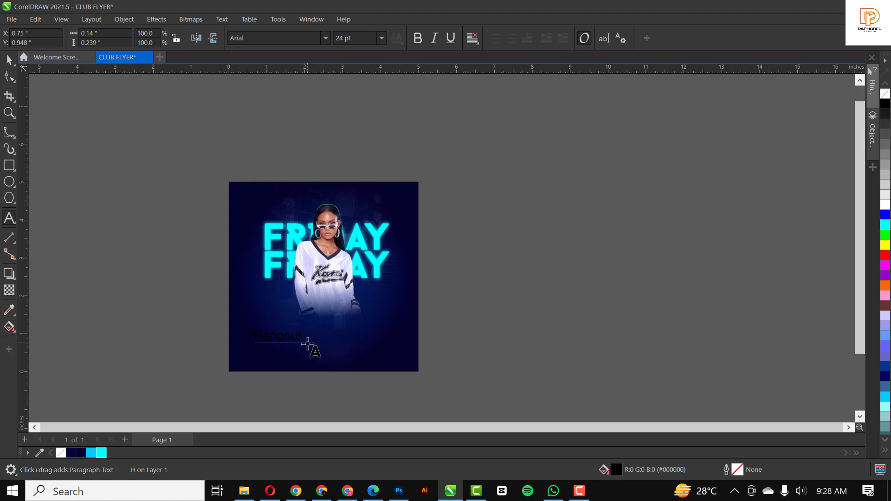
pyautogui.press('Escape')
pyautogui.hotkey('ctrl', 'space')
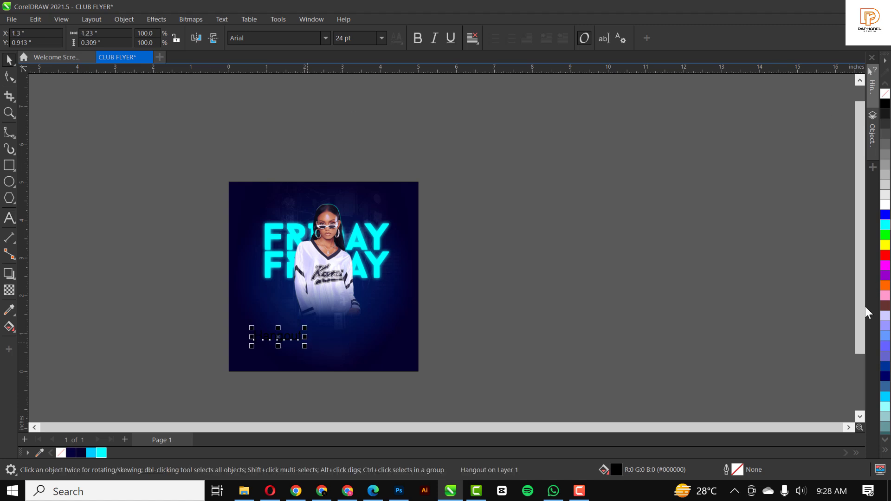
# Fill the Hangout text with white and set its font to Autograf PERSONAL USE ONLY.
pyautogui.click(277, 40)
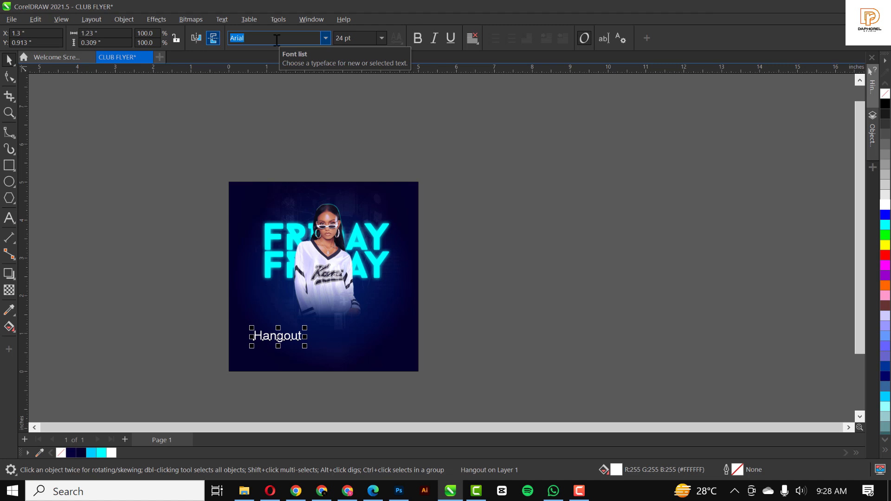
pyautogui.write('Autograf PERSONAL USE ONLY')
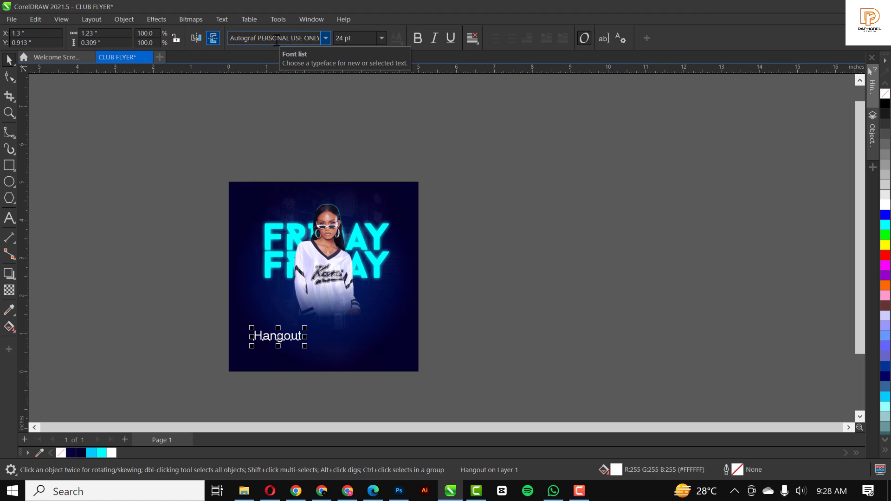
pyautogui.press('Return')
# Enlarge the Hangout text to about 2.64 × 0.541 inches and set it aside on the empty area right of the flyer.
pyautogui.scroll(1, 272, 333)
pyautogui.scroll(2, 272, 333)
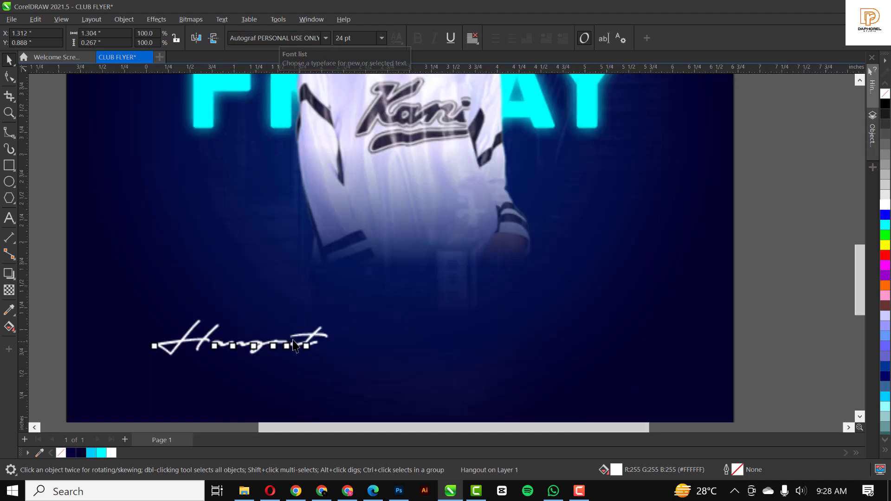
pyautogui.moveTo(297, 339); pyautogui.dragTo(433, 329)
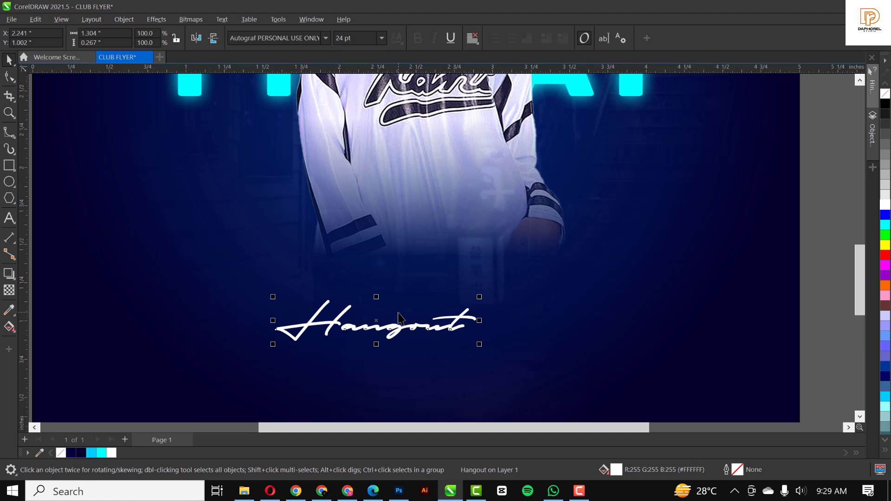
pyautogui.moveTo(479, 297); pyautogui.dragTo(559, 259)
pyautogui.scroll(-1, 402, 311)
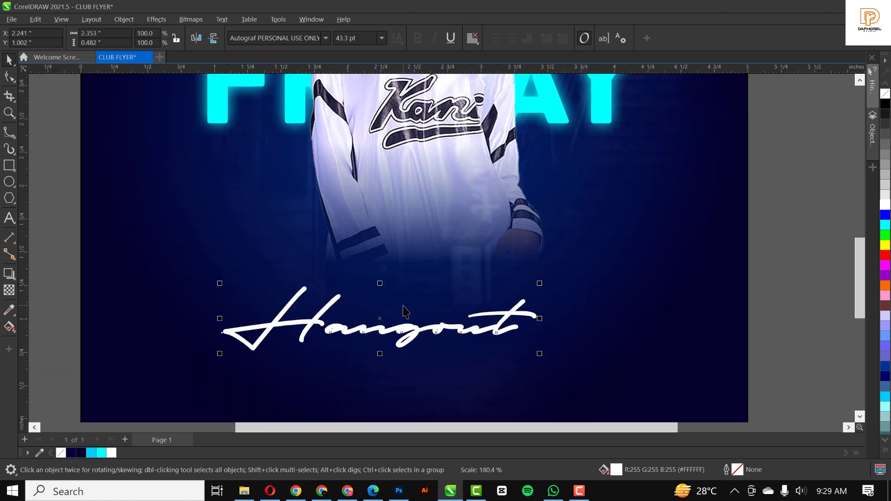
pyautogui.moveTo(423, 319); pyautogui.dragTo(461, 298)
pyautogui.scroll(-2, 460, 297)
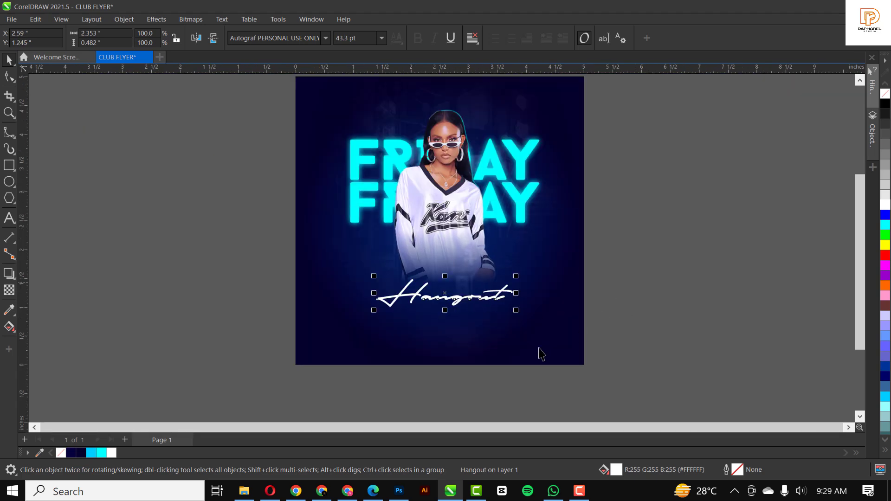
pyautogui.moveTo(517, 278); pyautogui.dragTo(727, 262)
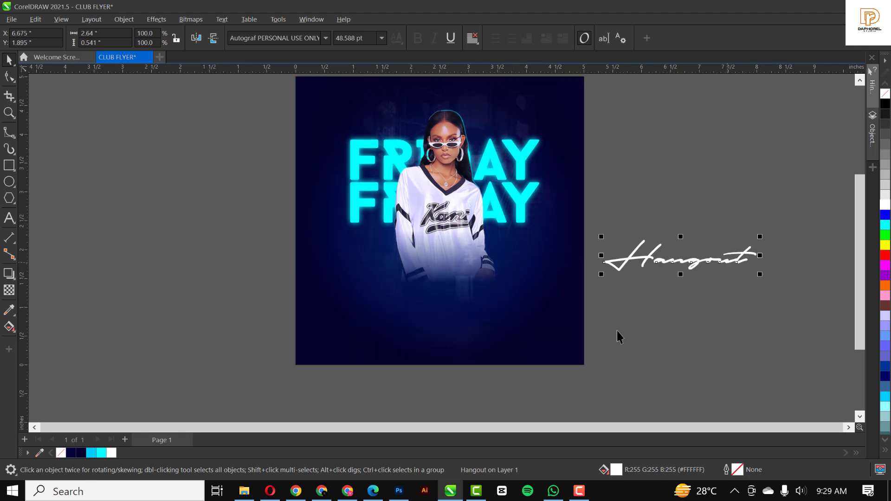
# Cover the flyer's lower part with a 5 × 1.854 inch rectangle, filled with dark navy sampled from the background's edge and without outline.
pyautogui.click(10, 169)
pyautogui.moveTo(297, 259); pyautogui.dragTo(584, 365)
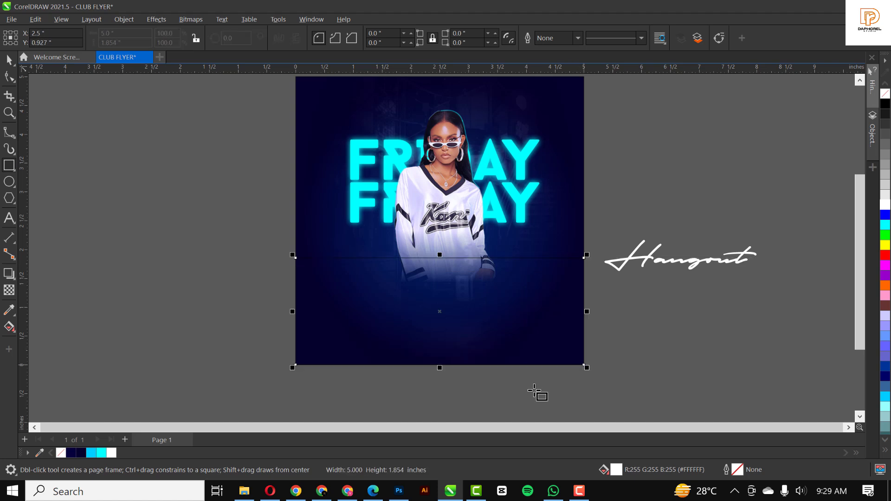
pyautogui.click(10, 309)
pyautogui.click(578, 108)
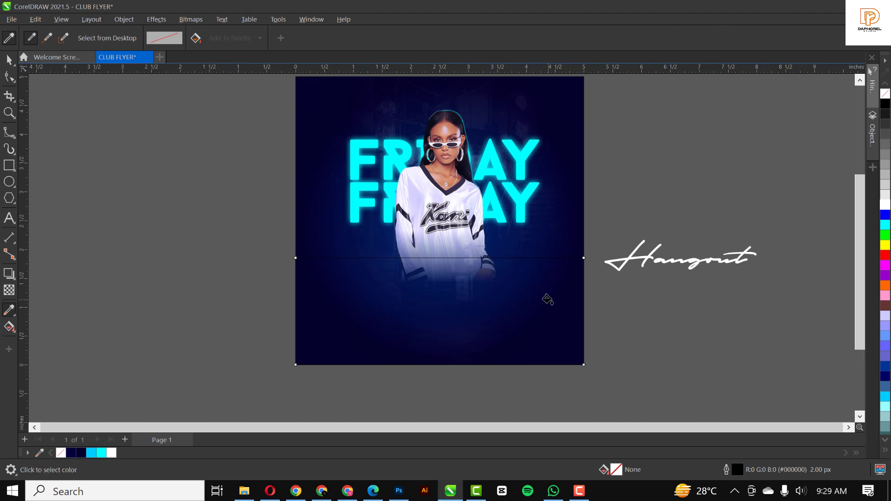
pyautogui.click(547, 298)
pyautogui.press('space')
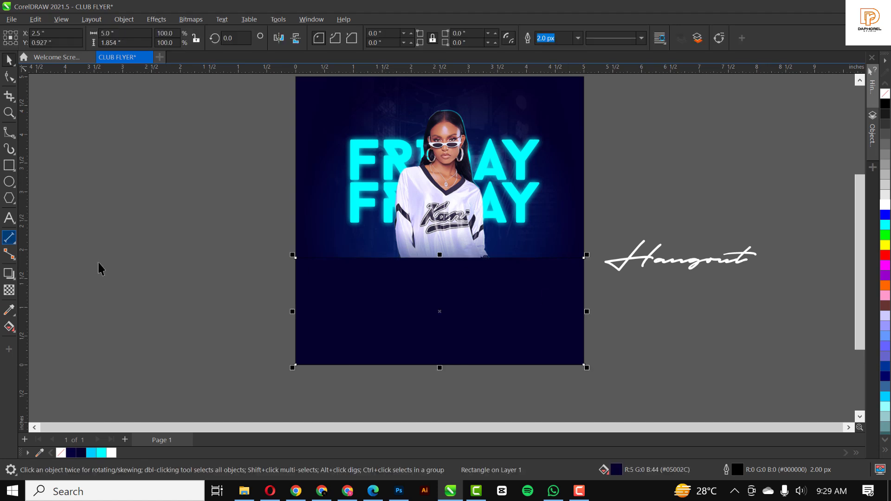
pyautogui.rightClick(885, 94)
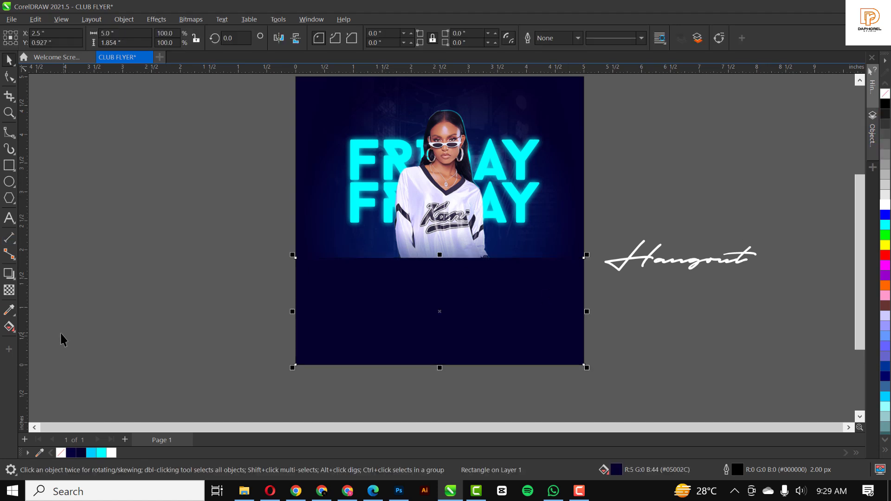
# Fade the navy rectangle's upper part with a vertical linear transparency and stretch its top edge upward to a height of about 2.814 inches.
pyautogui.click(9, 290)
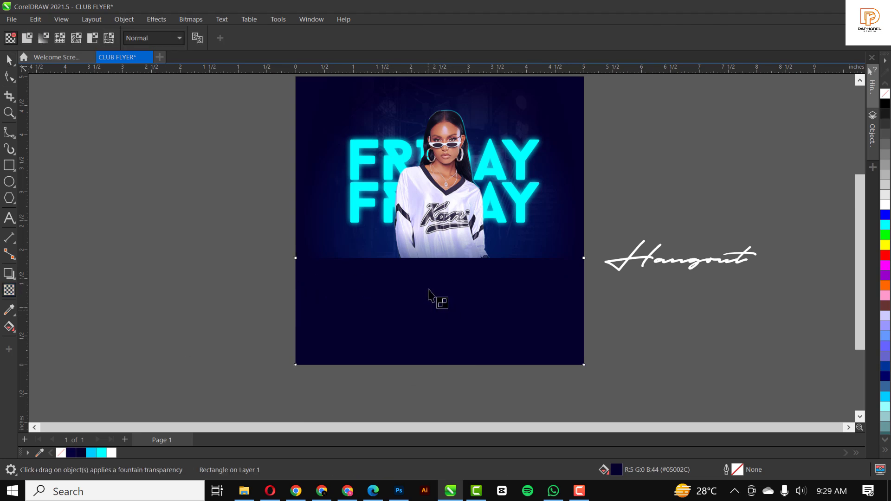
pyautogui.moveTo(428, 312); pyautogui.dragTo(428, 258)
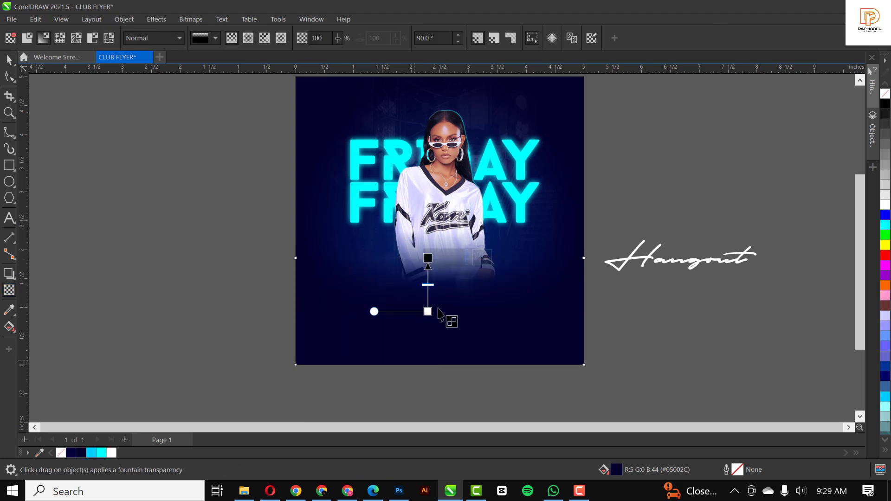
pyautogui.press('space')
pyautogui.moveTo(440, 255); pyautogui.dragTo(439, 212)
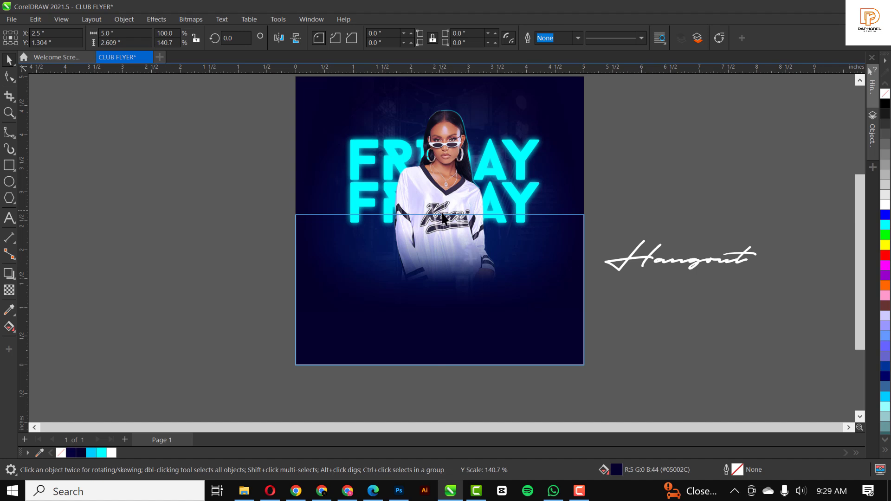
pyautogui.click(735, 266)
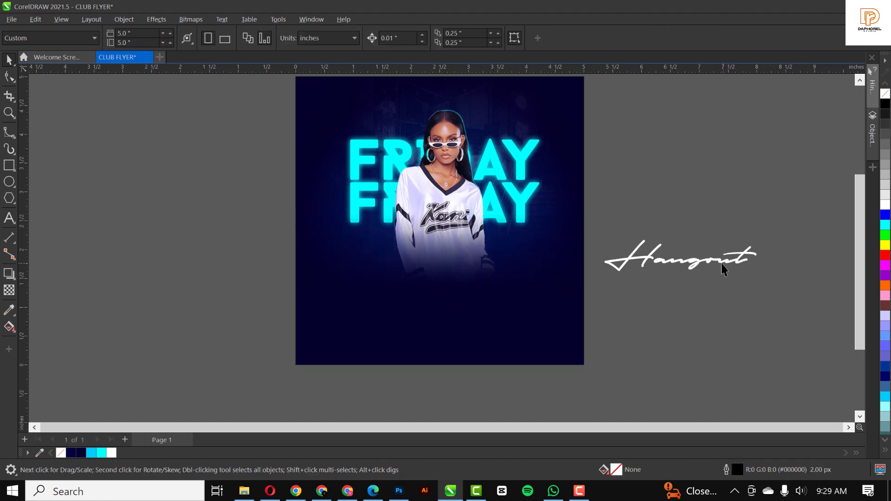
pyautogui.click(722, 261)
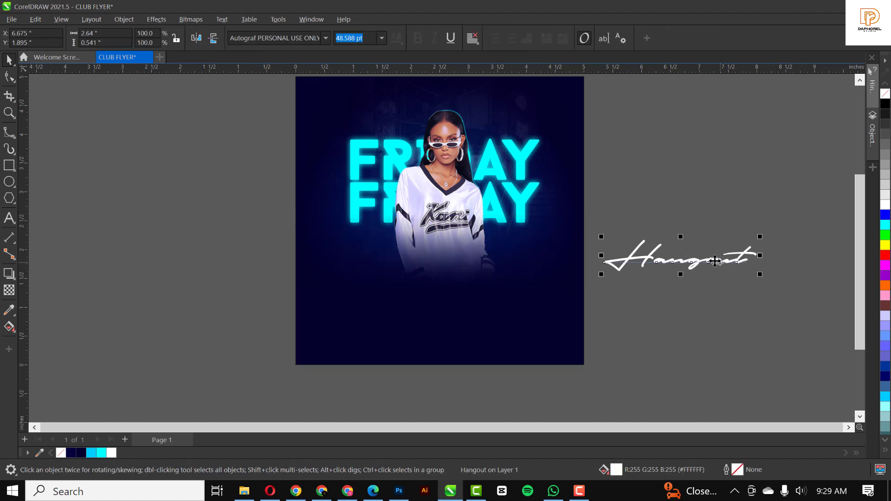
pyautogui.click(440, 221)
pyautogui.moveTo(439, 212); pyautogui.dragTo(439, 203)
pyautogui.moveTo(467, 347); pyautogui.dragTo(516, 305)
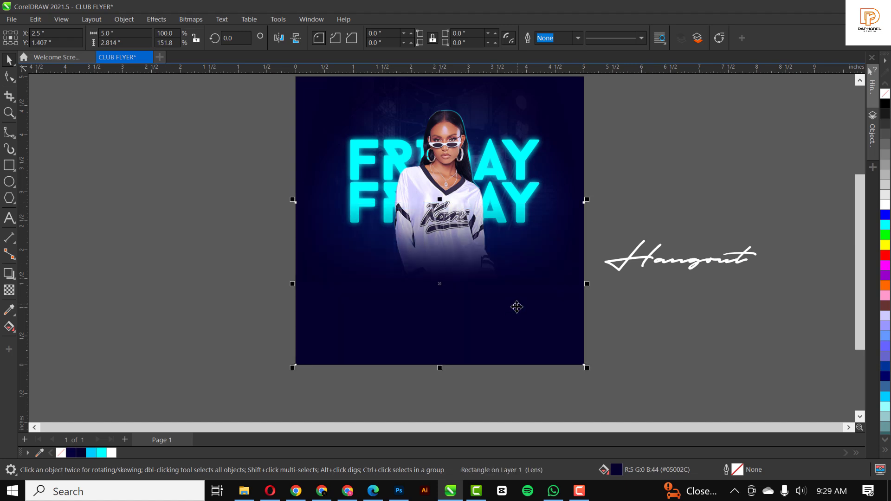
# Move the Hangout text back onto the flyer over the photo's faded lower end, centred at X 2.5, Y 1.406 inches.
pyautogui.click(690, 266)
pyautogui.moveTo(705, 258); pyautogui.dragTo(463, 282)
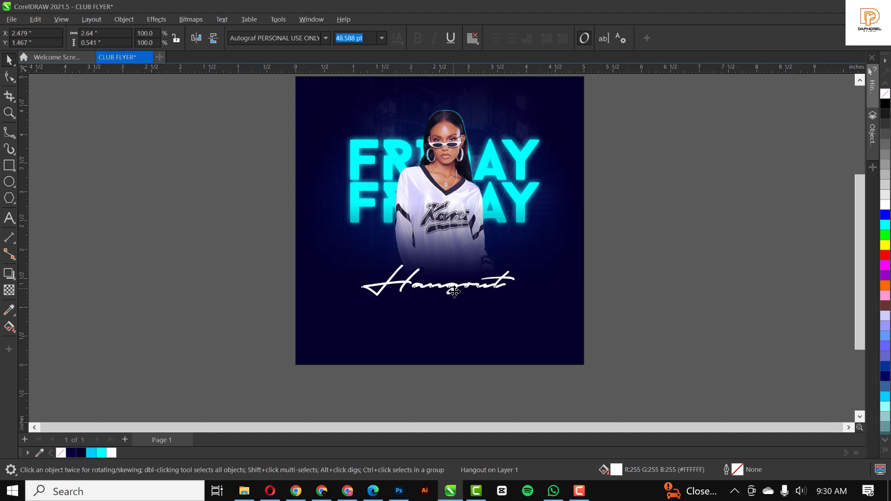
pyautogui.moveTo(445, 290); pyautogui.dragTo(446, 293)
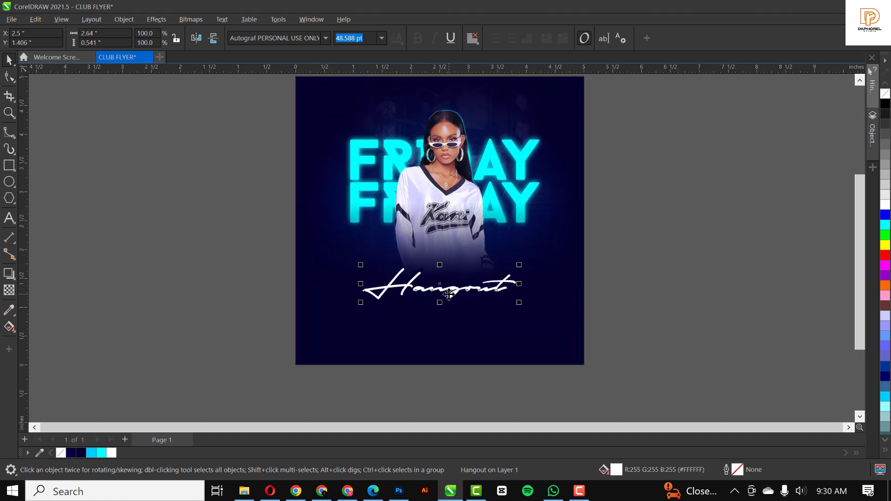
# Duplicate the Hangout text, fill the copy at the original spot with cyan, and move the white one just below it.
pyautogui.scroll(1, 447, 293)
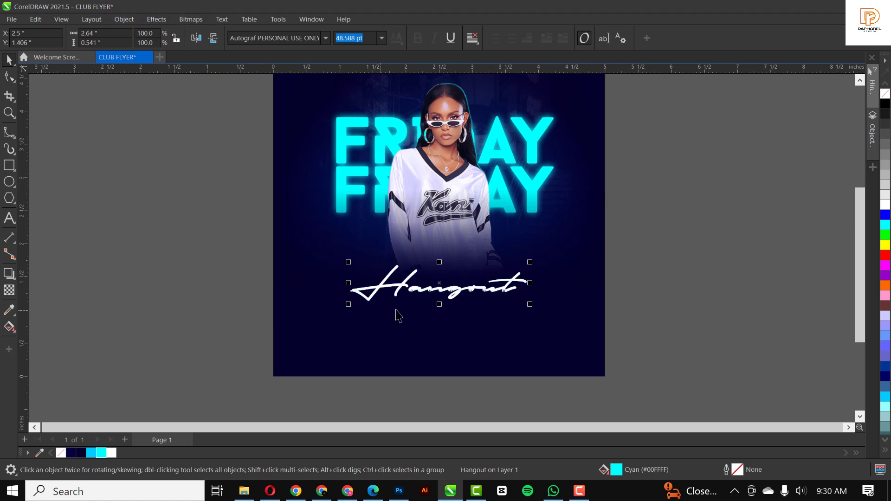
pyautogui.click(402, 287)
pyautogui.moveTo(402, 287); pyautogui.dragTo(417, 324)
pyautogui.click(410, 284)
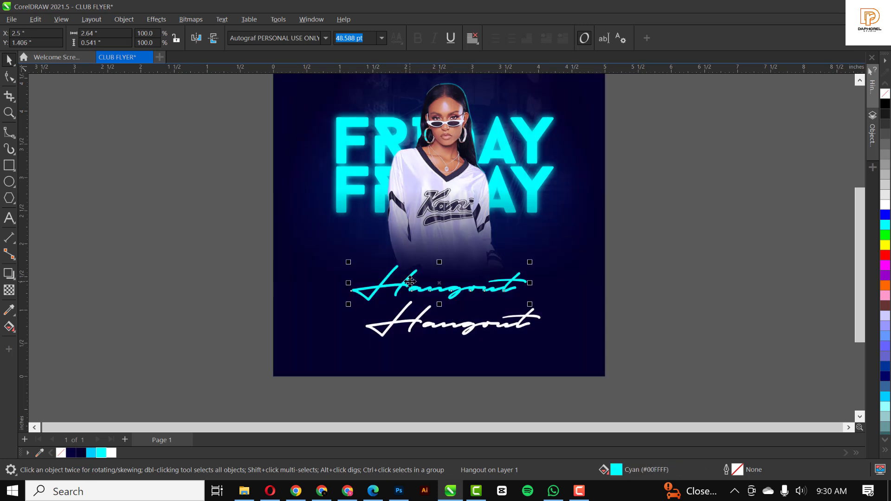
# Apply a light Gaussian Blur with a radius below 7 pixels to the cyan Hangout text.
pyautogui.click(162, 19)
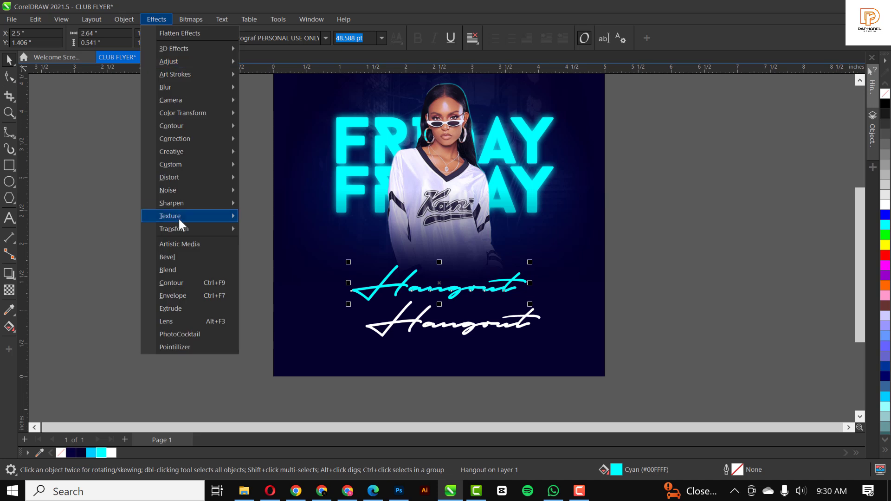
pyautogui.moveTo(178, 217)
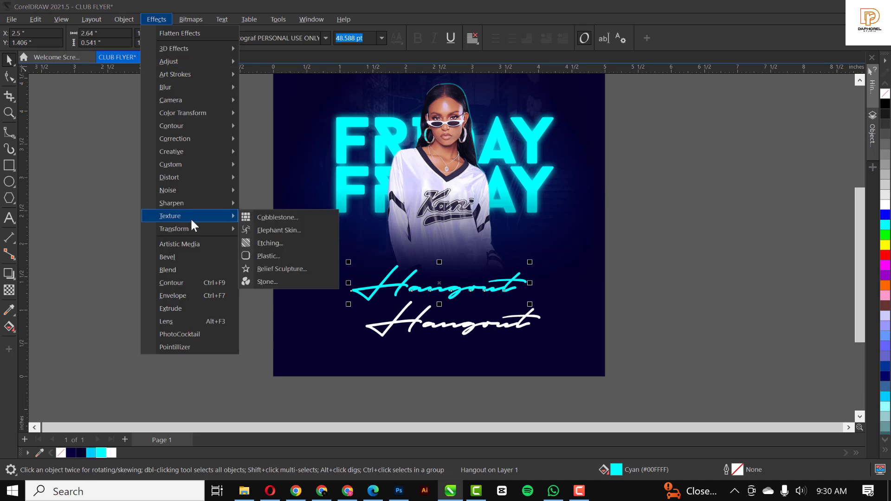
pyautogui.moveTo(177, 84)
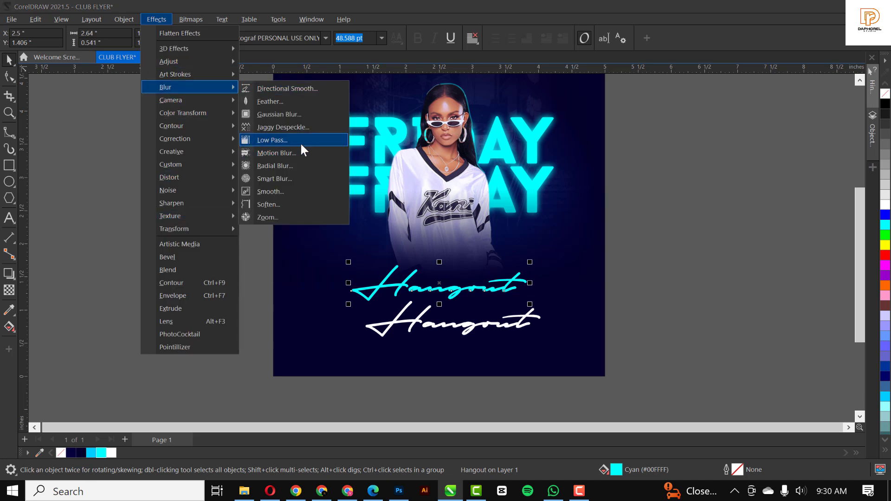
pyautogui.click(280, 114)
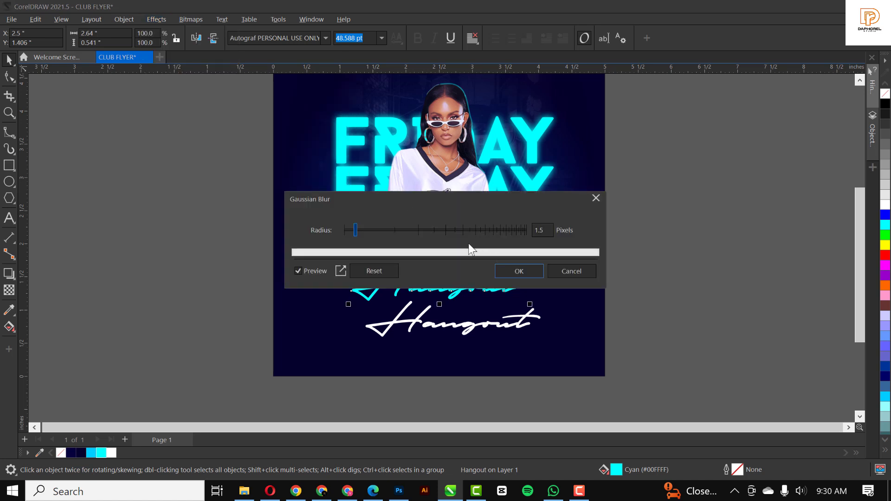
pyautogui.moveTo(414, 203); pyautogui.dragTo(705, 119)
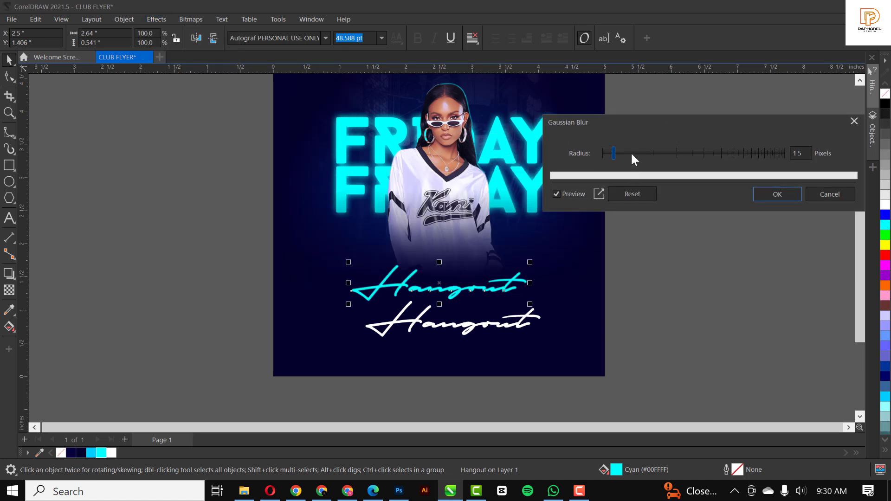
pyautogui.click(643, 153)
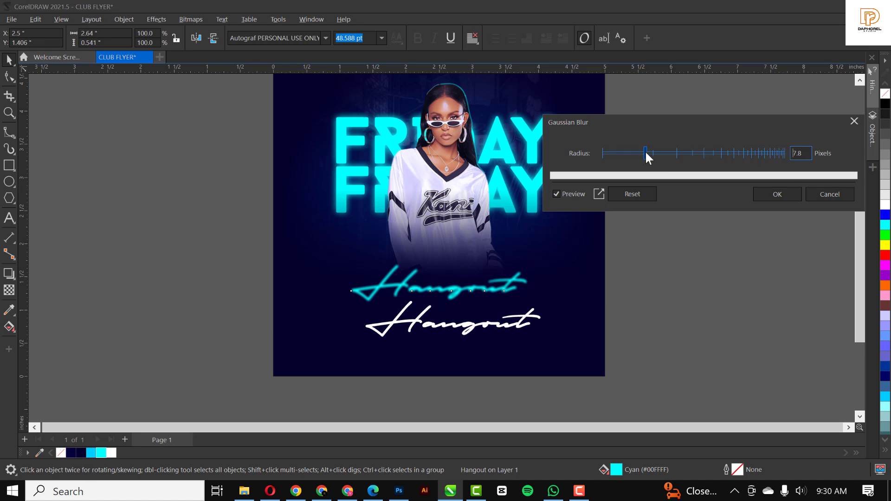
pyautogui.moveTo(645, 152); pyautogui.dragTo(642, 152)
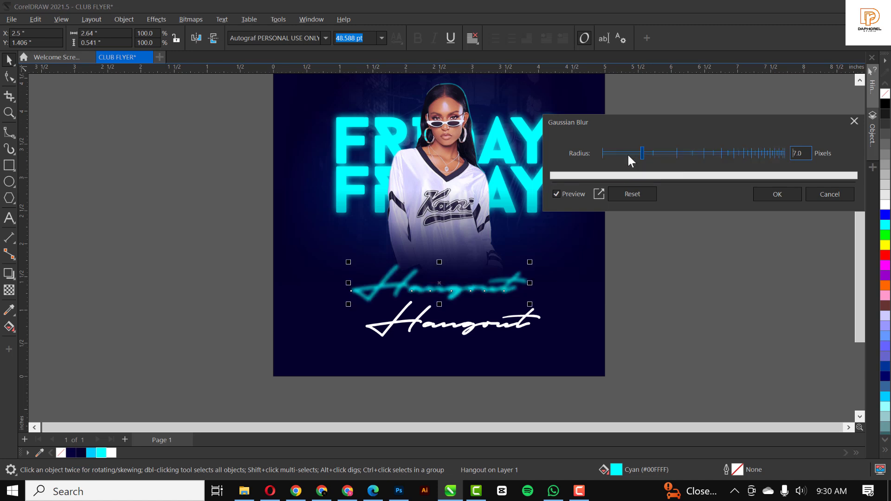
pyautogui.click(625, 153)
pyautogui.click(771, 196)
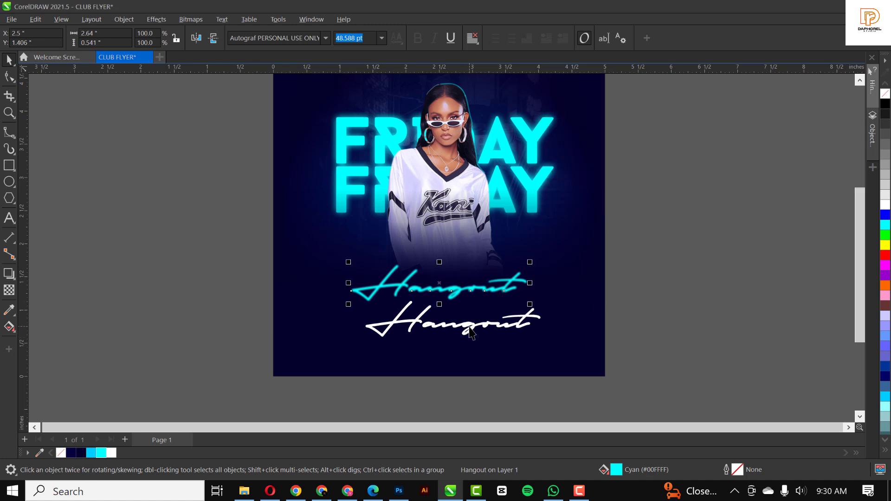
# Align the white Hangout beneath the cyan one at X 2.509, Y 0.792 inches, and set the cyan one's merge mode to Screen.
pyautogui.moveTo(471, 330); pyautogui.dragTo(458, 299)
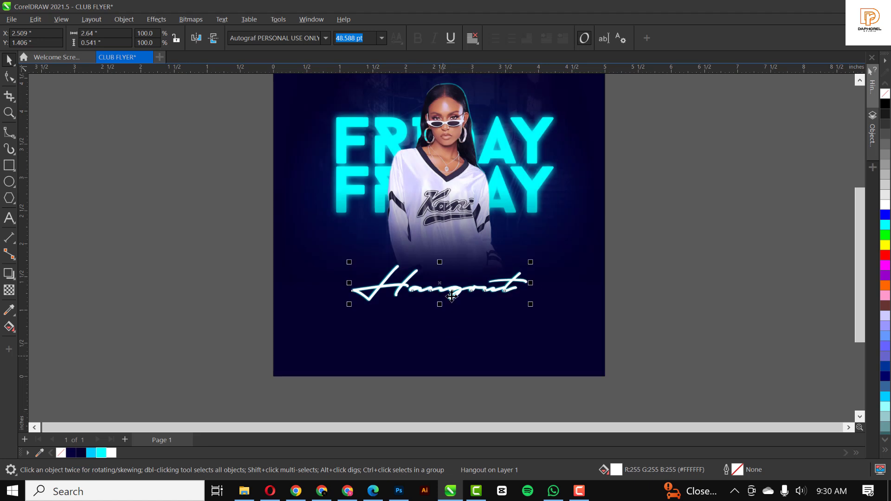
pyautogui.hotkey('ctrl', 'z')
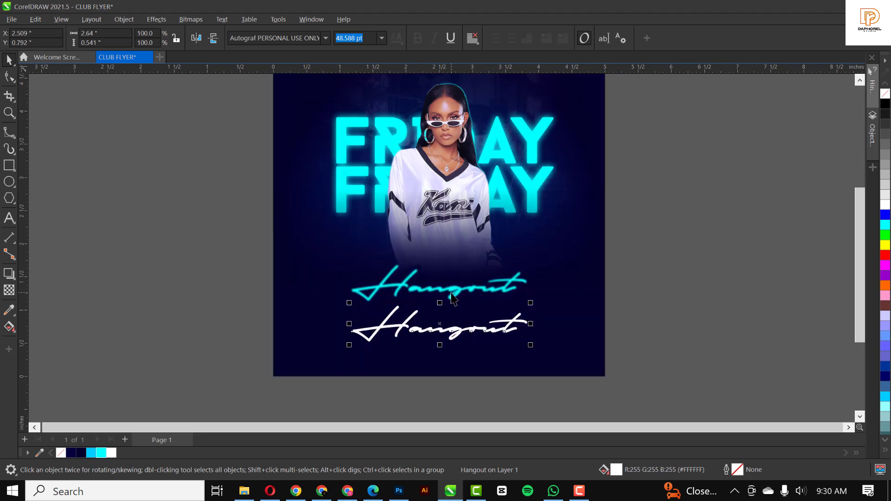
pyautogui.click(452, 291)
pyautogui.click(8, 292)
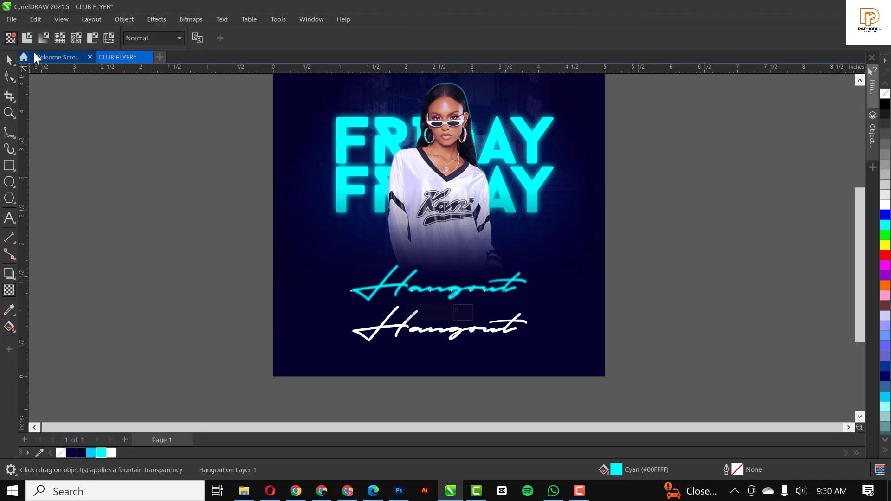
pyautogui.click(159, 34)
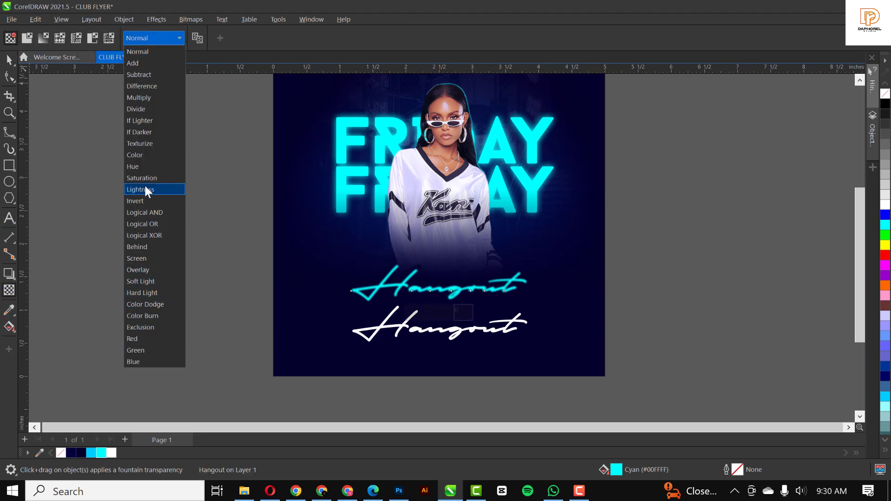
pyautogui.click(140, 259)
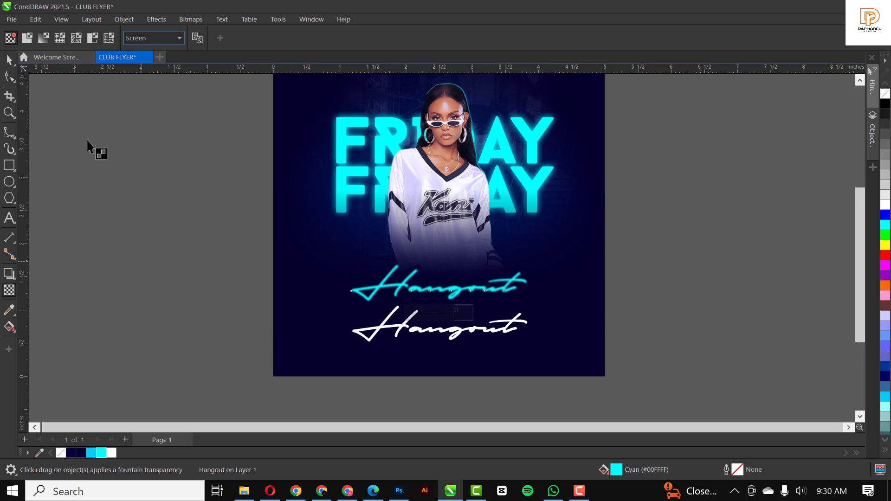
pyautogui.click(9, 60)
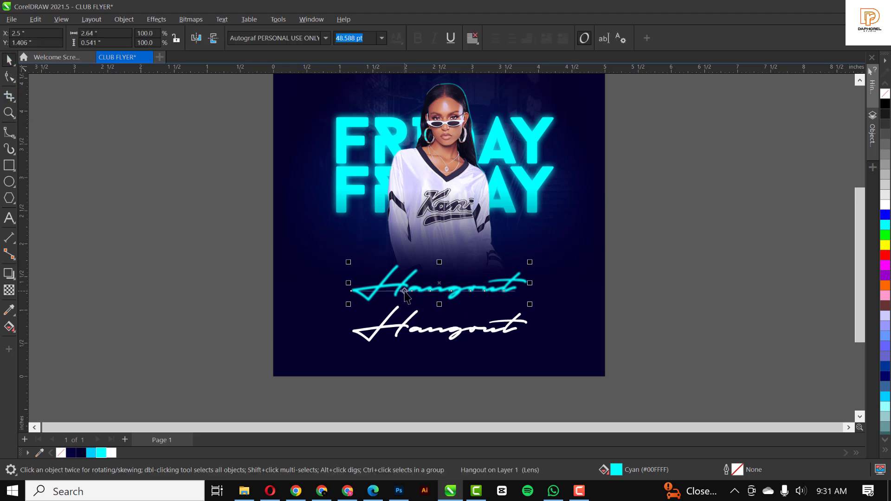
# Duplicate the blurred cyan Hangout in place and apply a Gaussian Blur with a 56.7-pixel radius to build a wider glow.
pyautogui.click(407, 297)
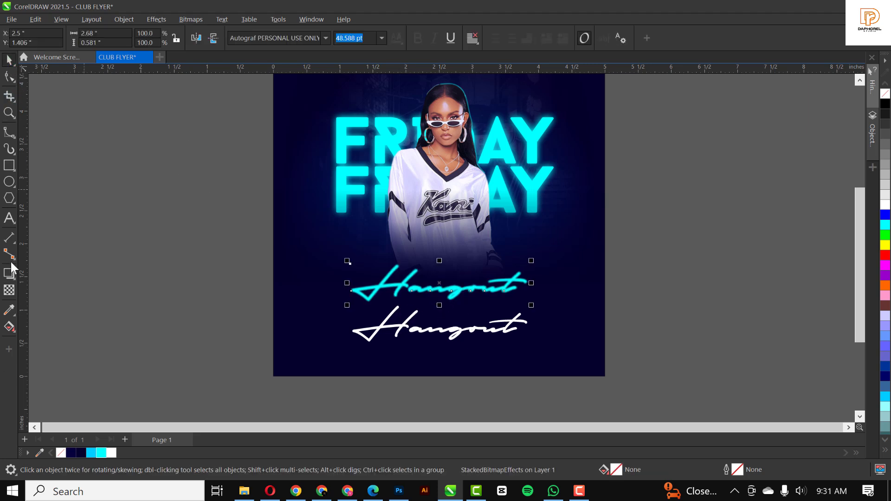
pyautogui.click(161, 21)
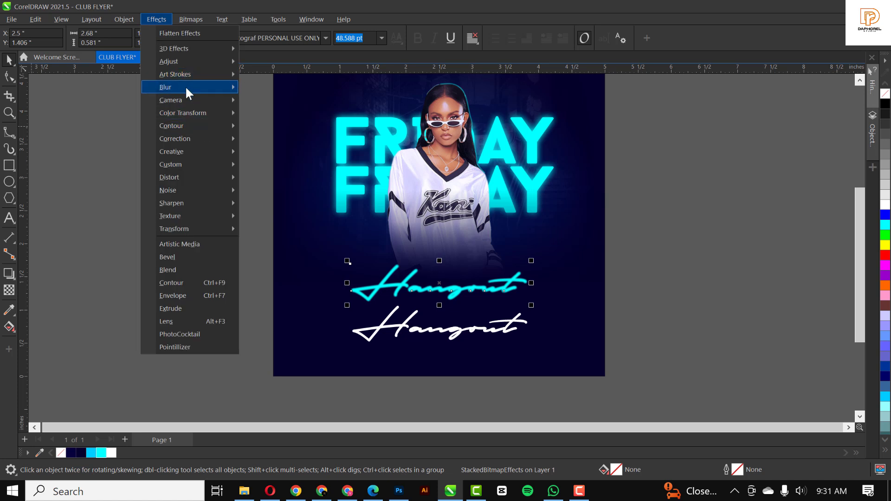
pyautogui.moveTo(186, 86)
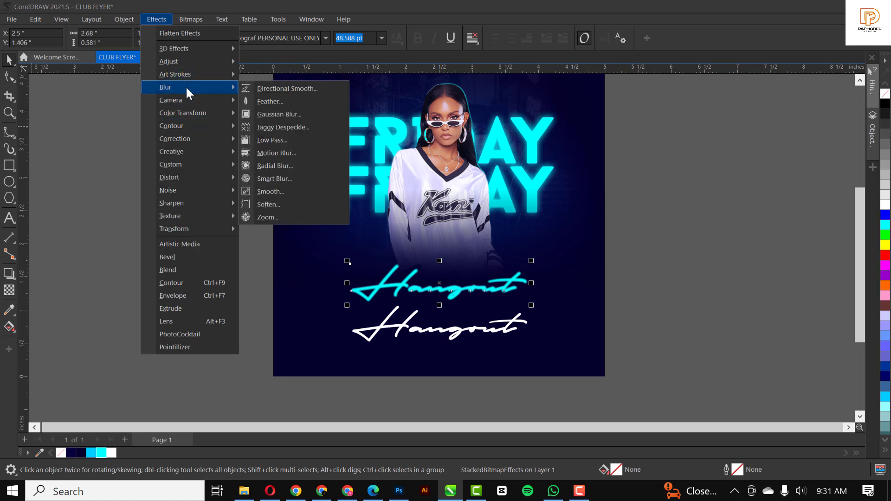
pyautogui.click(278, 115)
pyautogui.moveTo(406, 229); pyautogui.dragTo(456, 230)
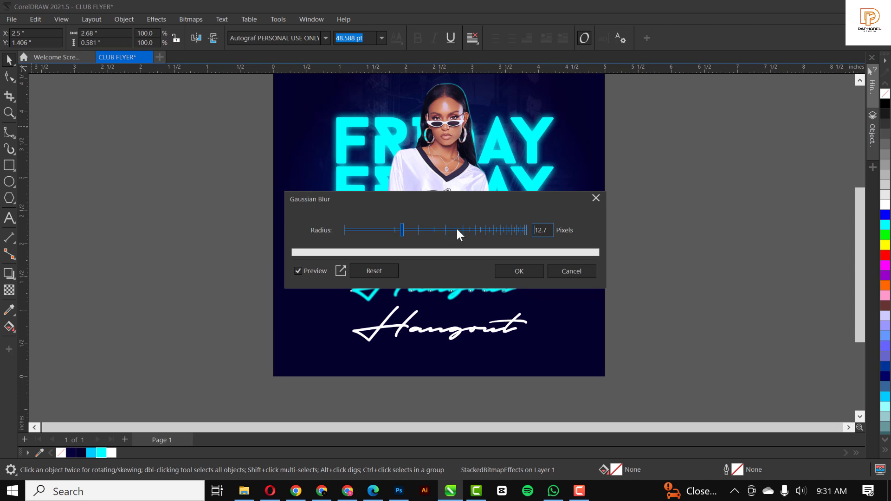
pyautogui.click(482, 229)
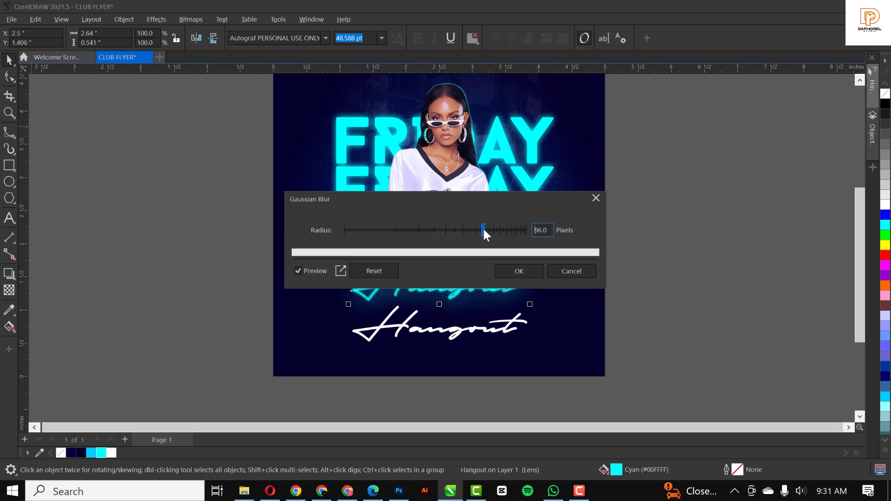
pyautogui.click(475, 227)
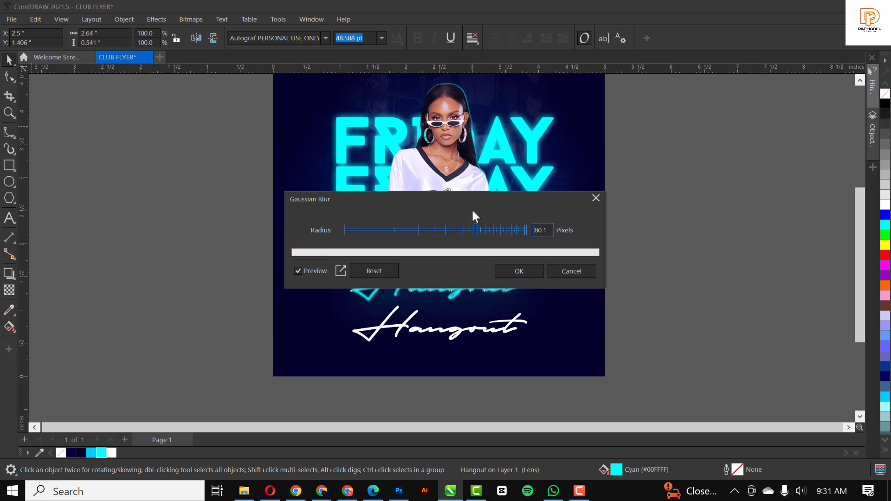
pyautogui.moveTo(469, 199); pyautogui.dragTo(699, 122)
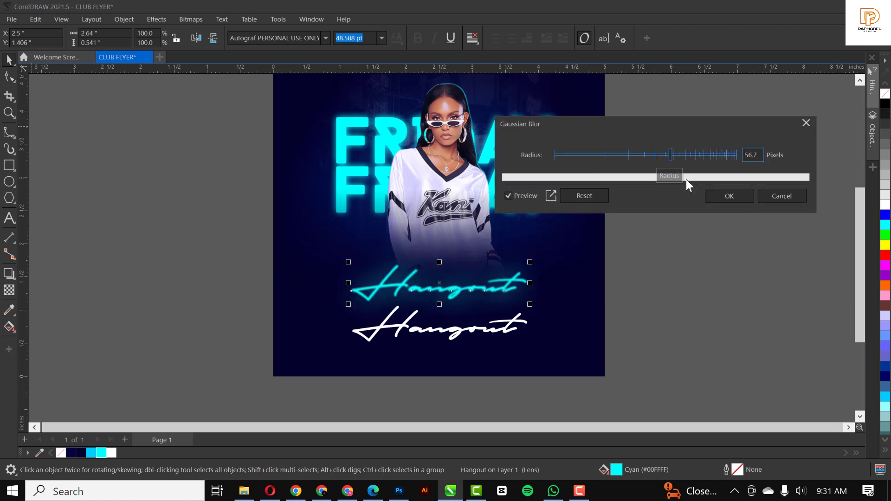
pyautogui.click(725, 196)
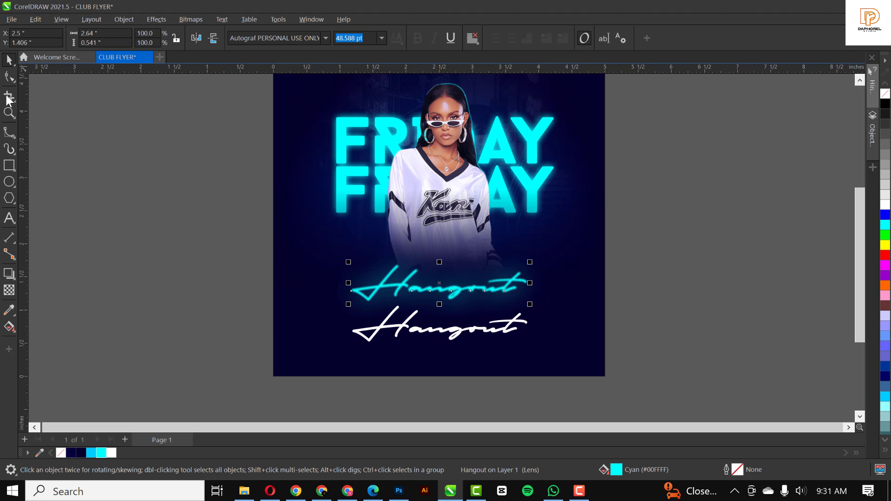
# Move the white Hangout text straight up onto the glowing cyan copies so that they overlap, and clear the selection.
pyautogui.click(398, 333)
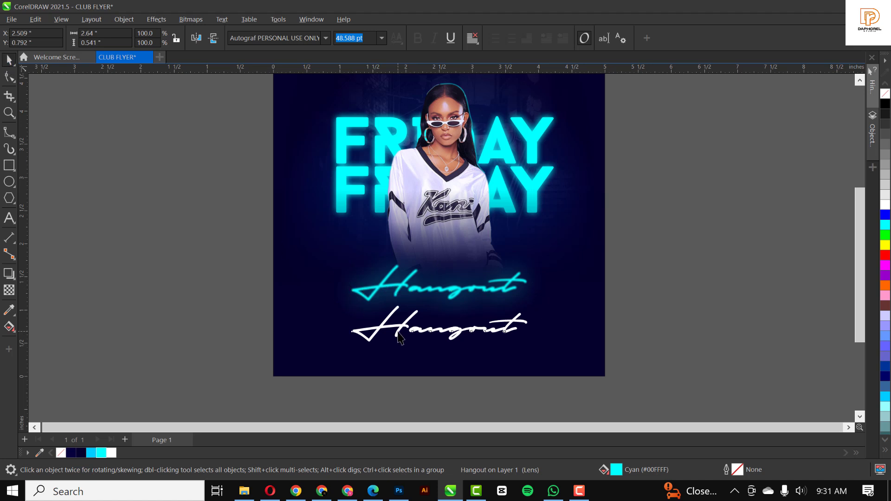
pyautogui.moveTo(399, 332); pyautogui.dragTo(403, 294)
pyautogui.click(643, 289)
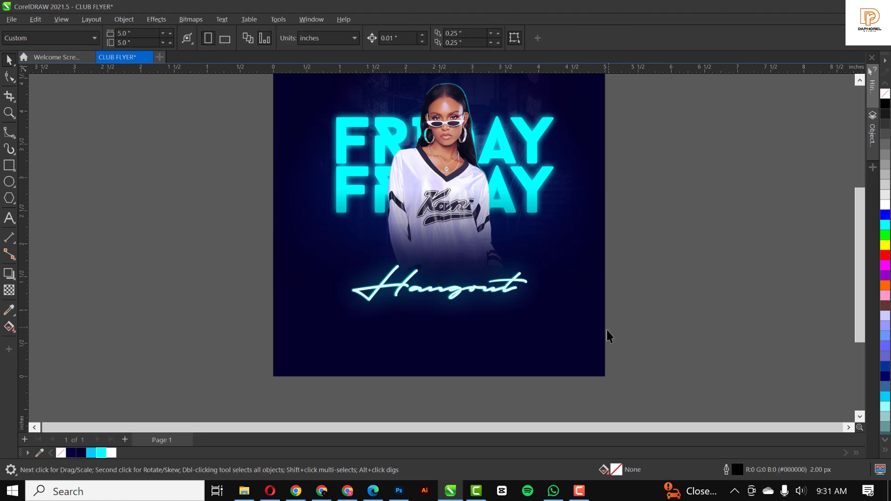
# Select the white Hangout with all its glow copies and shift them slightly right to X 2.609 inches.
pyautogui.scroll(1, 470, 295)
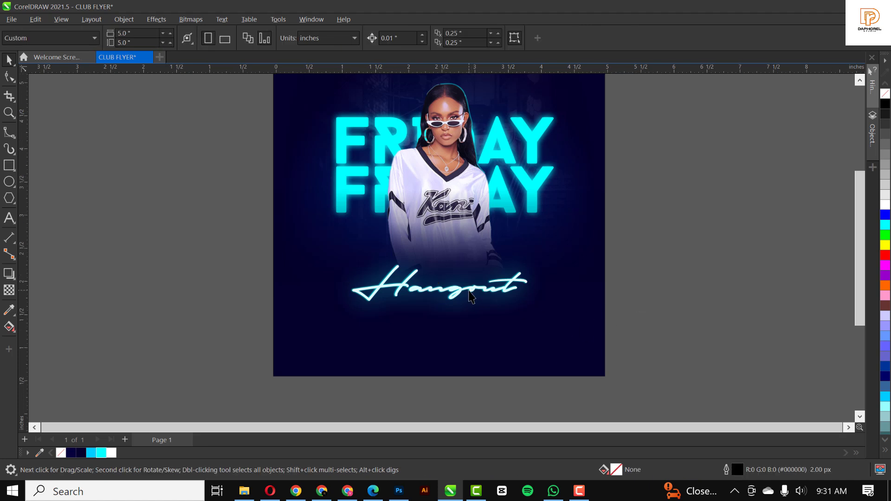
pyautogui.moveTo(640, 275); pyautogui.dragTo(299, 394)
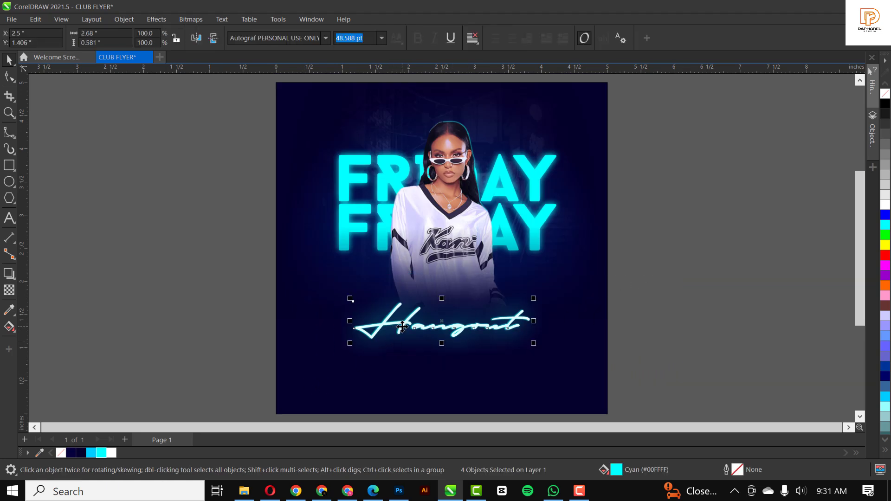
pyautogui.moveTo(402, 327); pyautogui.dragTo(410, 328)
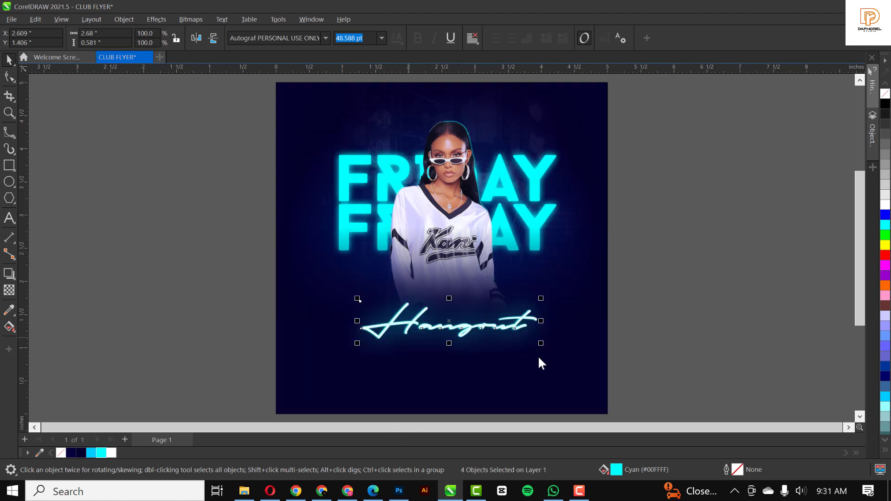
pyautogui.click(708, 303)
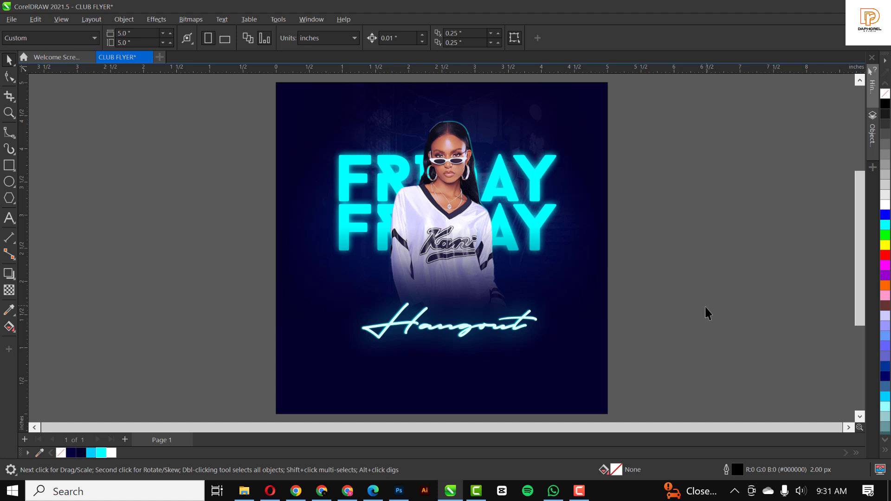
pyautogui.scroll(3, 402, 376)
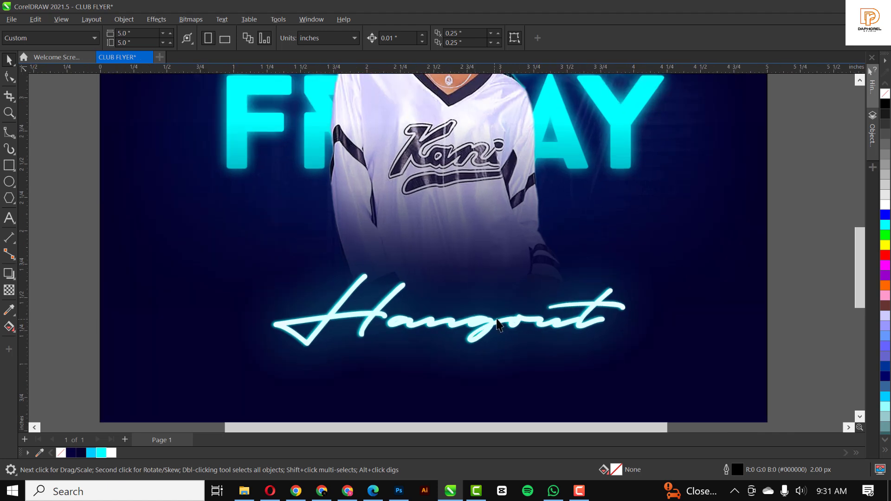
pyautogui.scroll(-3, 490, 316)
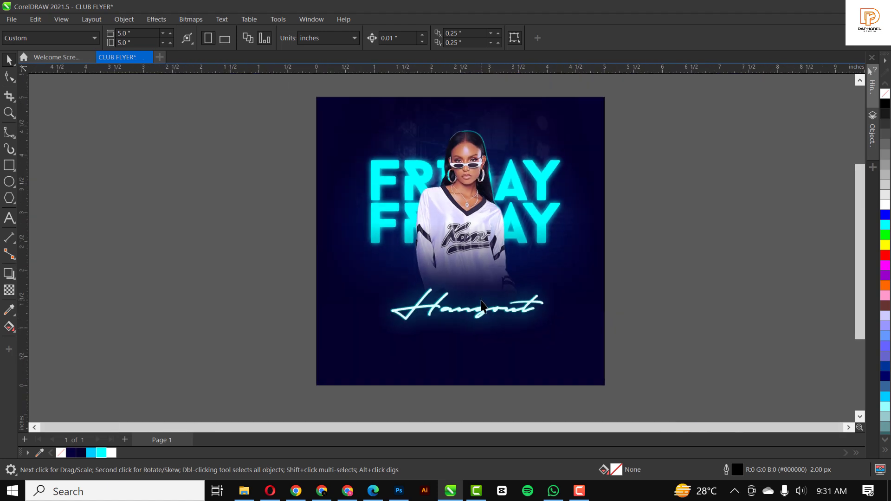
pyautogui.scroll(1, 481, 306)
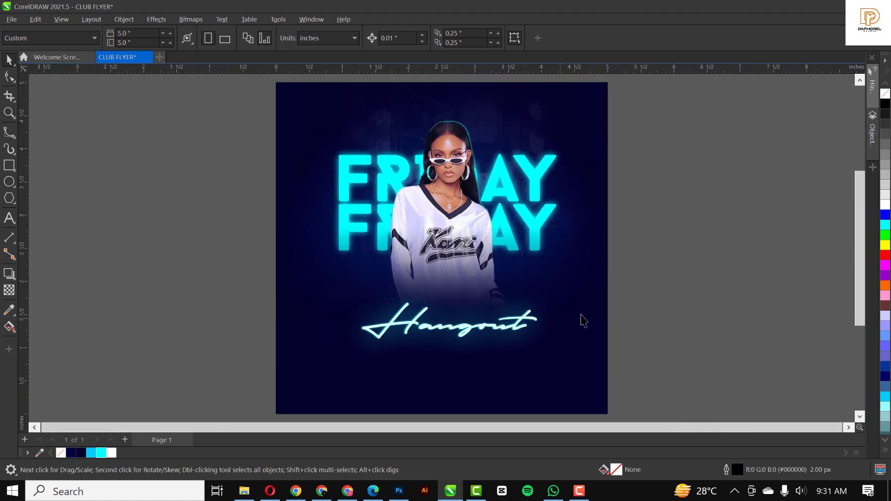
# Bring the TEXT 1 image from the RESOURCE FILE folder in File Explorer into the CorelDRAW flyer, beneath the Hangout title.
pyautogui.click(244, 491)
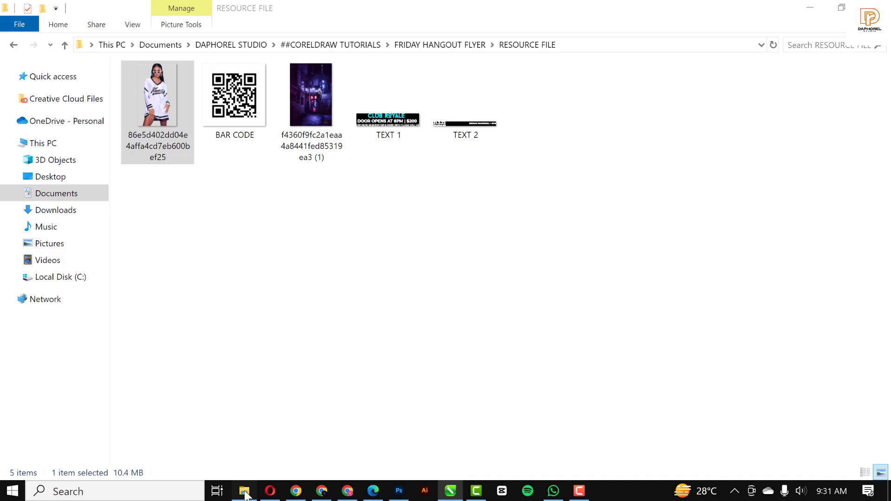
pyautogui.click(386, 124)
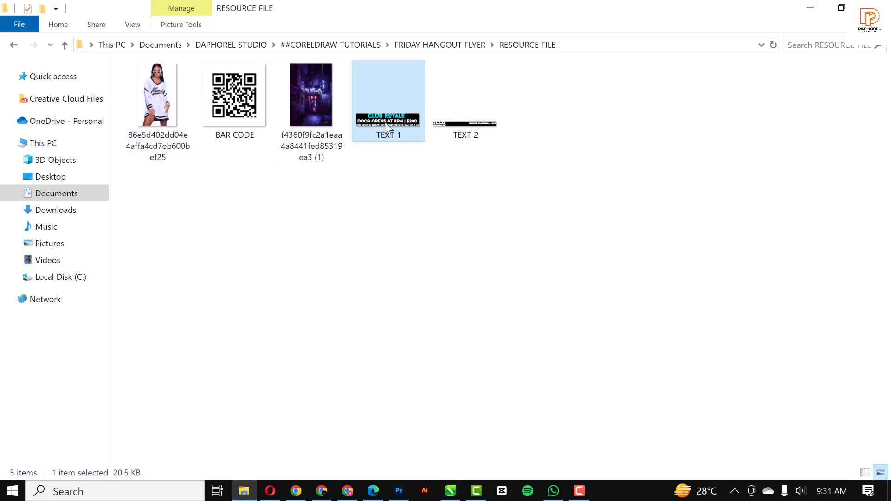
pyautogui.moveTo(387, 128); pyautogui.dragTo(493, 385)
pyautogui.scroll(-1, 420, 210)
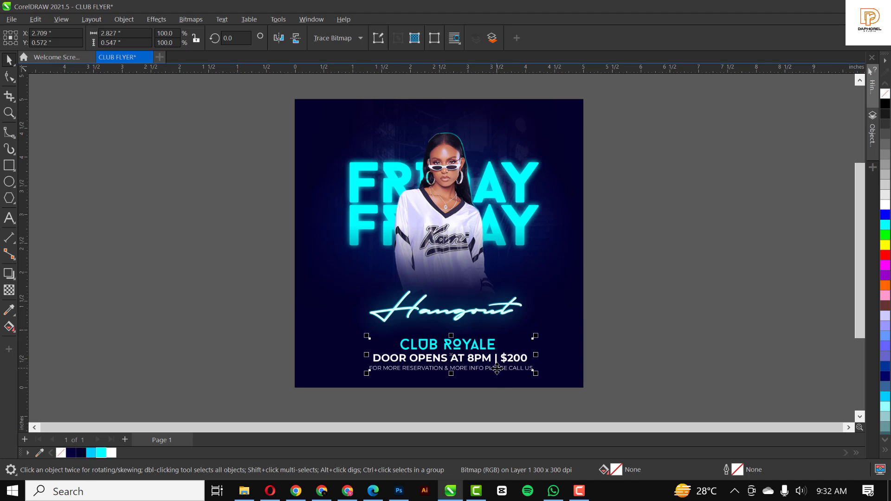
pyautogui.click(639, 331)
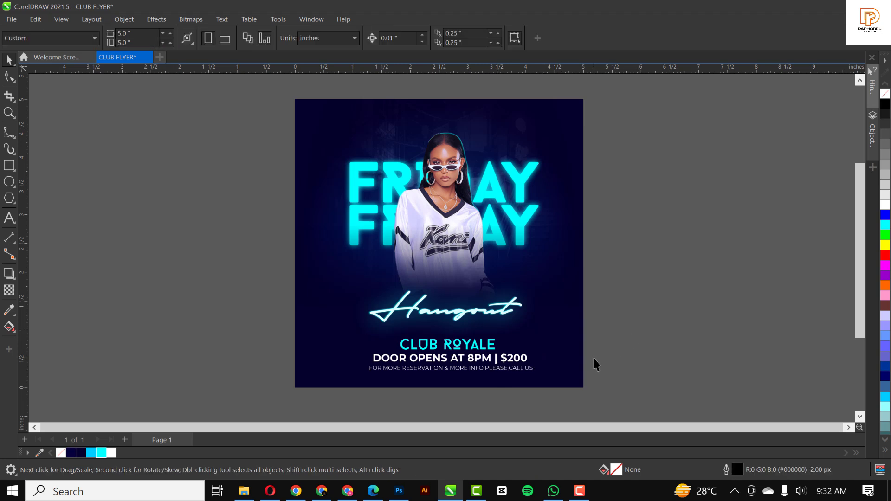
# Scale the CLUB ROYALE event details image to 92.5% and reposition it at X 2.575, Y 0.641 inches.
pyautogui.click(500, 365)
pyautogui.scroll(2, 475, 359)
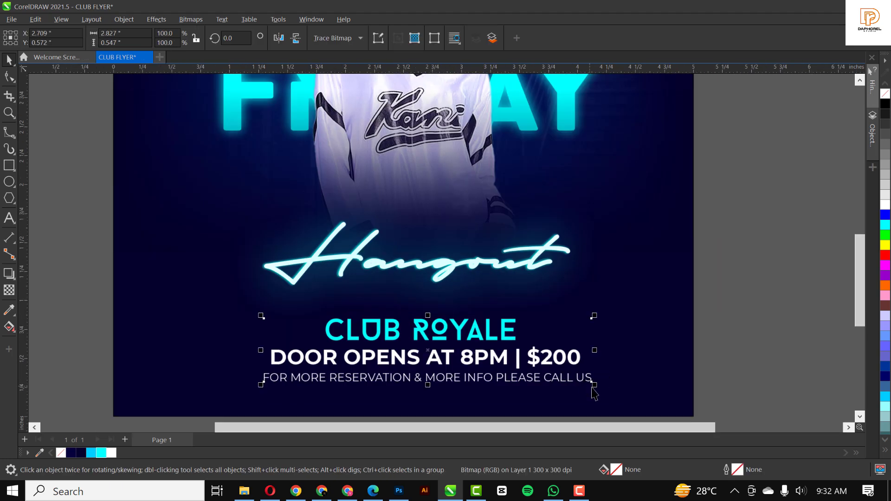
pyautogui.moveTo(594, 384); pyautogui.dragTo(582, 382)
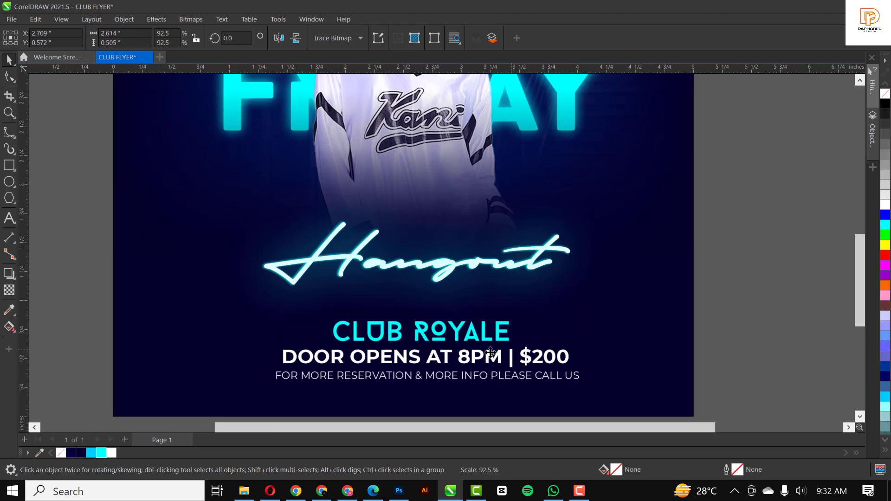
pyautogui.moveTo(496, 360); pyautogui.dragTo(481, 351)
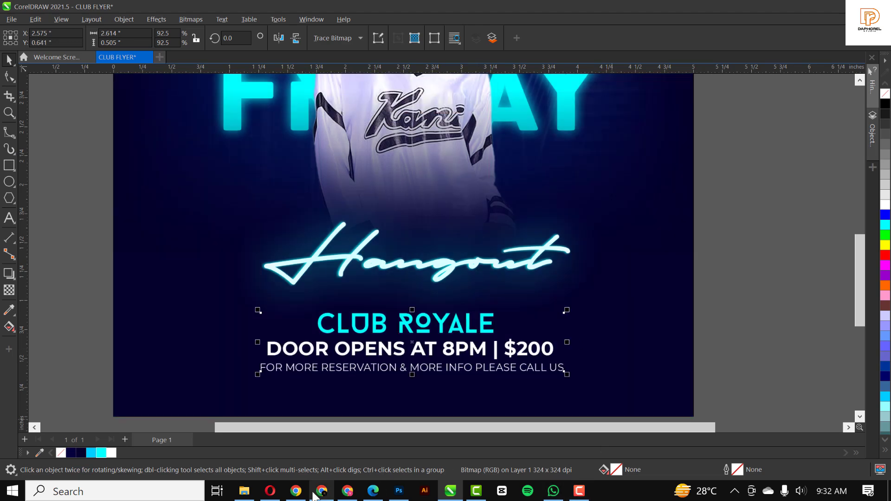
# Import the BAR CODE image from the resource folder, shrink it to about 0.5 inch, and place it right of the event details.
pyautogui.click(244, 491)
pyautogui.moveTo(252, 94); pyautogui.dragTo(316, 236)
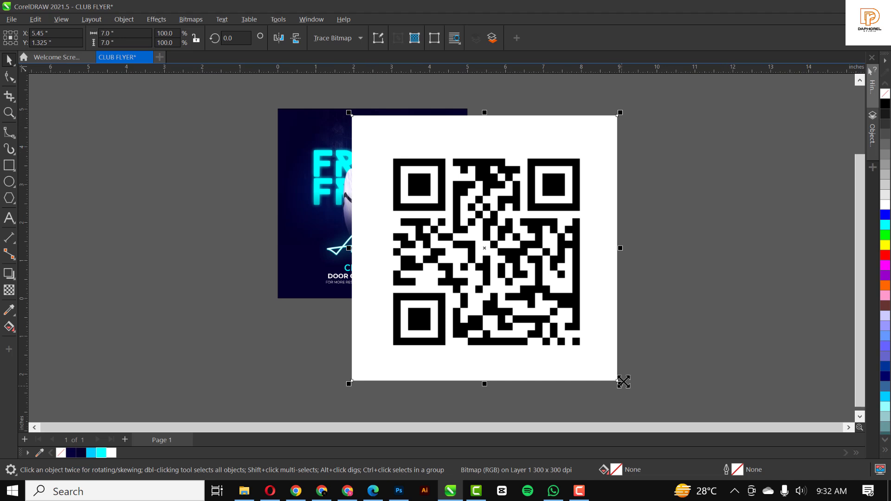
pyautogui.moveTo(620, 383); pyautogui.dragTo(427, 325)
pyautogui.scroll(2, 491, 282)
pyautogui.click(566, 317)
pyautogui.scroll(-2, 471, 331)
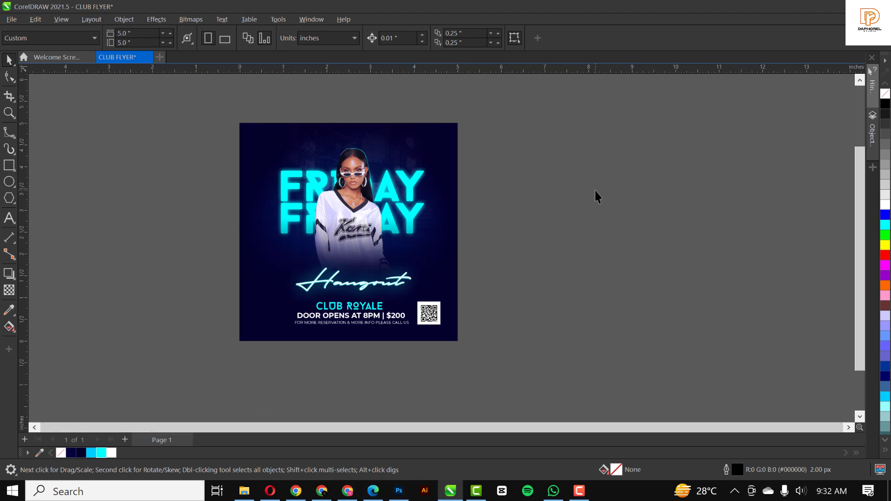
pyautogui.scroll(2, 595, 190)
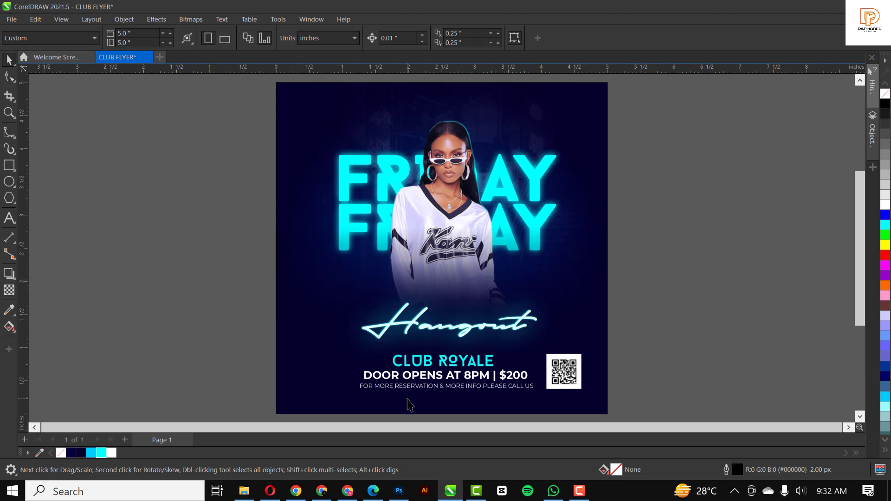
# Import the TEXT 2 image from the resource folder and place it above the upper FRIDAY at X 2.516, Y 4.533 inches.
pyautogui.click(244, 491)
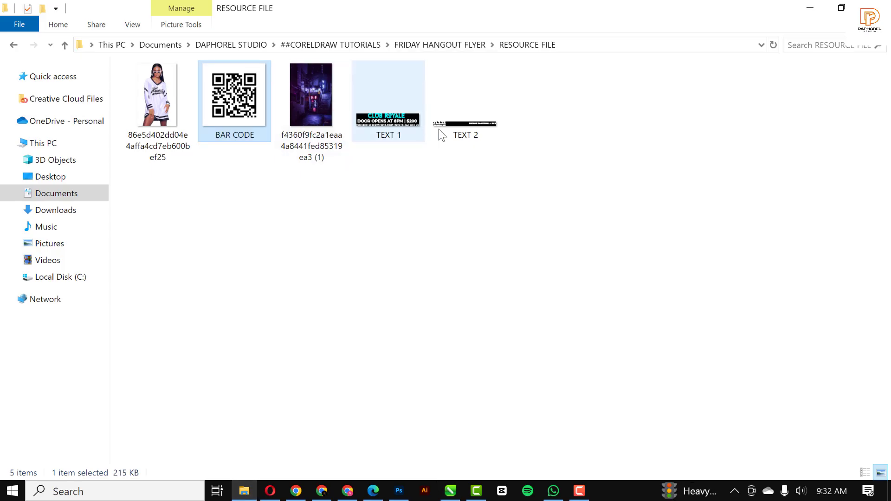
pyautogui.moveTo(478, 128)
pyautogui.mouseDown()
pyautogui.moveTo(461, 133)
pyautogui.moveTo(493, 363)
pyautogui.moveTo(450, 452)
pyautogui.moveTo(451, 487)
pyautogui.moveTo(440, 433)
pyautogui.moveTo(183, 177)
pyautogui.moveTo(222, 181)
pyautogui.moveTo(484, 108)
pyautogui.moveTo(483, 117)
pyautogui.mouseUp()
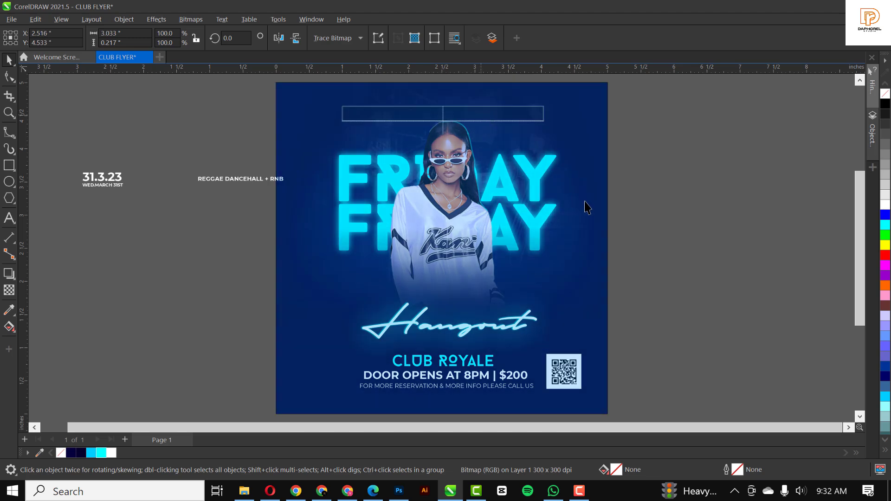
pyautogui.click(634, 195)
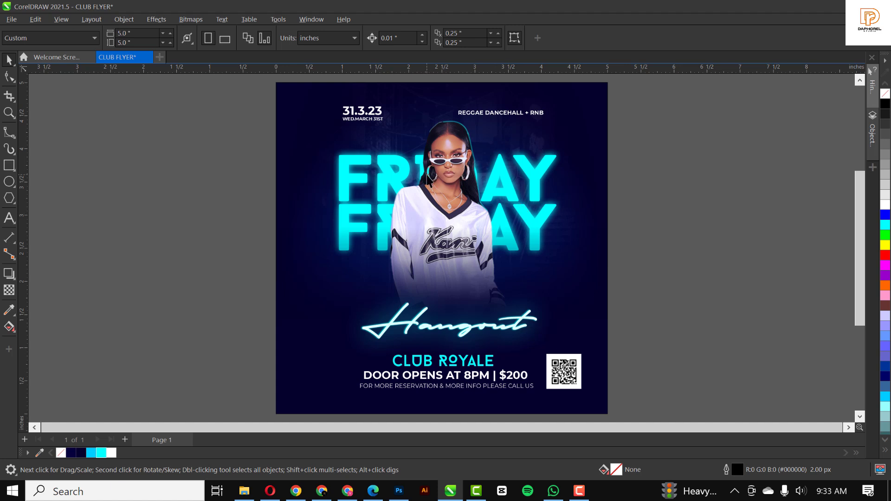
# Stretch the dark blue fading rectangle upward to a height of 2.979 inches and tint its fill with black to #050024.
pyautogui.click(551, 310)
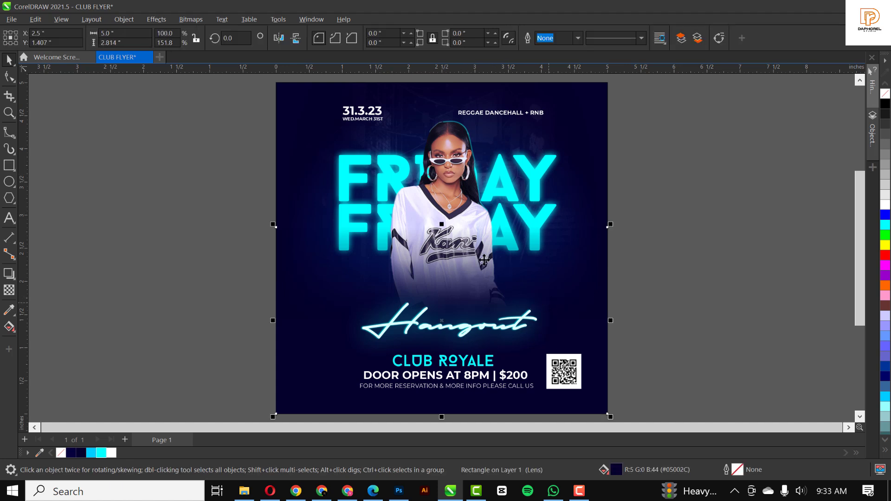
pyautogui.moveTo(440, 225); pyautogui.dragTo(441, 213)
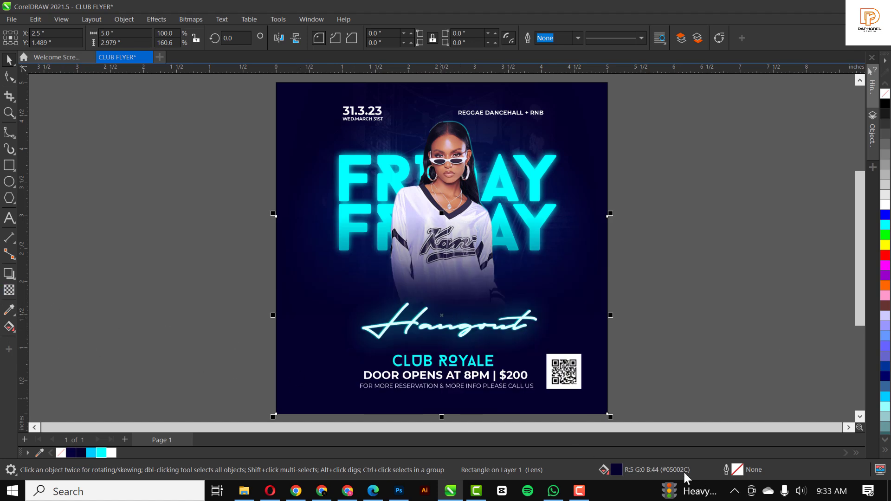
pyautogui.keyDown('ctrl'); pyautogui.click(885, 104); pyautogui.keyUp('ctrl')
pyautogui.keyDown('ctrl'); pyautogui.click(885, 104); pyautogui.keyUp('ctrl')
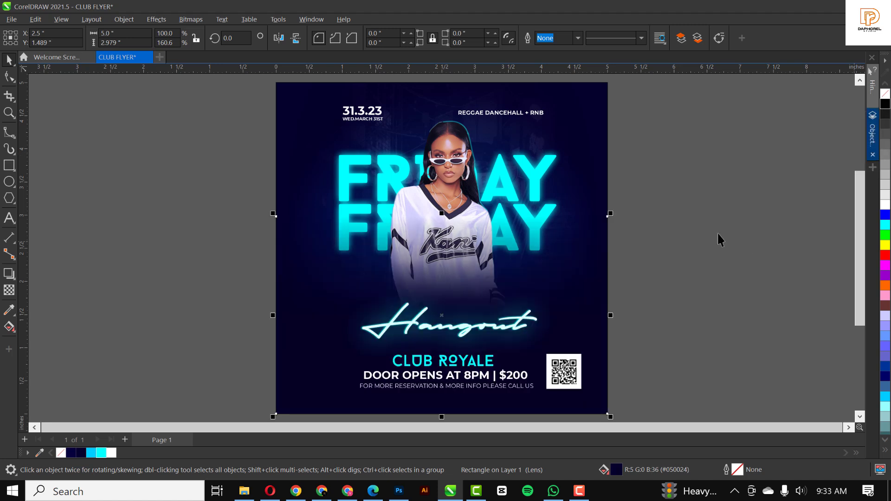
pyautogui.click(126, 167)
pyautogui.scroll(-1, 429, 187)
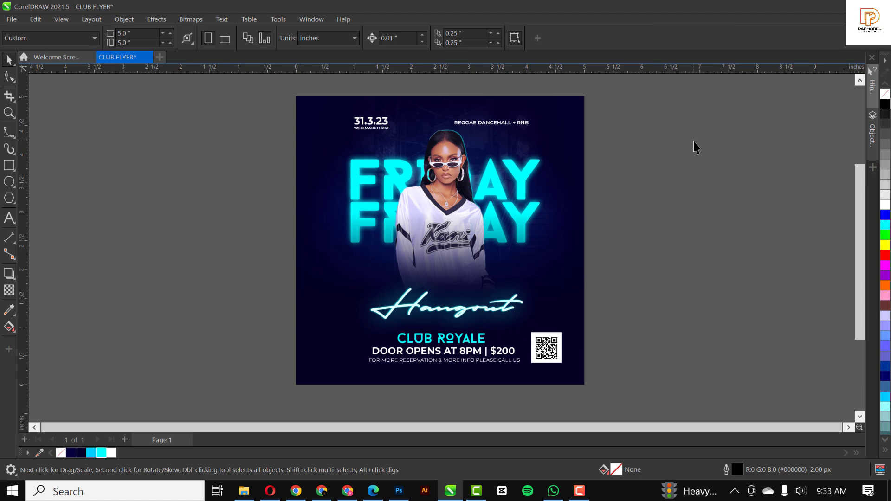
pyautogui.hotkey('shift', 'F4')
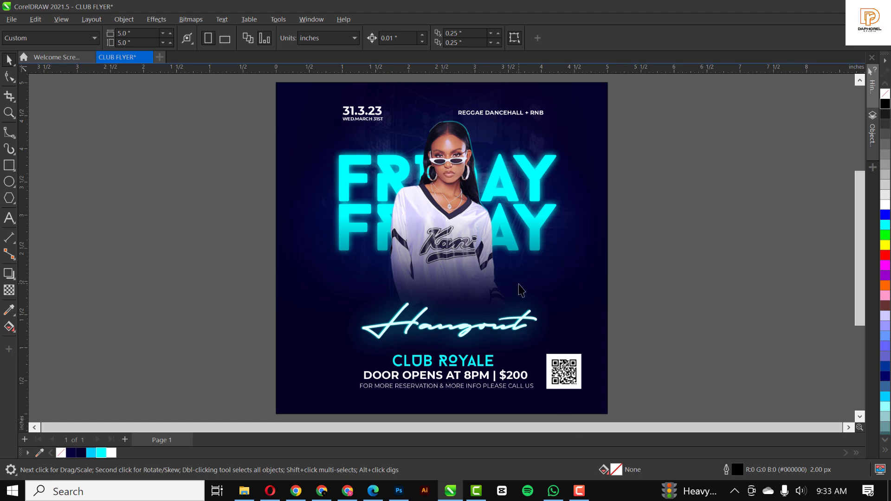
pyautogui.click(580, 491)
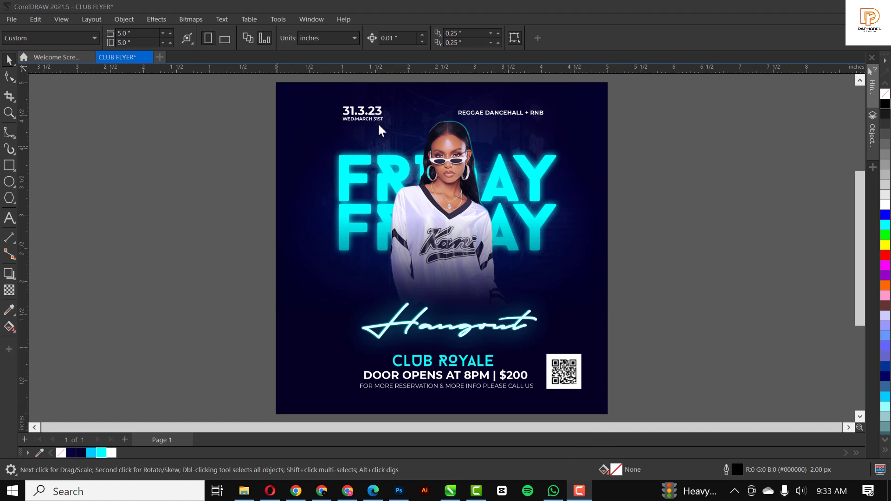